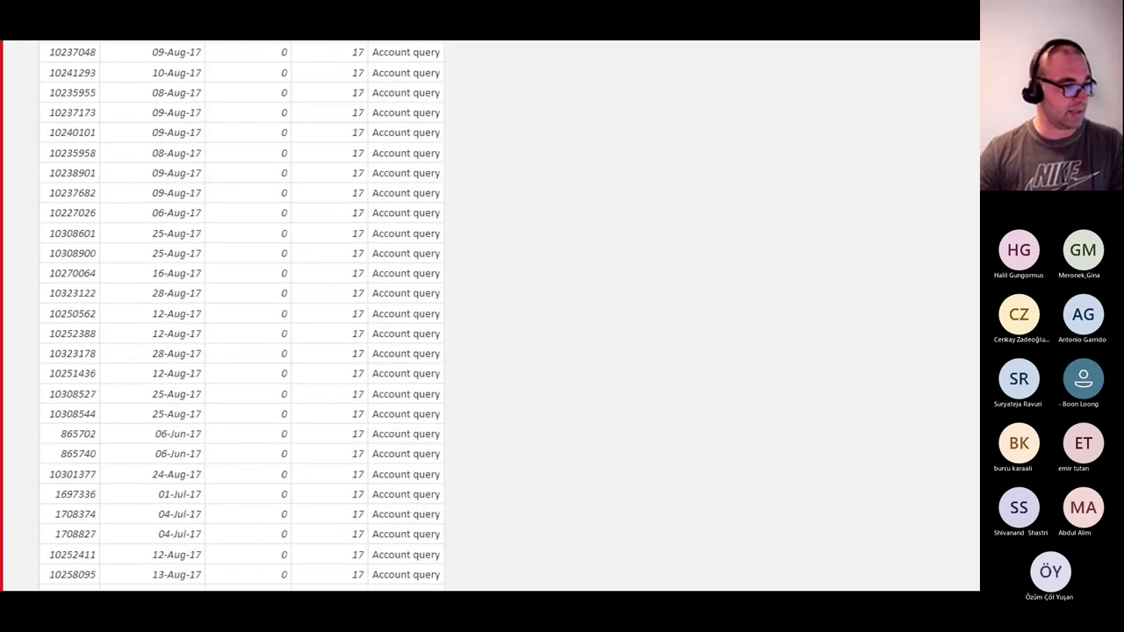
Open the Chats query in the Power Query Editor and select its datetmStartUTC column
mouse_move(89, 523)
mouse_down()
mouse_move(52, 587)
mouse_move(206, 566)
mouse_move(86, 514)
mouse_up()
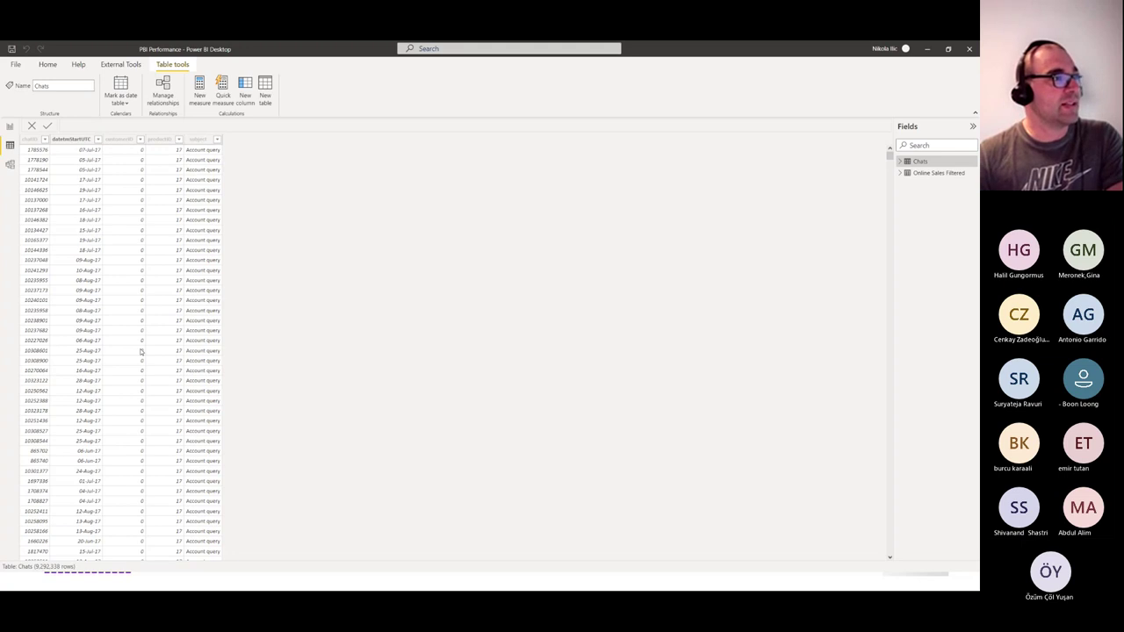
click(10, 128)
click(48, 64)
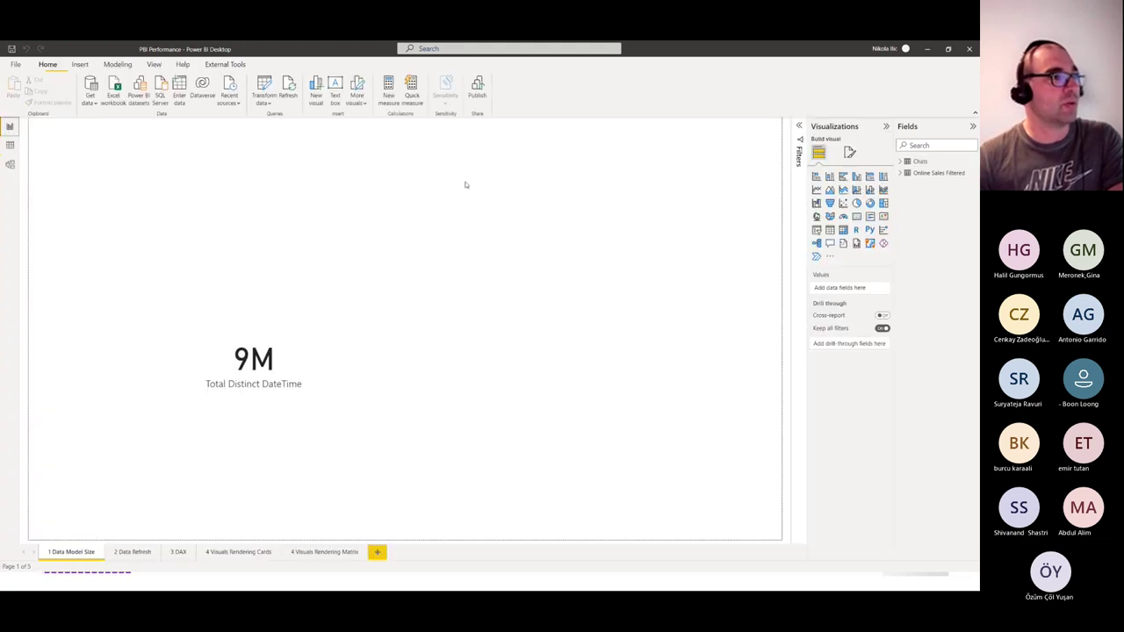
click(264, 86)
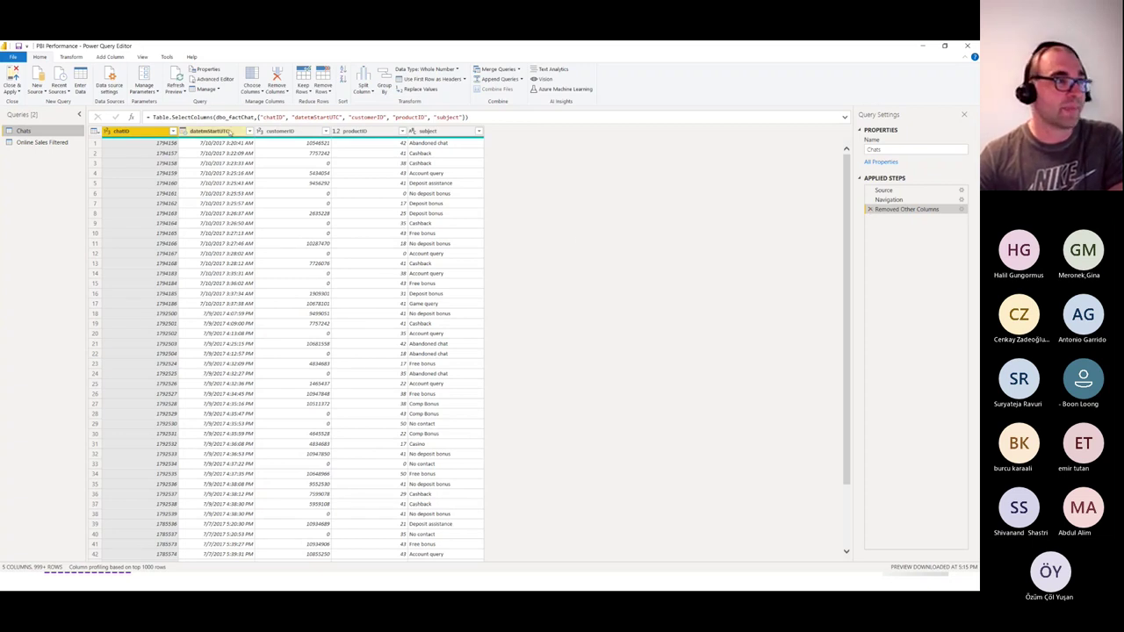
click(230, 131)
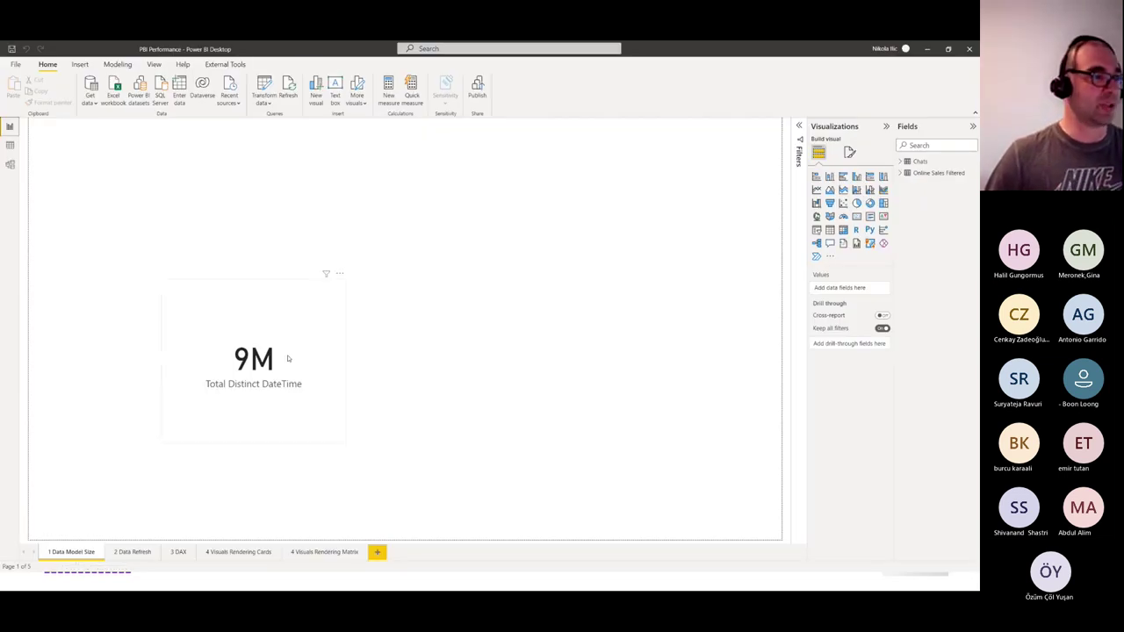
Inspect the DAX formula of the Total Distinct DateTime measure in the Chats table used by the card visual
click(289, 359)
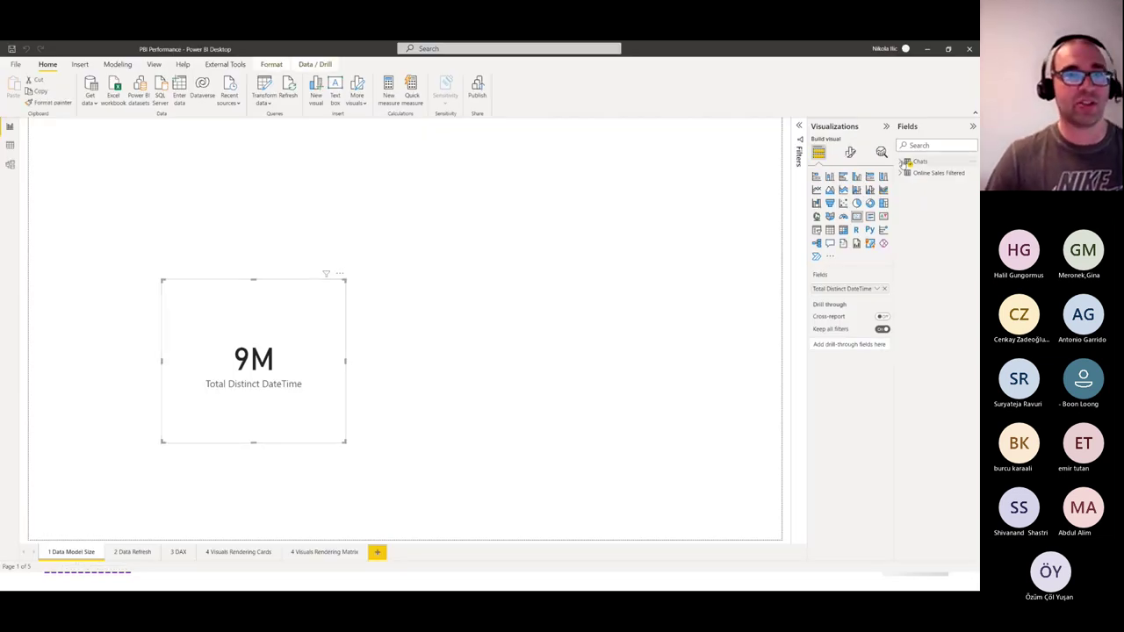
click(900, 163)
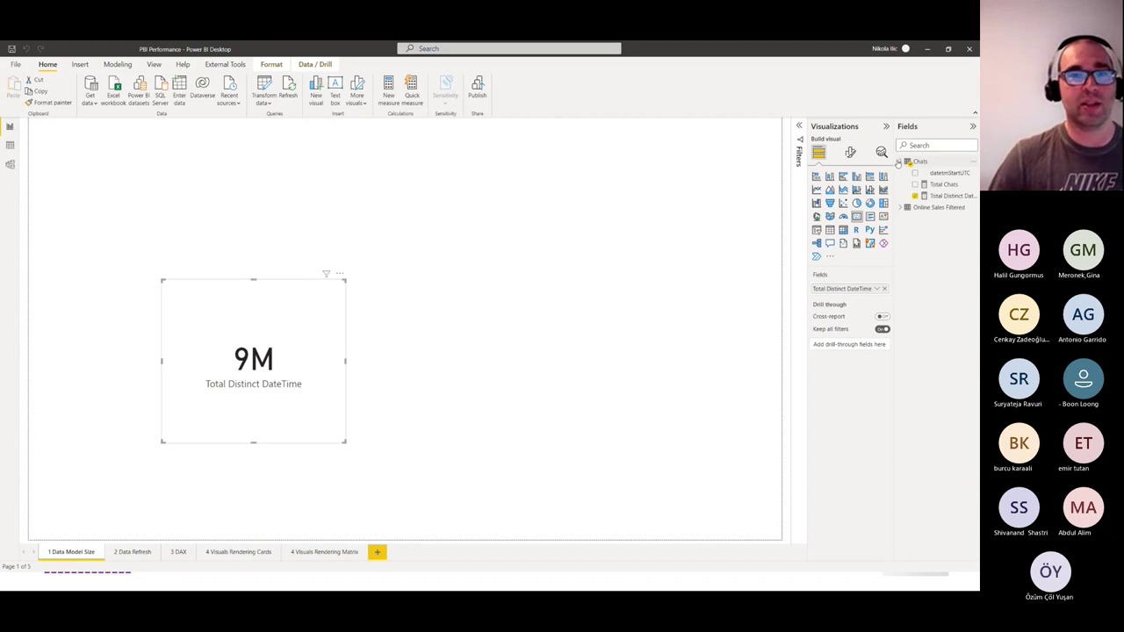
click(944, 195)
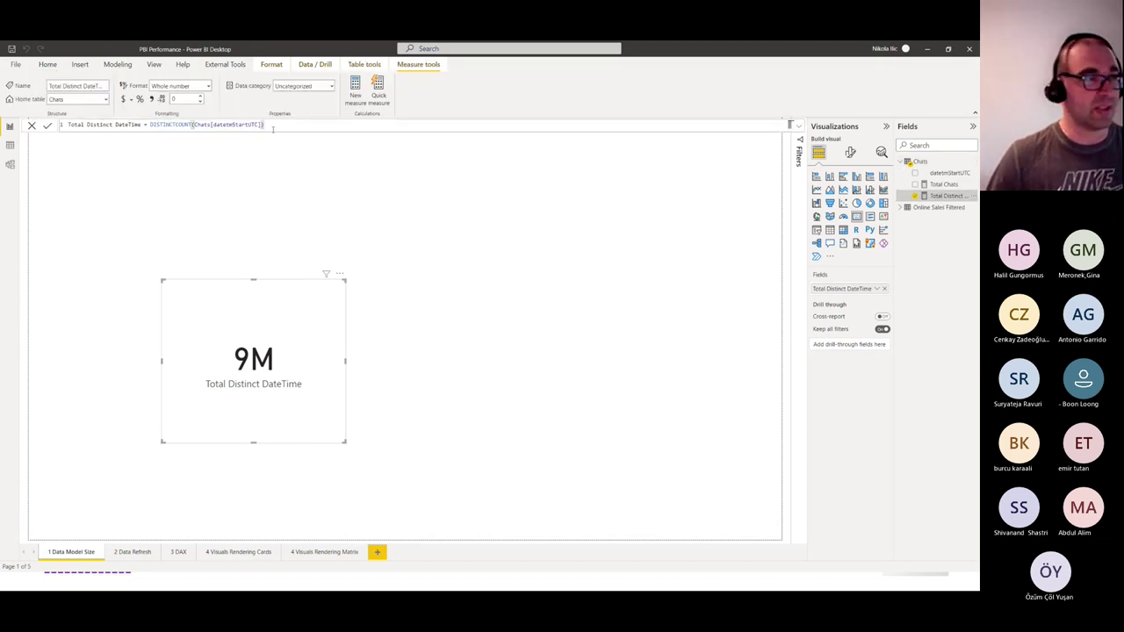
click(479, 287)
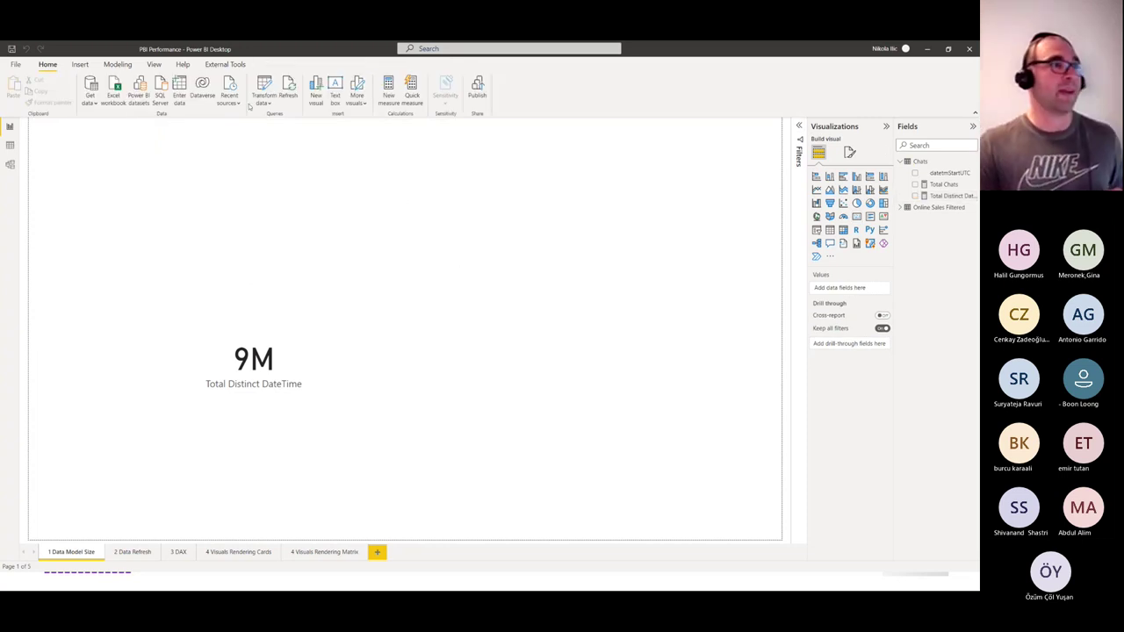
Launch DAX Studio connected to the PBI Performance model and enlarge its output area
click(224, 64)
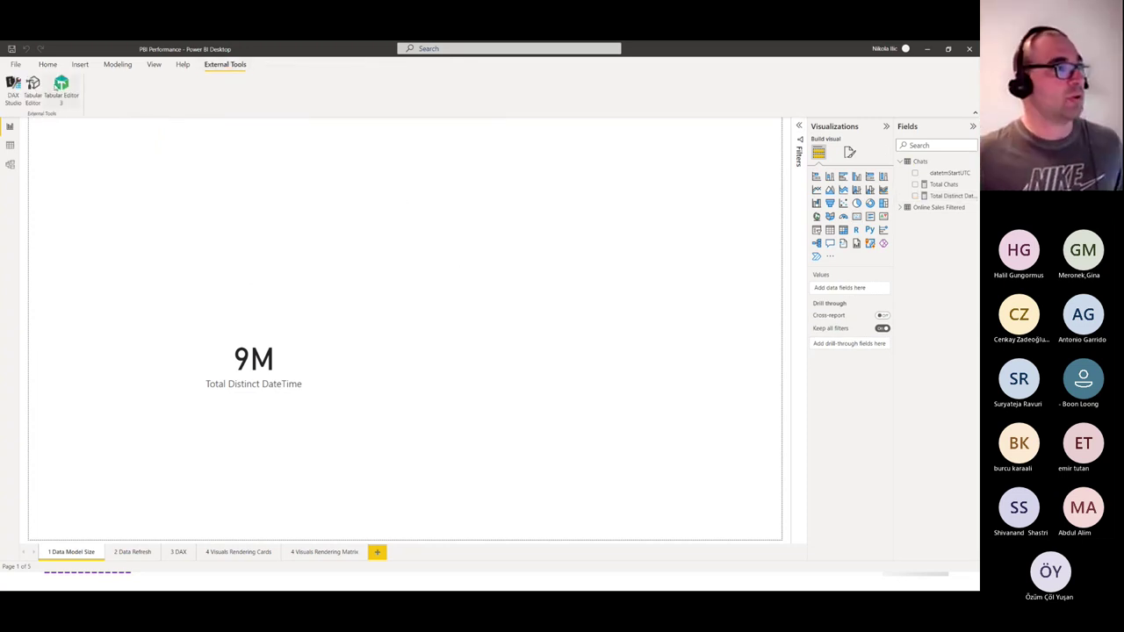
click(14, 91)
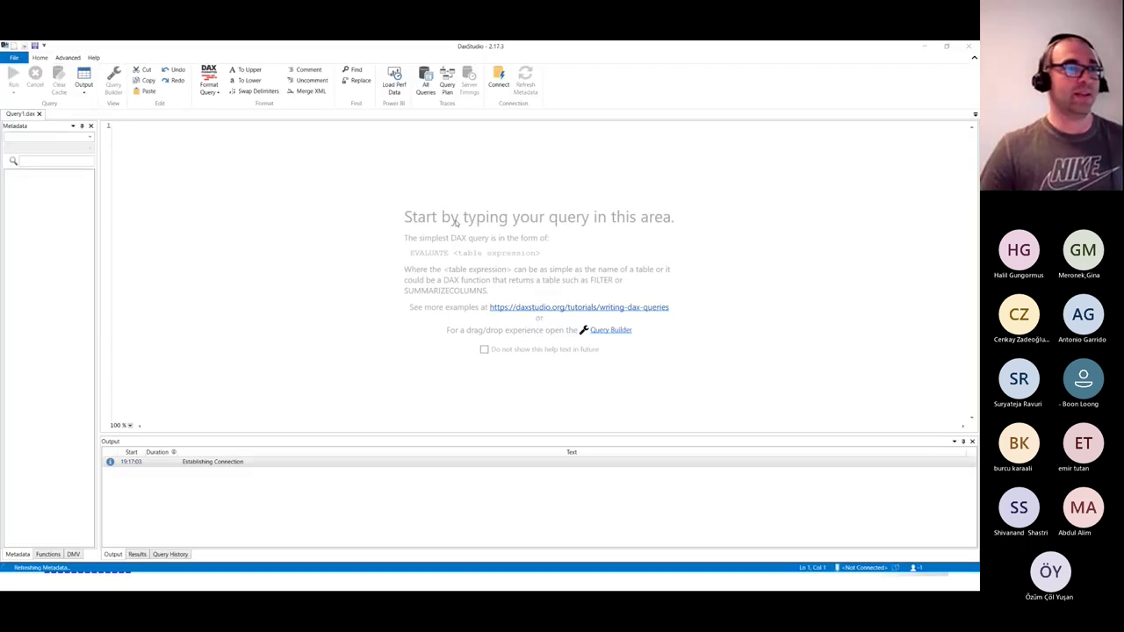
click(14, 91)
click(27, 162)
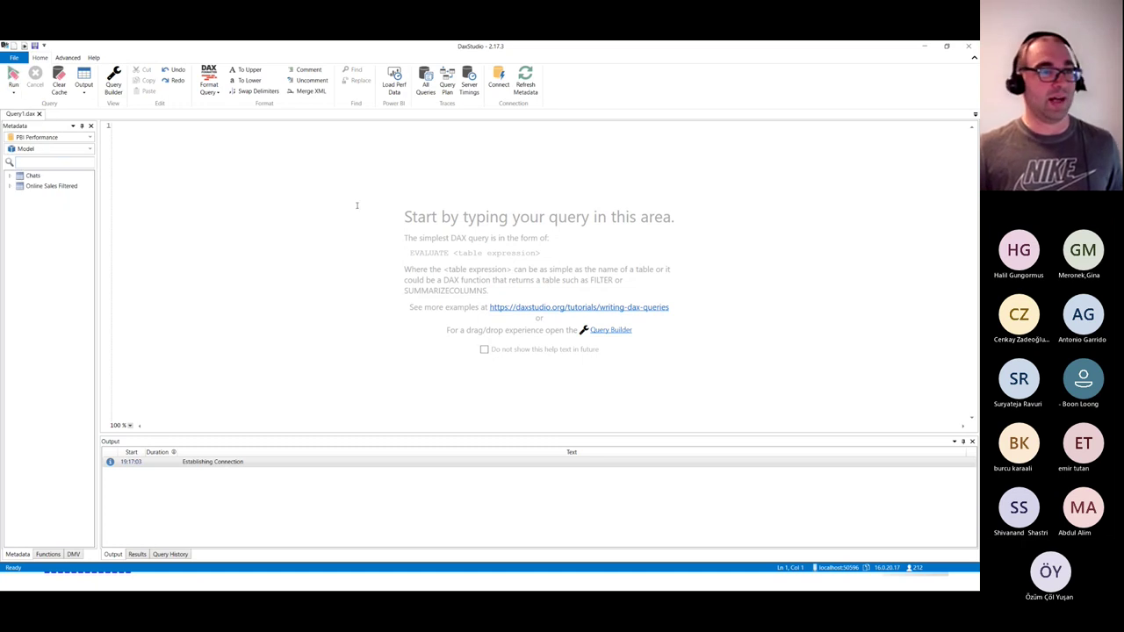
drag(574, 442, 588, 305)
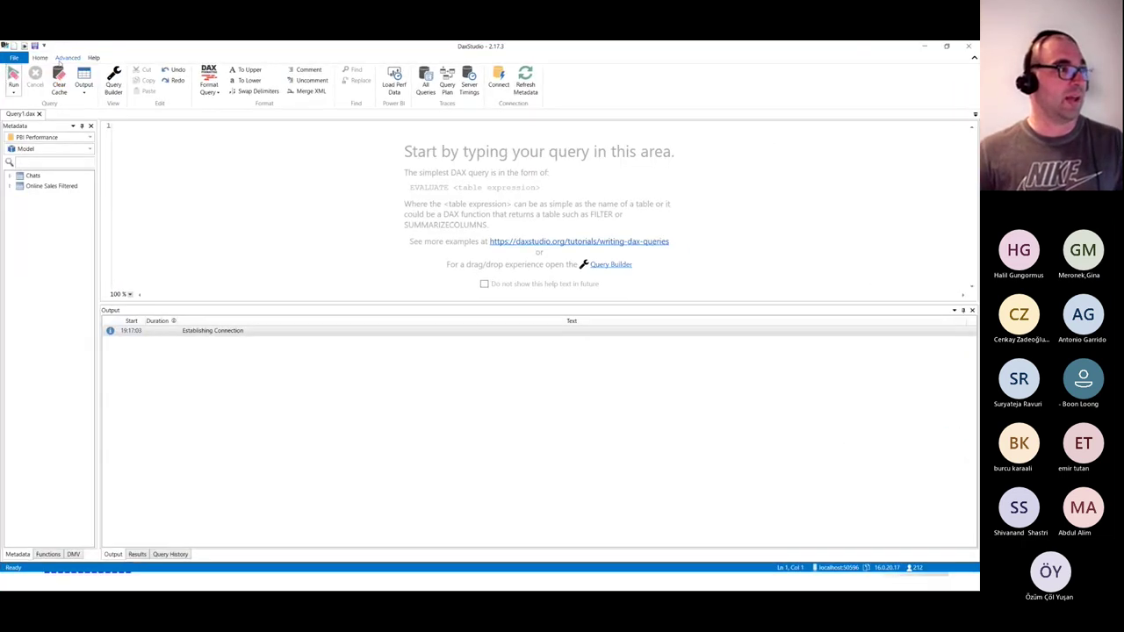
Load the model's VertiPaq Analyzer metrics and expand the Chats table to examine each column's cardinality and size
click(67, 57)
click(72, 81)
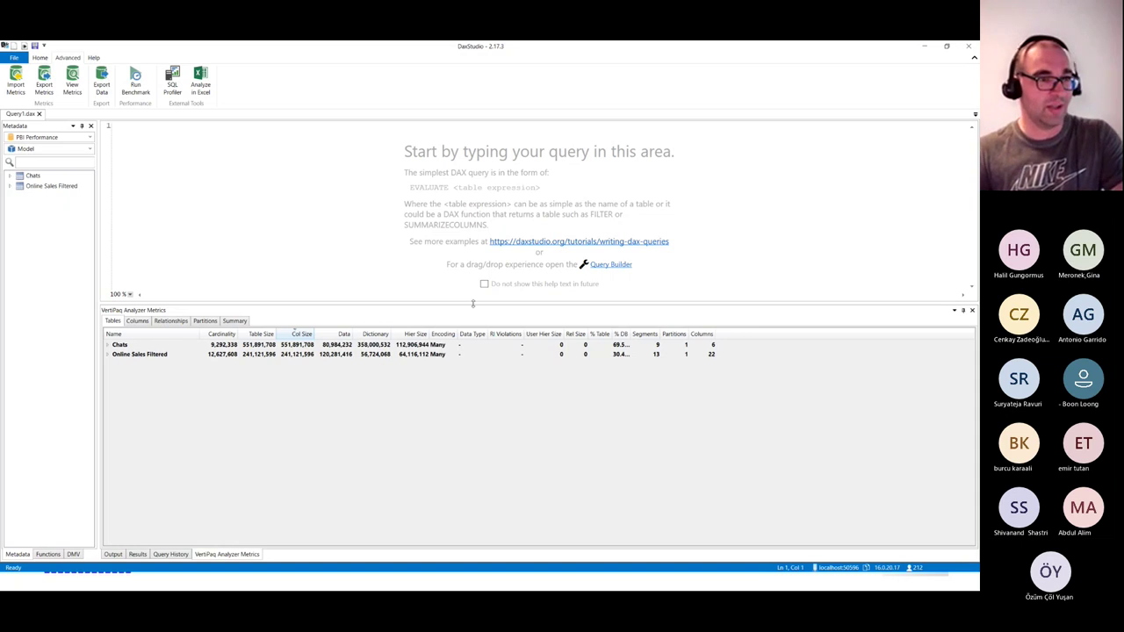
drag(473, 304, 473, 224)
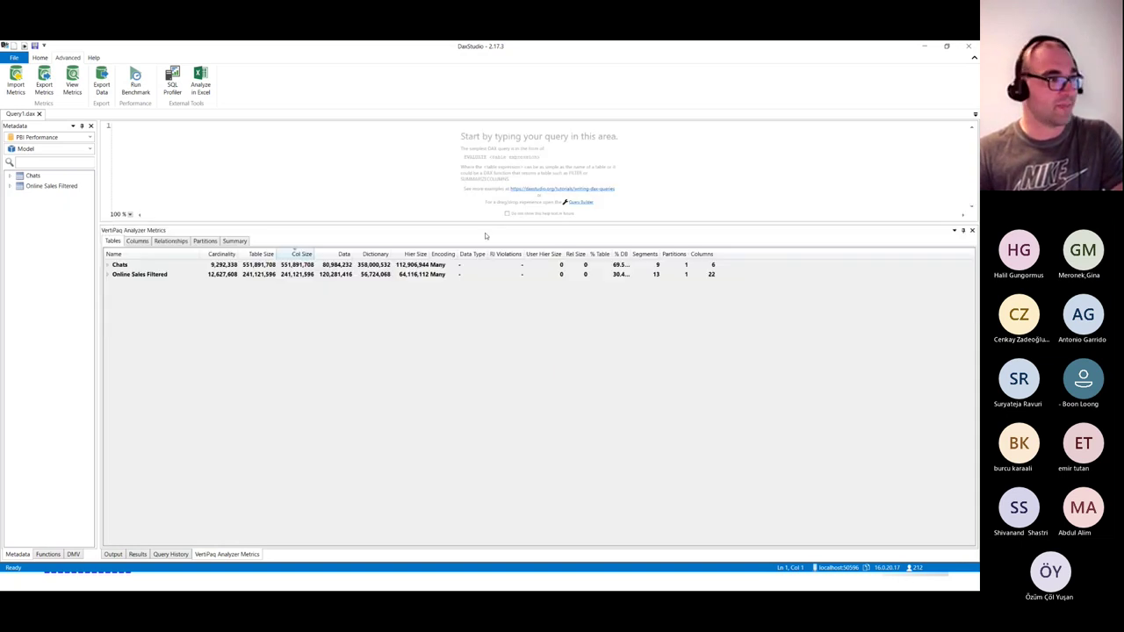
click(107, 265)
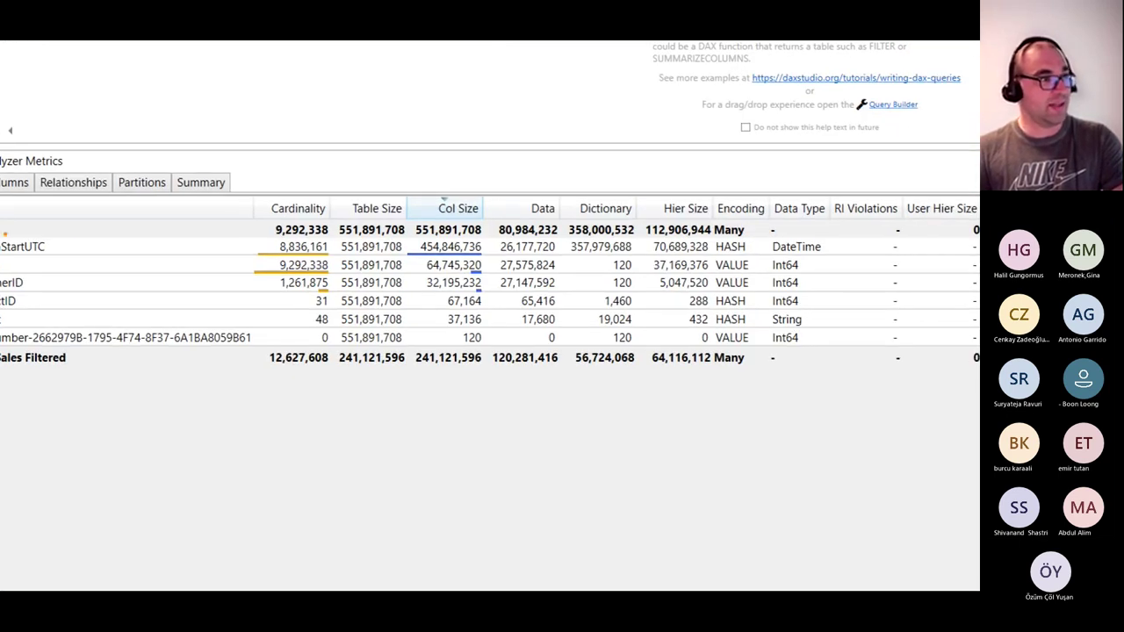
mouse_move(277, 235)
mouse_down()
mouse_move(267, 251)
mouse_move(302, 257)
mouse_move(336, 239)
mouse_move(267, 233)
mouse_up()
key(ctrl+z)
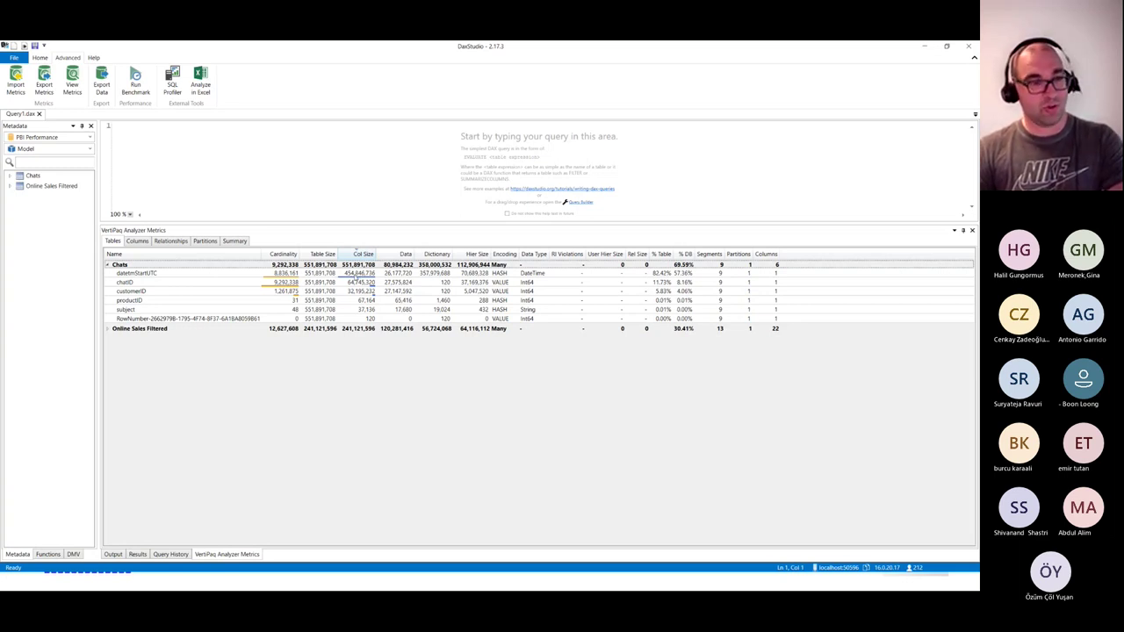
mouse_move(350, 273)
mouse_down()
mouse_move(325, 264)
mouse_move(345, 277)
mouse_move(402, 260)
mouse_up()
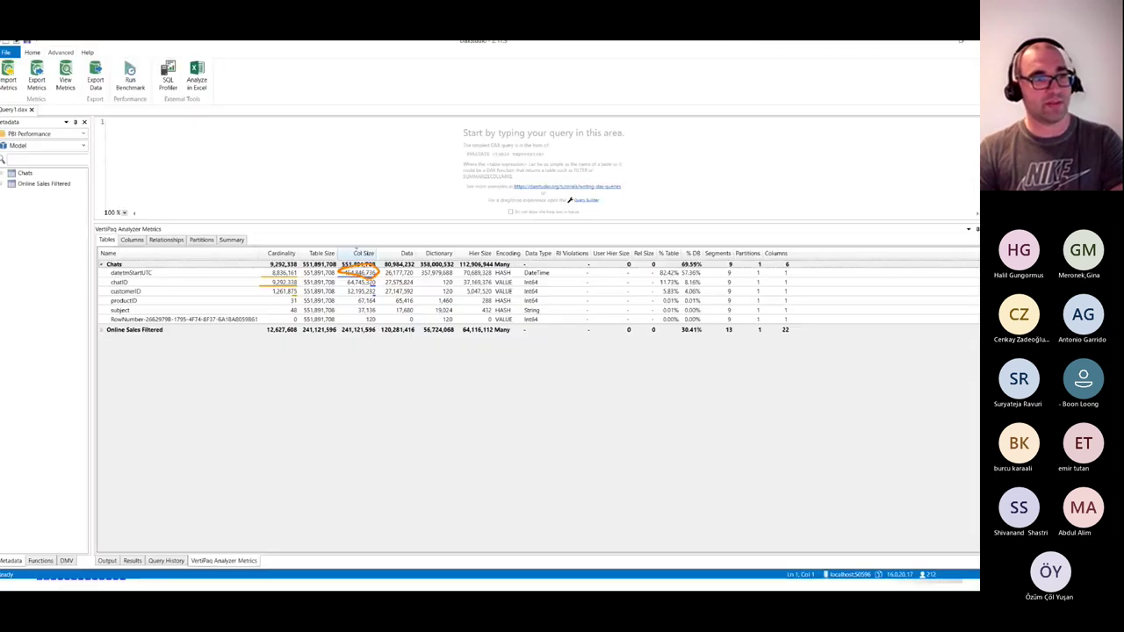
key(Escape)
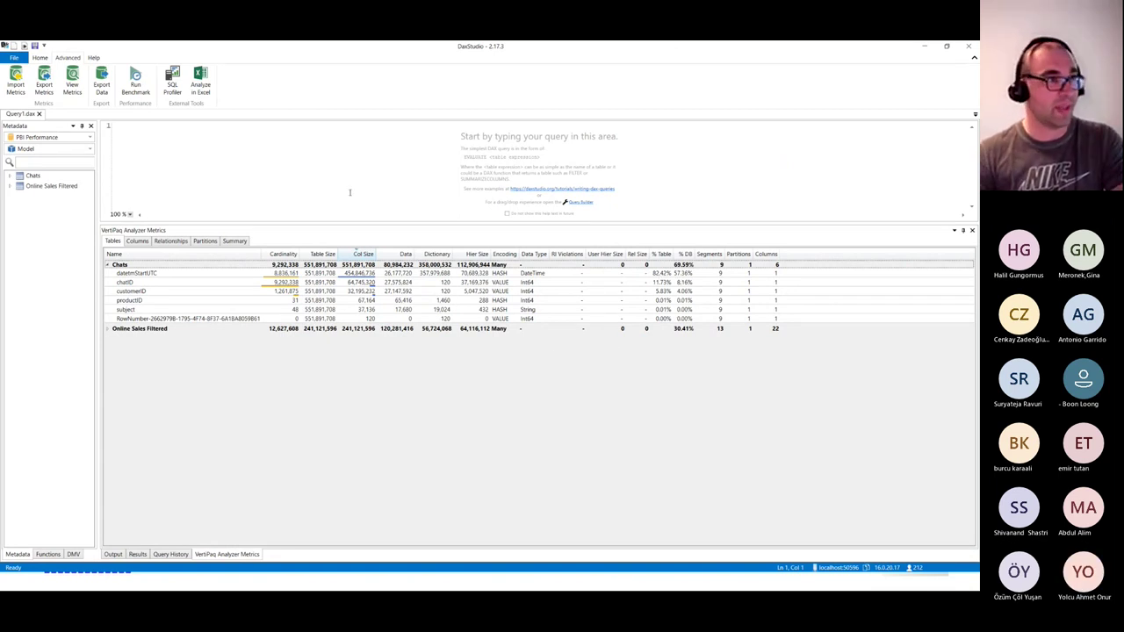
Switch to the Power Query Editor, change the datetmStartUTC column's data type to Date, and apply the change to the model
click(929, 45)
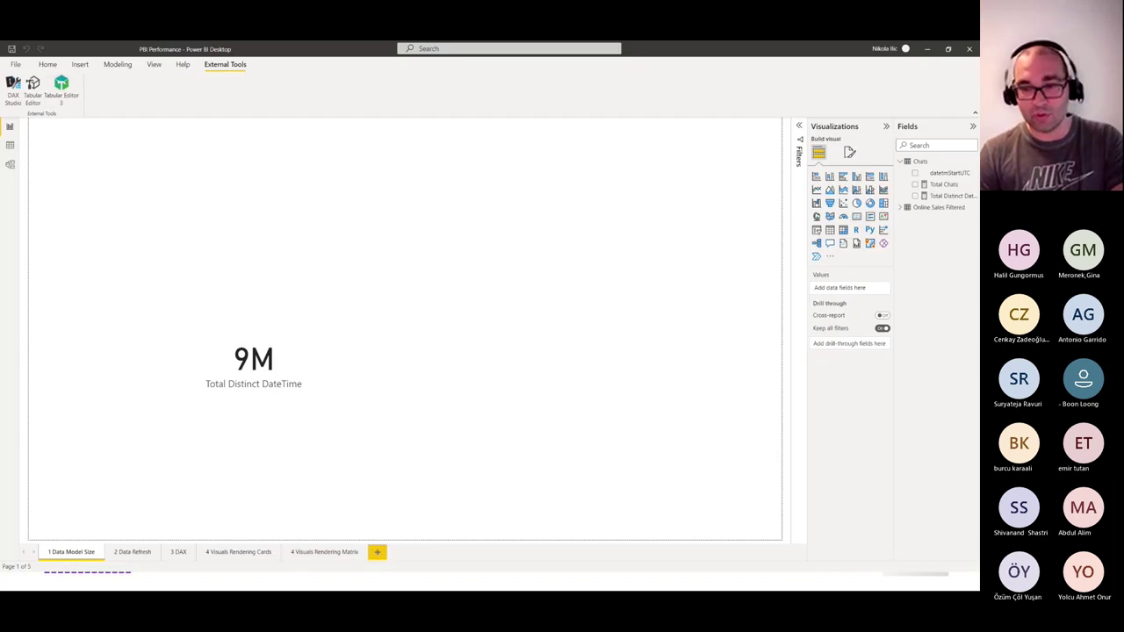
key(alt+Tab)
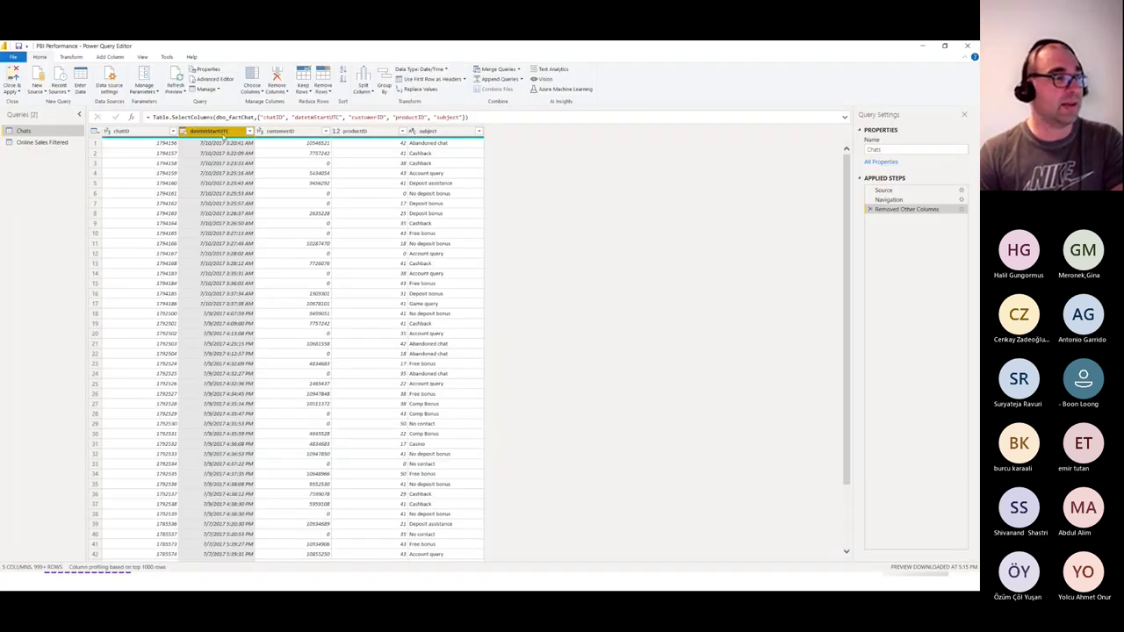
right_click(224, 137)
mouse_move(263, 216)
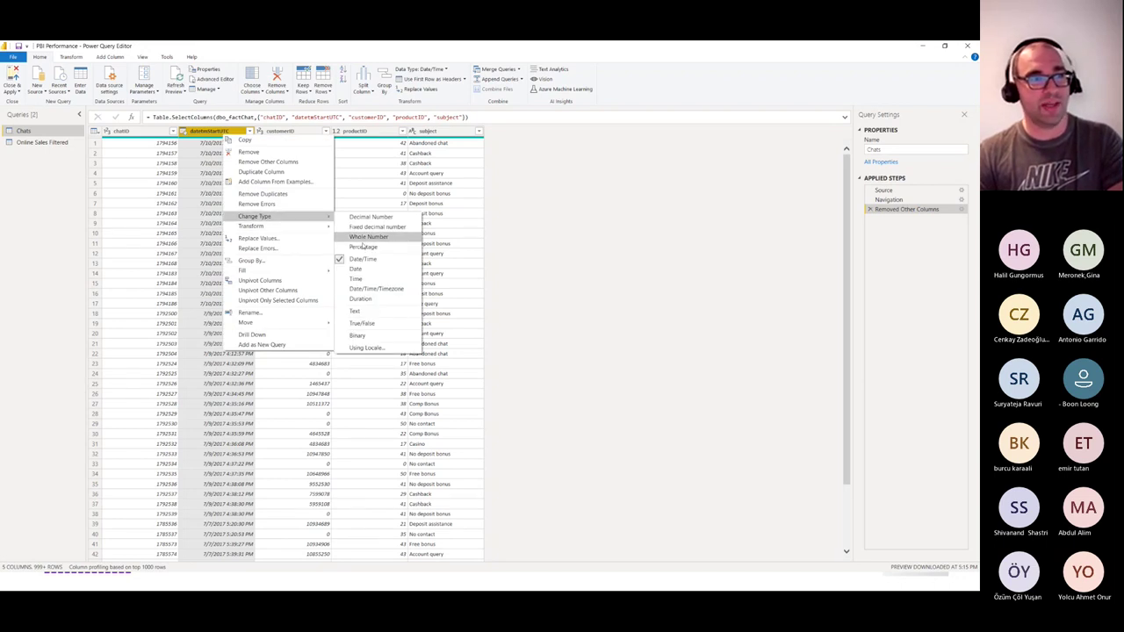
click(358, 262)
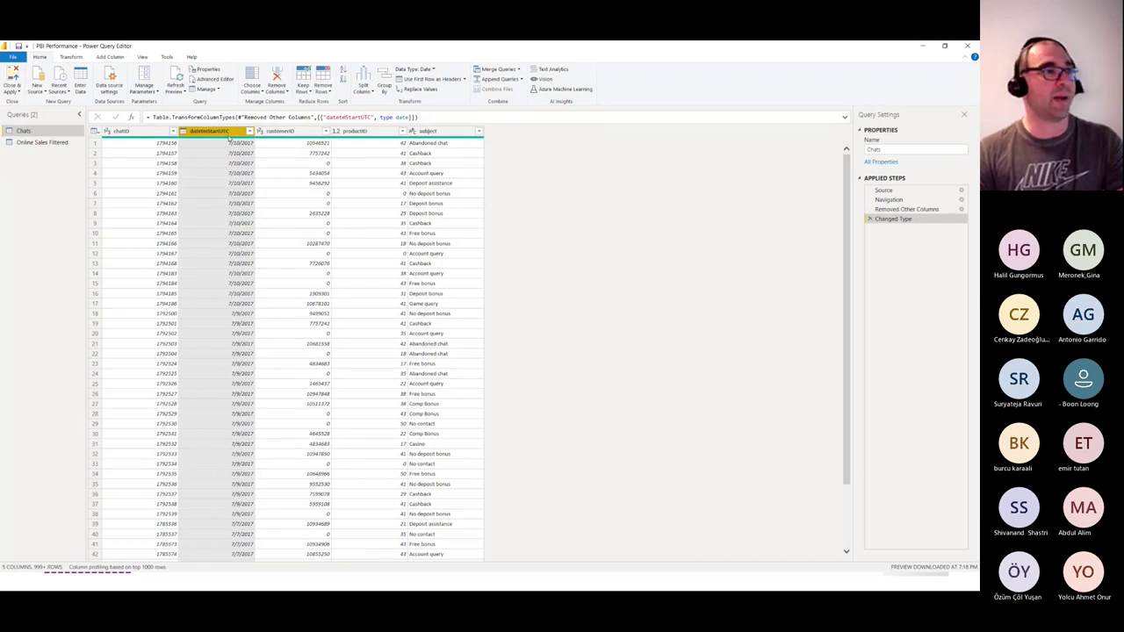
click(13, 72)
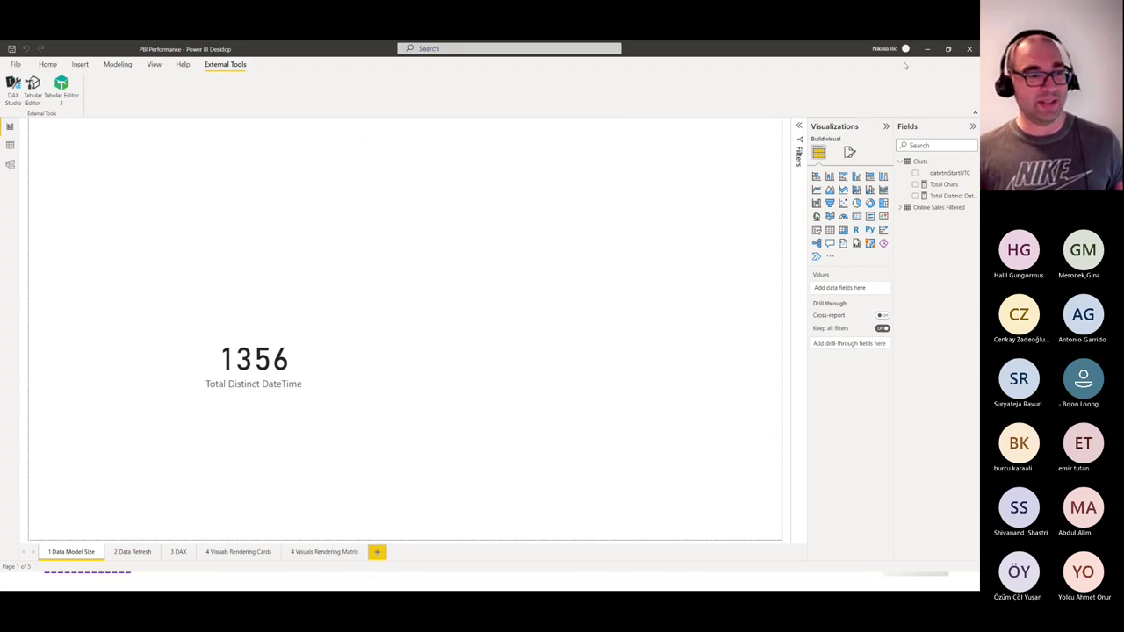
Switch to DAX Studio, reload the VertiPaq Analyzer metrics and examine the datetmStartUTC column's cardinality and size within the Chats table
key(alt+Tab)
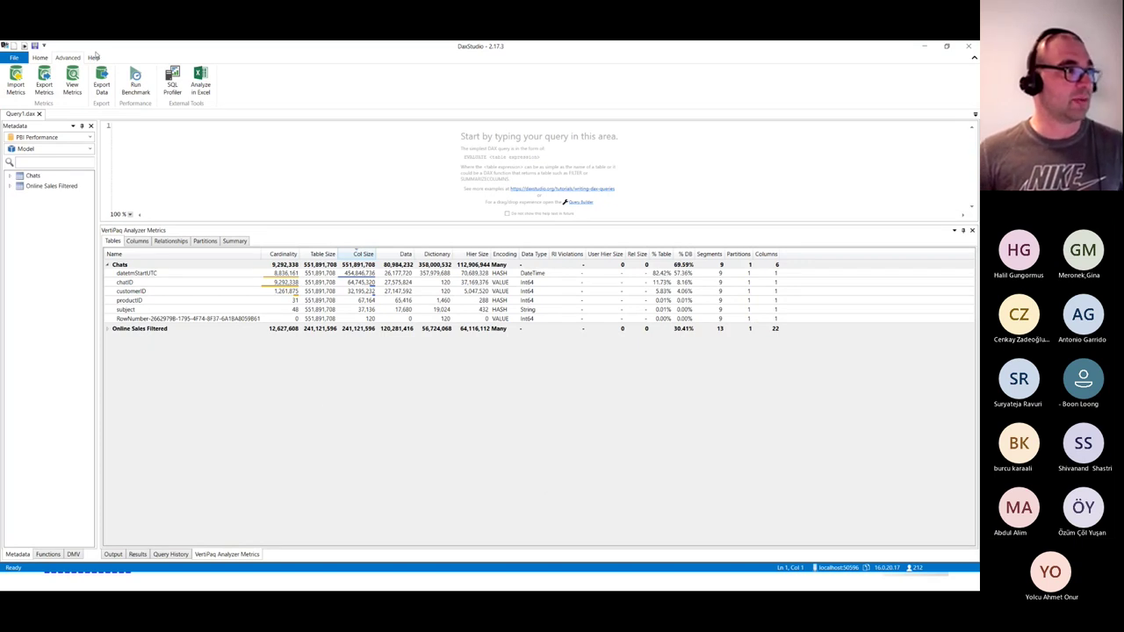
click(72, 83)
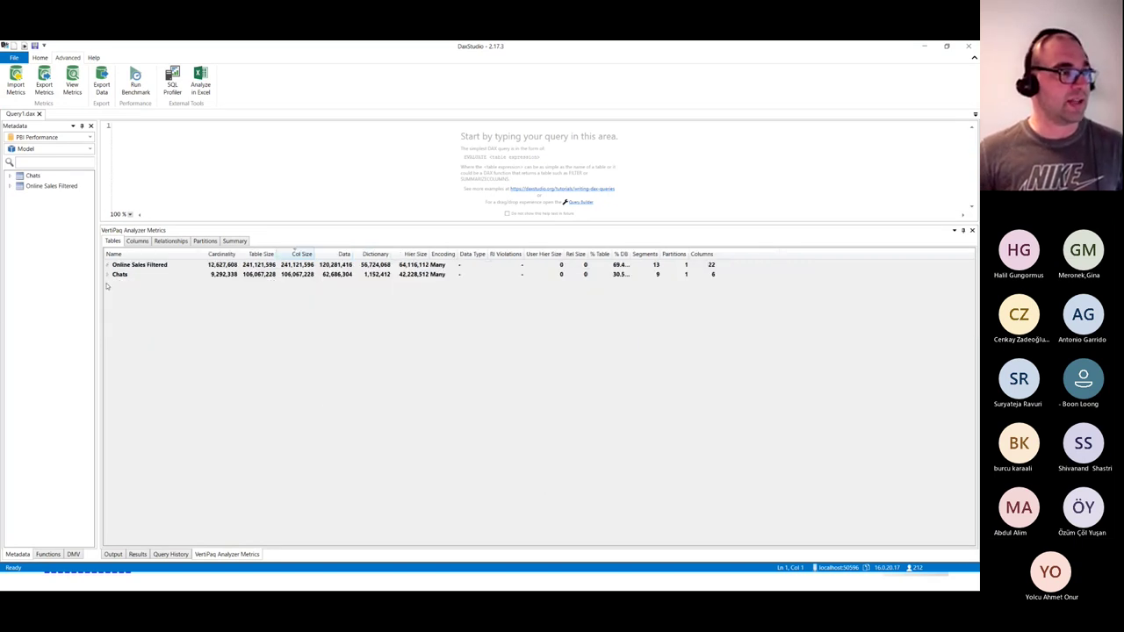
click(107, 275)
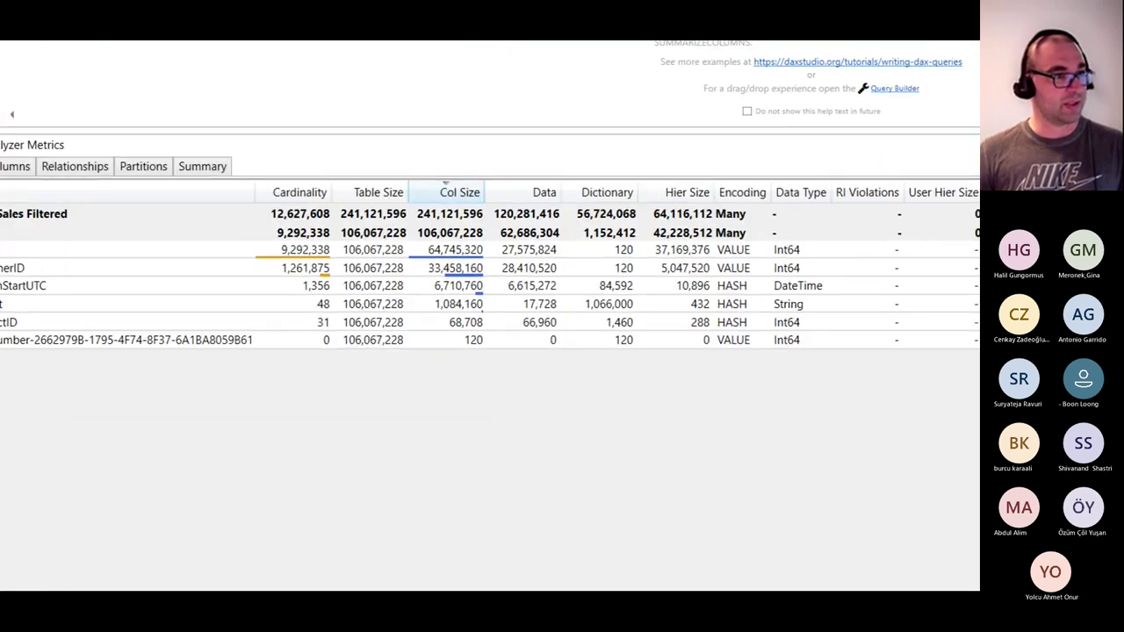
mouse_move(305, 269)
mouse_down()
mouse_move(299, 302)
mouse_move(327, 259)
mouse_move(292, 267)
mouse_up()
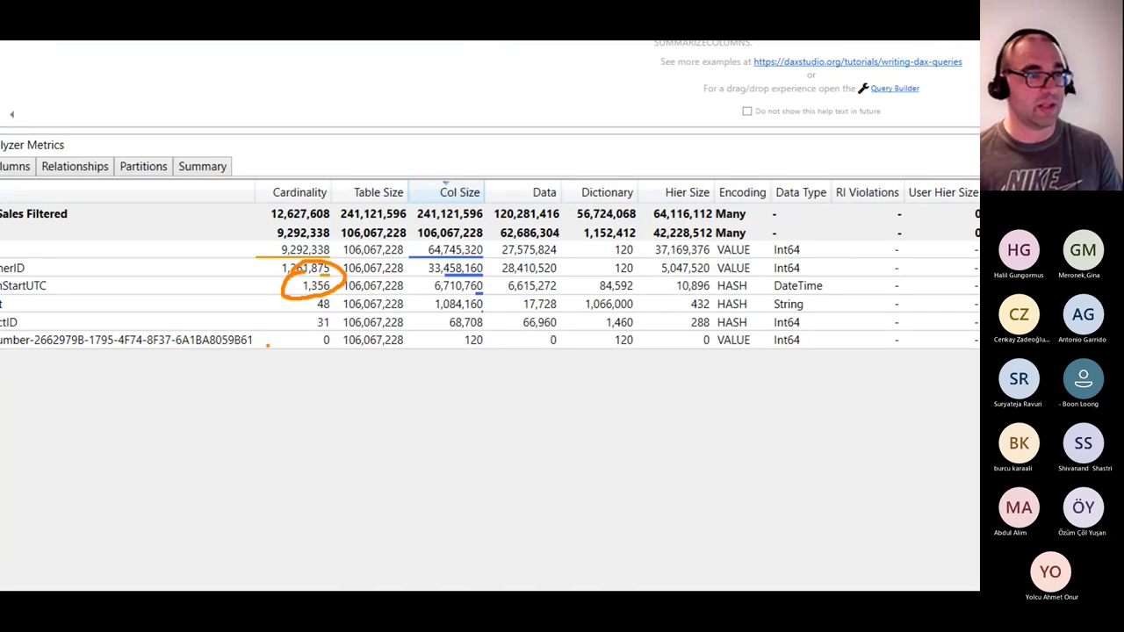
mouse_move(429, 276)
mouse_down()
mouse_move(421, 283)
mouse_move(475, 315)
mouse_move(444, 276)
mouse_up()
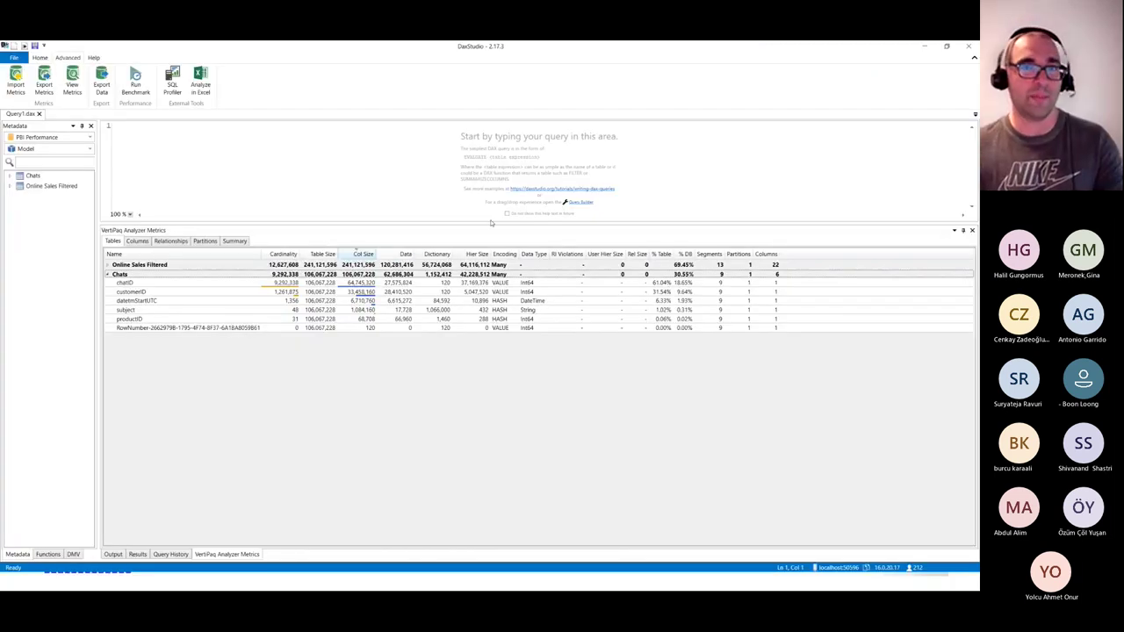
Close DAX Studio and switch to the slide show, advancing it to the Data Refresh Process slide
click(966, 47)
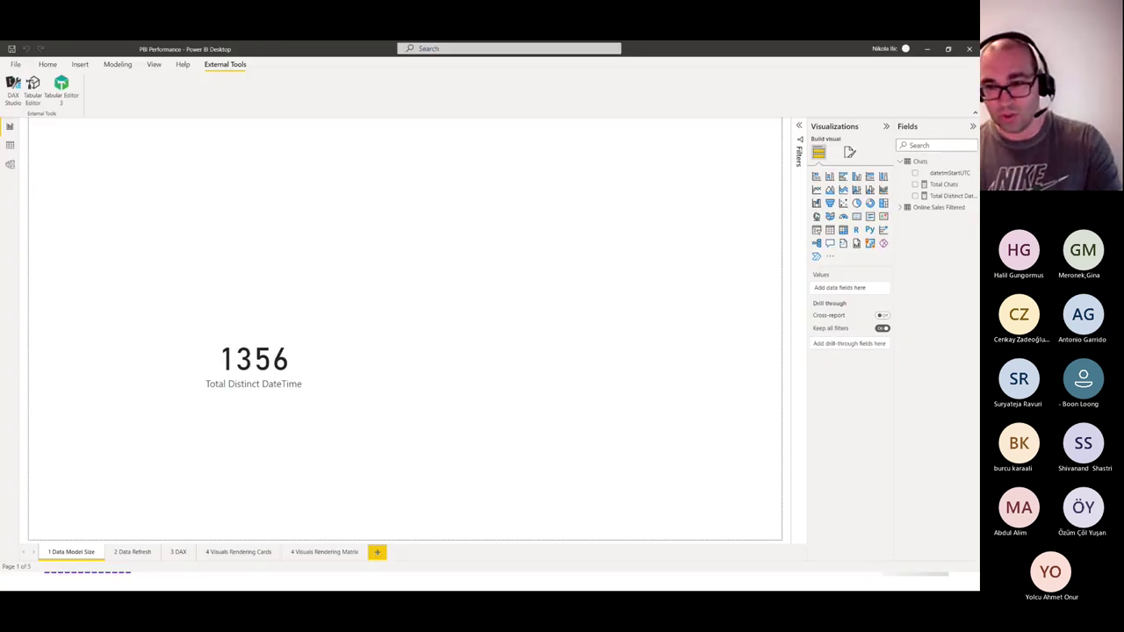
key(alt+Tab)
key(Right)
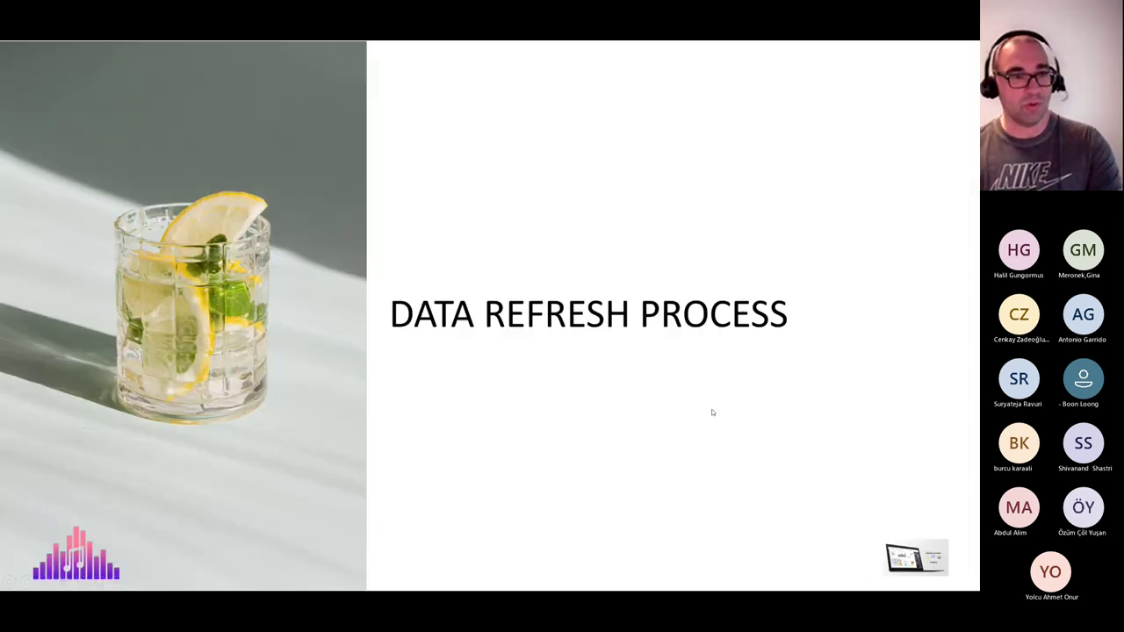
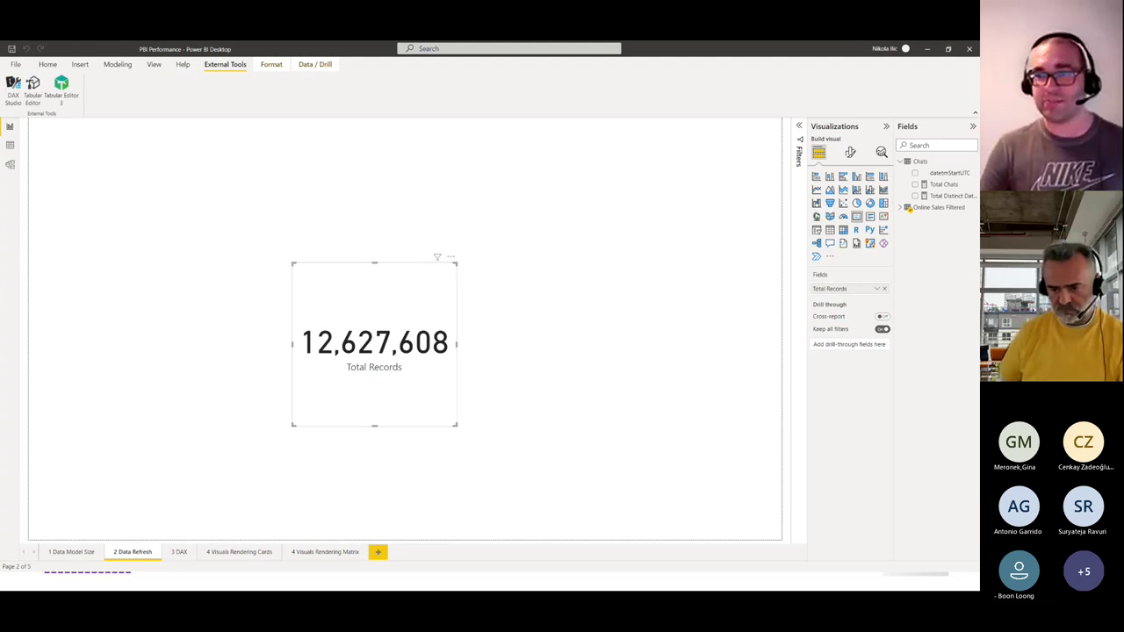
Open the Online Sales Filtered query in the Power Query Editor and look through its columns
click(47, 64)
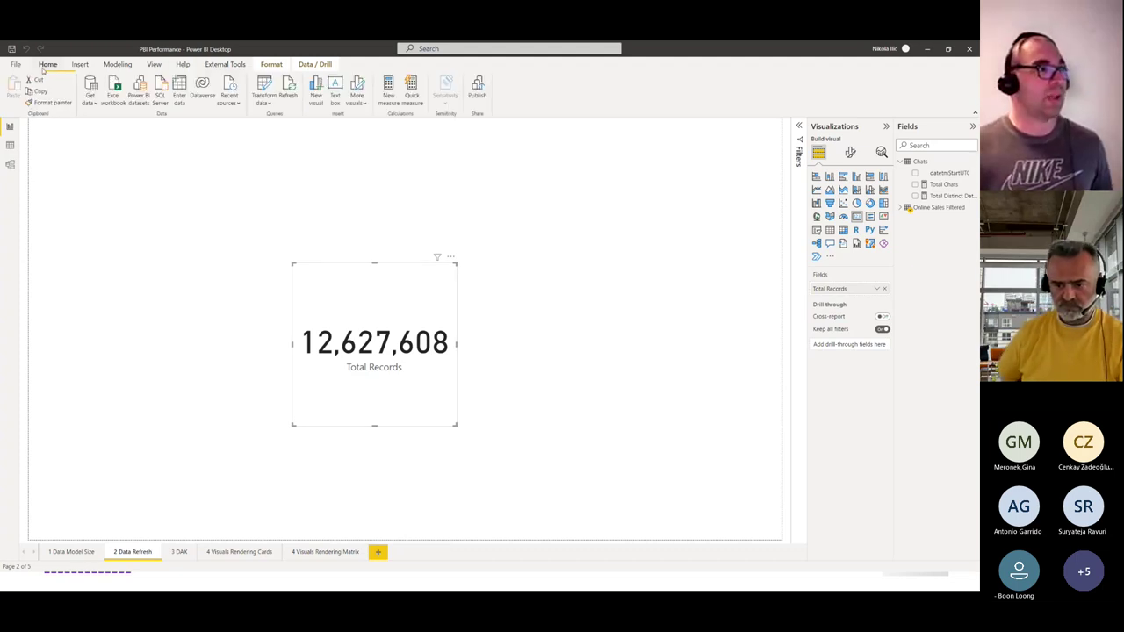
click(268, 88)
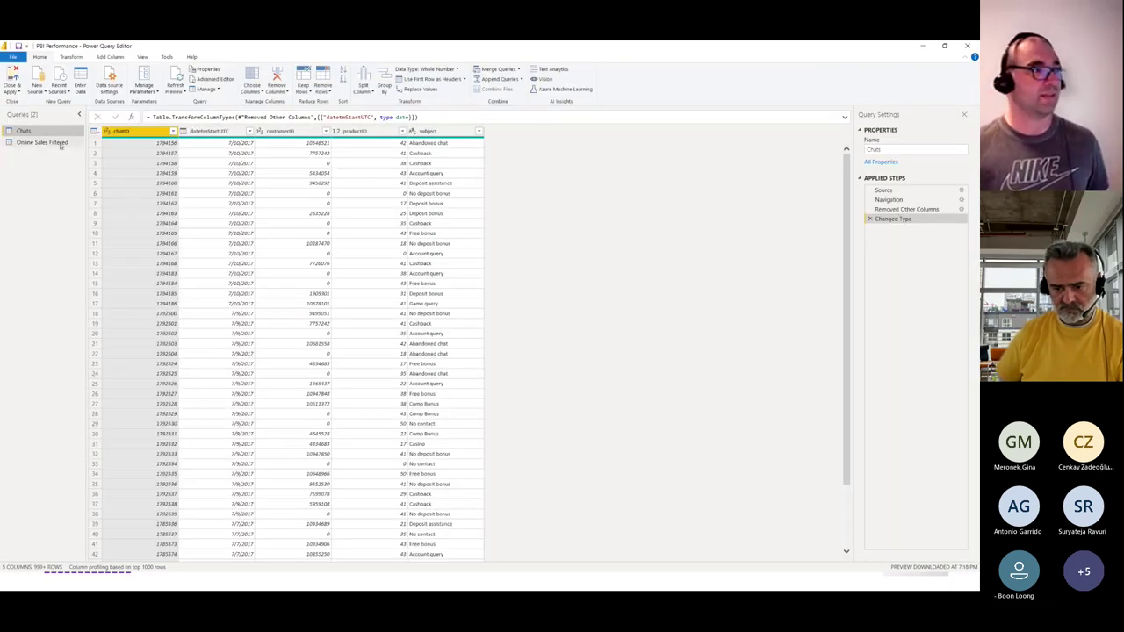
click(57, 143)
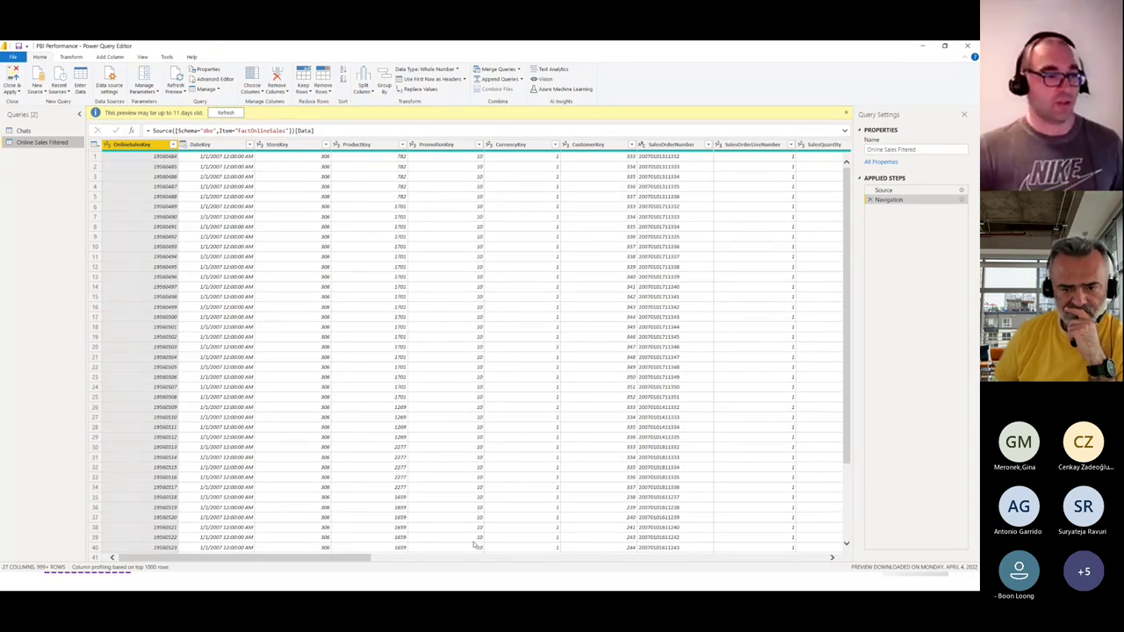
drag(356, 559, 735, 502)
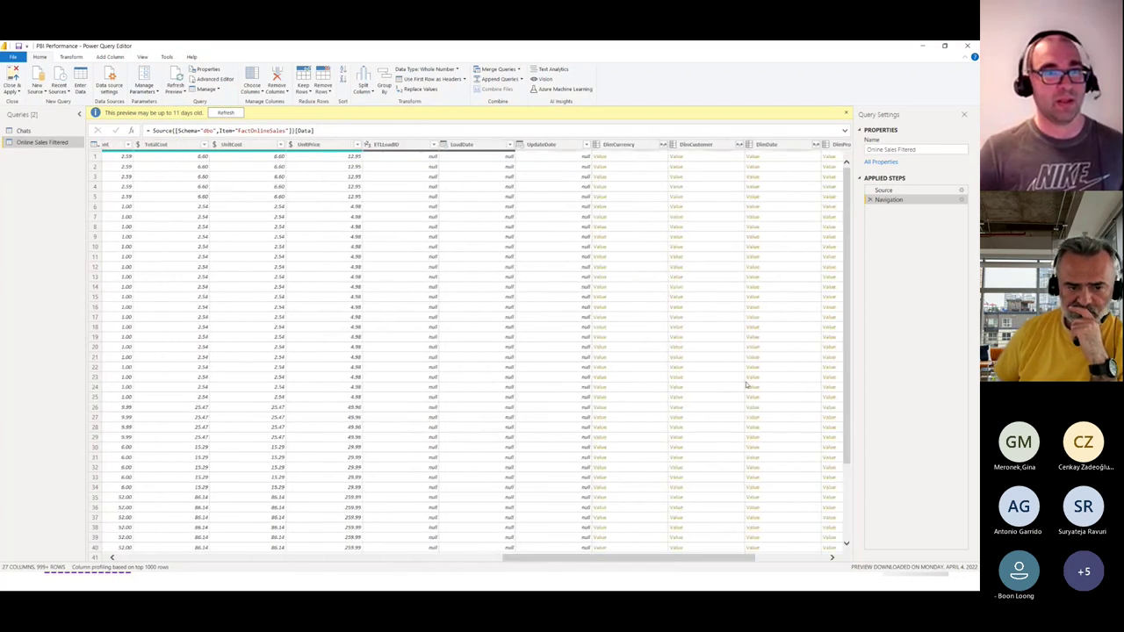
Expand the DimCustomer column to include only FirstName, LastName and Gender, keeping the original column name as prefix
click(739, 144)
click(600, 172)
click(599, 221)
click(600, 241)
click(600, 288)
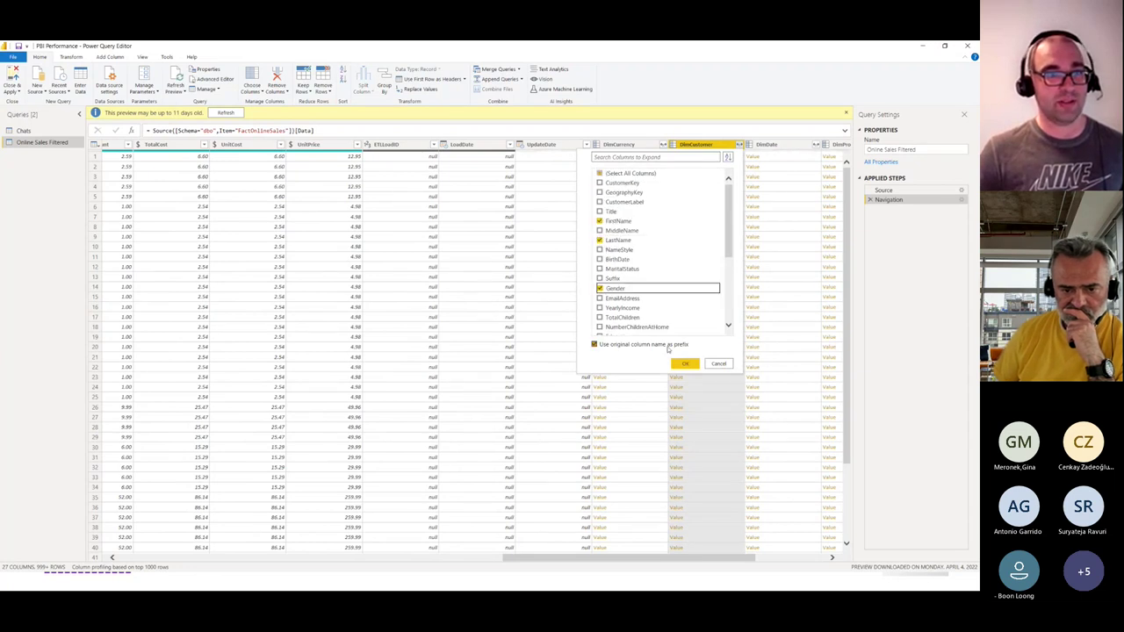
click(686, 365)
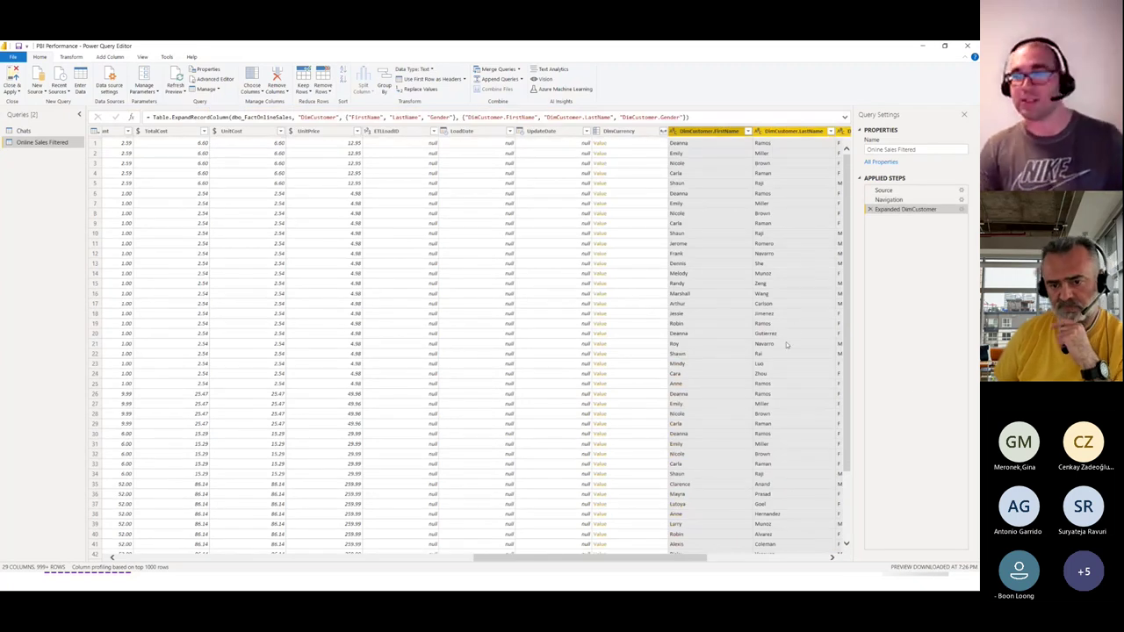
Transform the values in the DimCustomer.FirstName column to uppercase
click(694, 132)
right_click(695, 132)
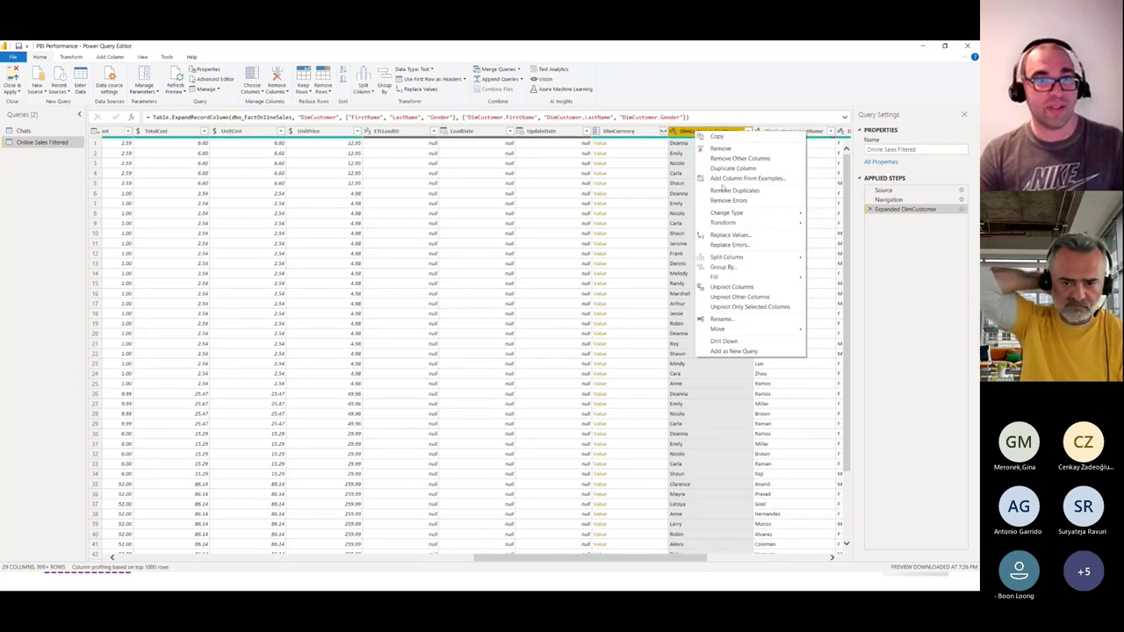
mouse_move(770, 227)
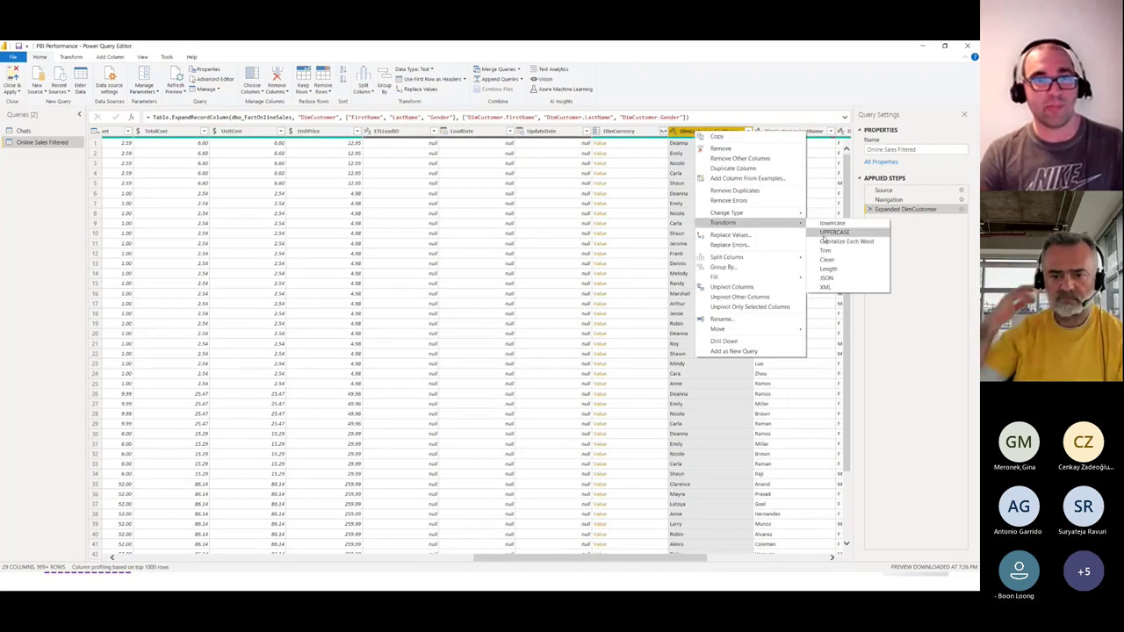
click(834, 231)
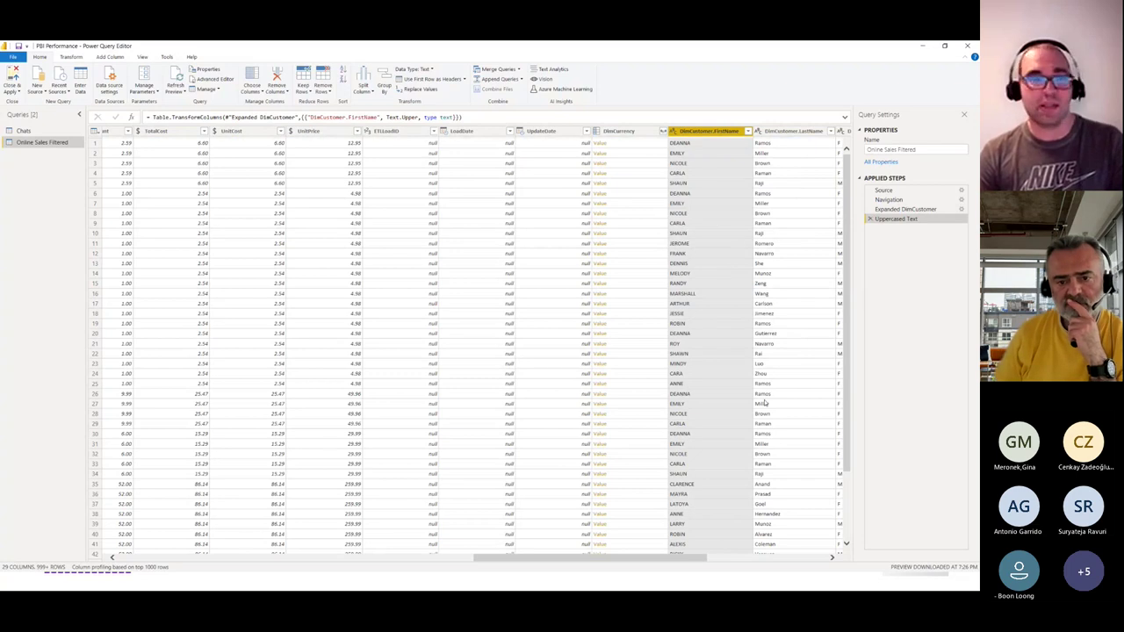
Change the DateKey column's data type to Date
drag(655, 561, 298, 558)
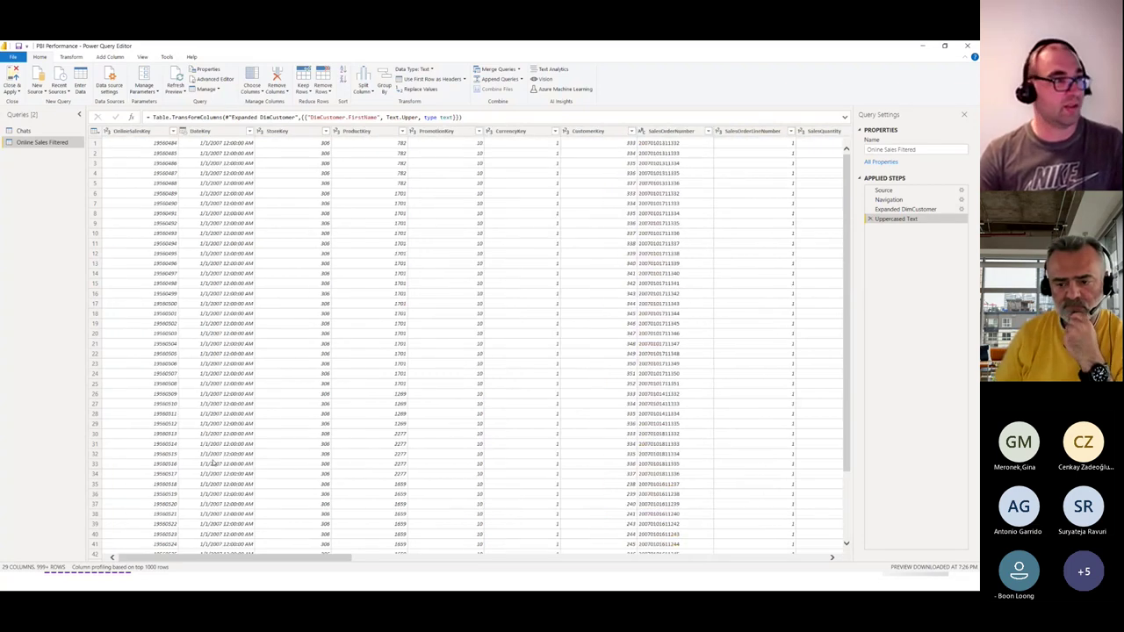
right_click(202, 133)
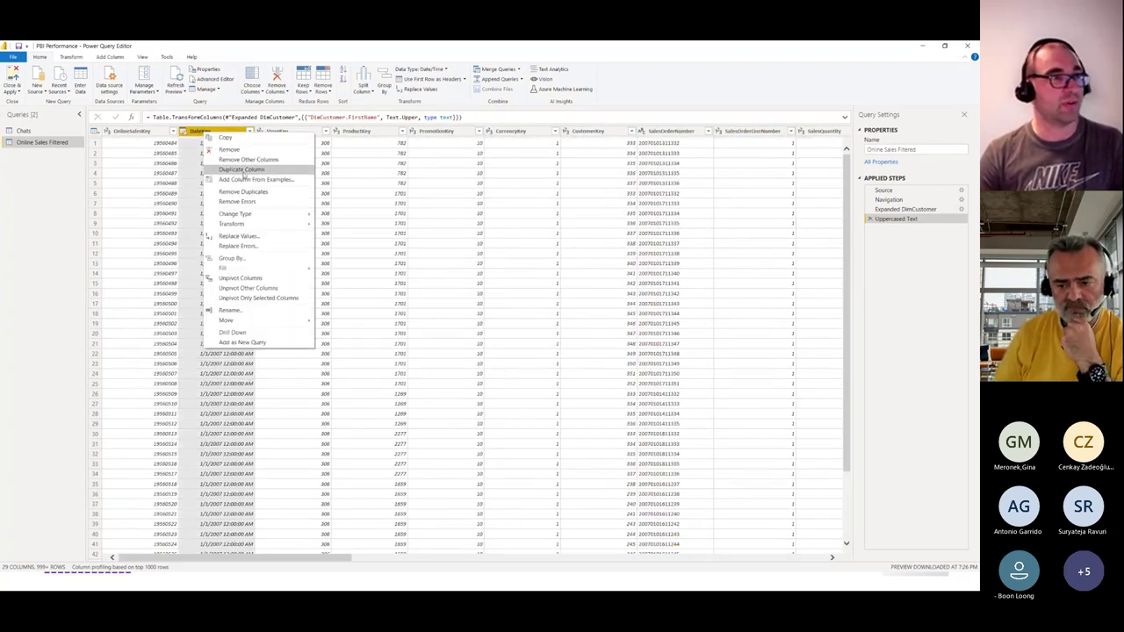
mouse_move(250, 215)
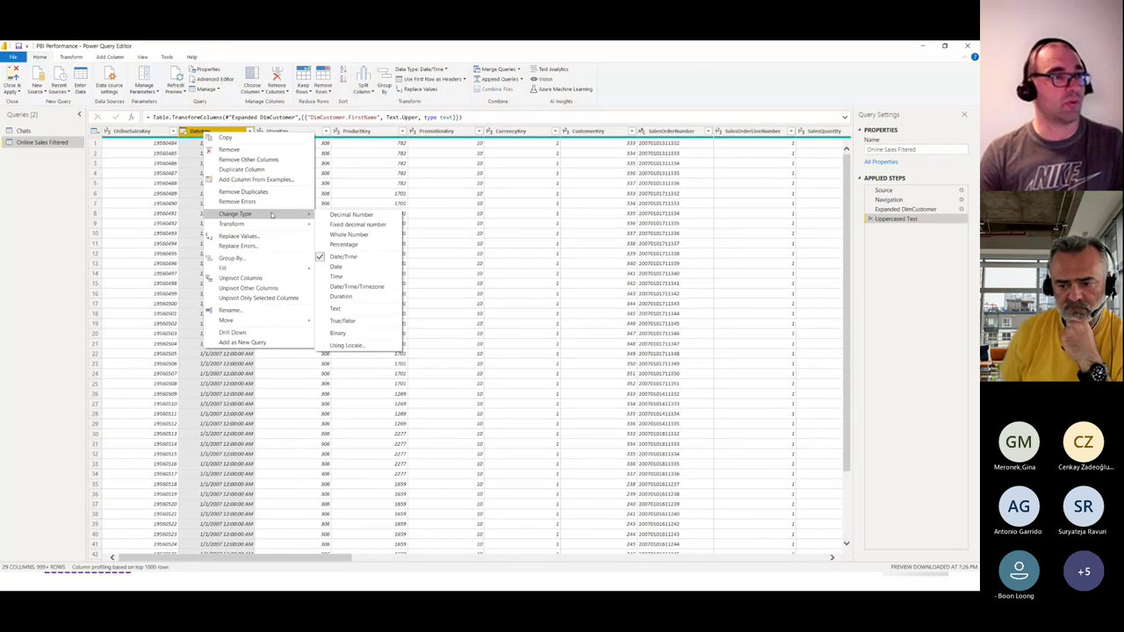
click(339, 267)
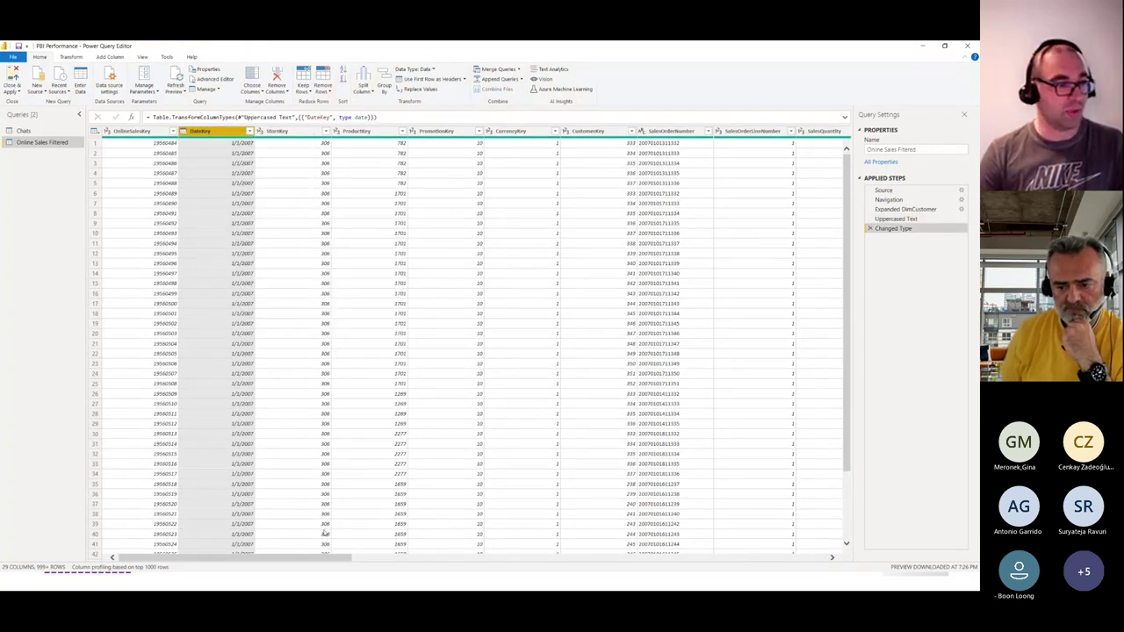
Convert the values in the SalesAmount column to their absolute values
drag(322, 557, 430, 536)
click(571, 130)
right_click(574, 131)
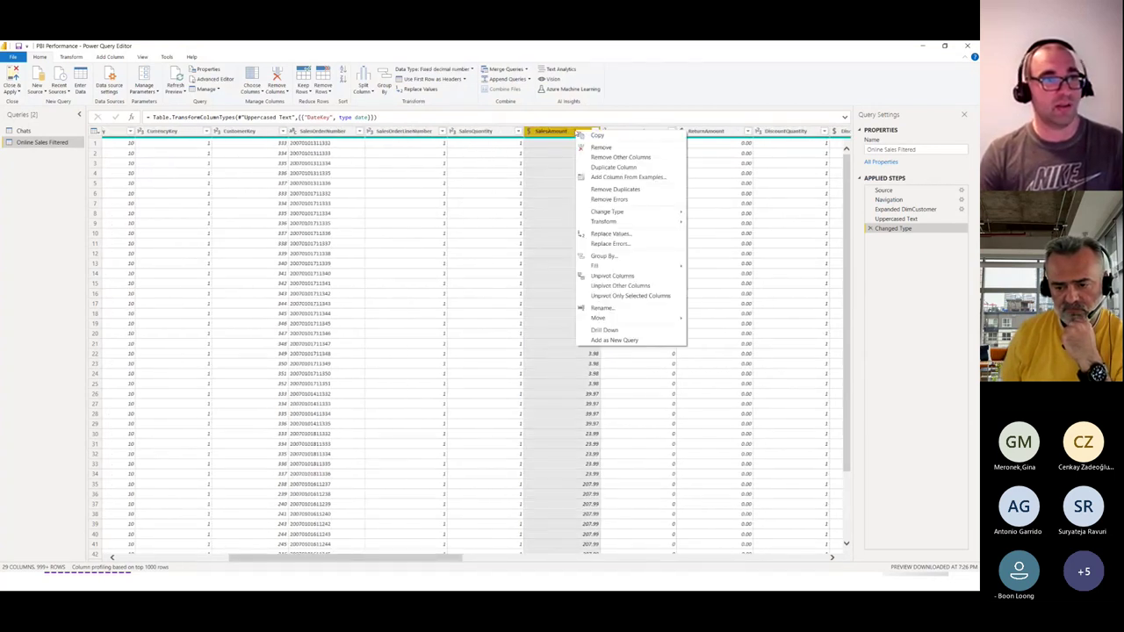
mouse_move(615, 222)
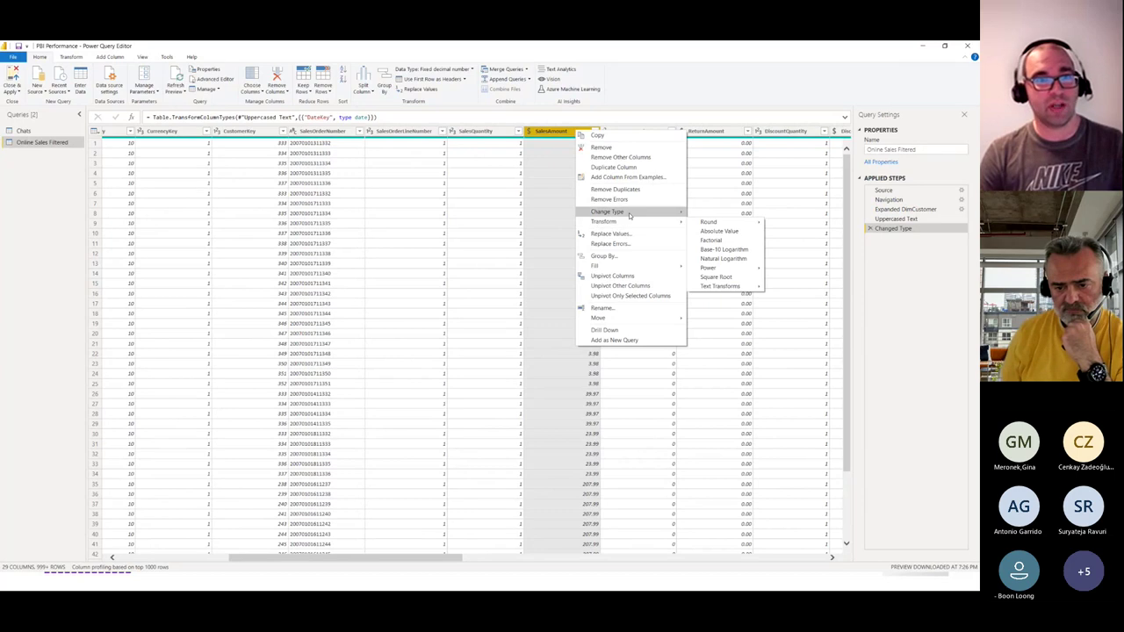
click(705, 233)
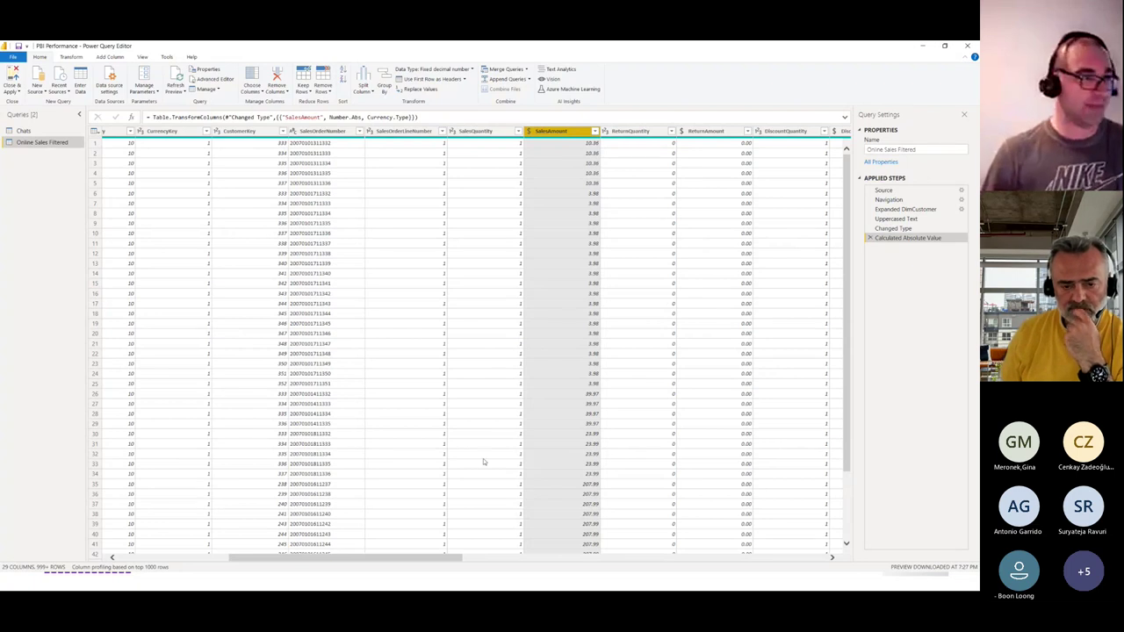
Filter the TotalCost column to keep only rows where the value is greater than 5
drag(403, 557, 494, 551)
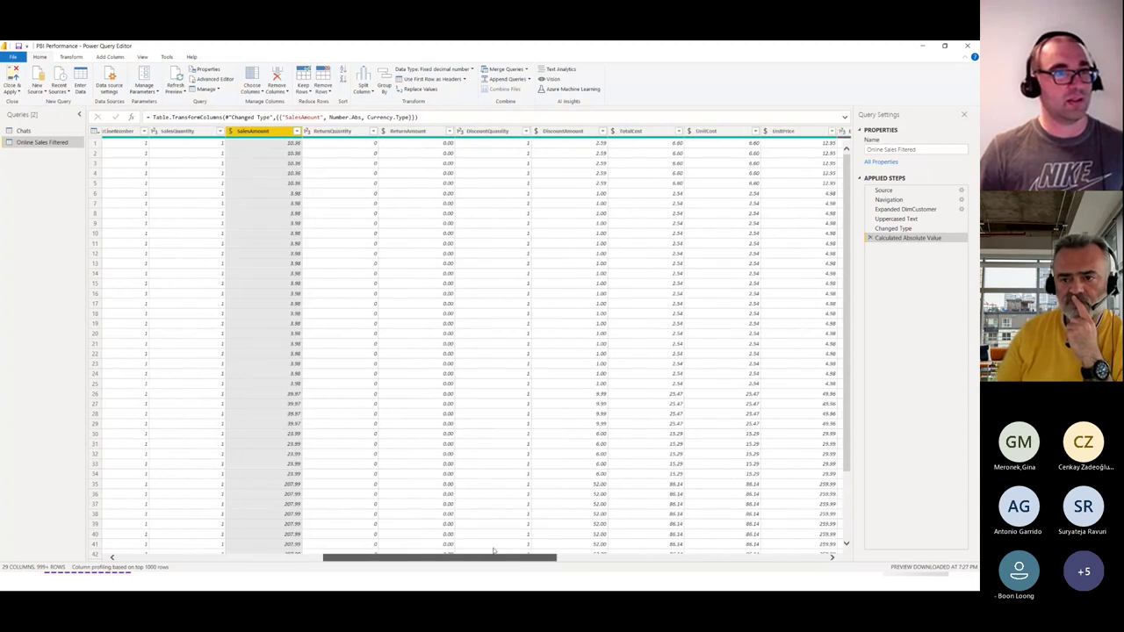
click(679, 131)
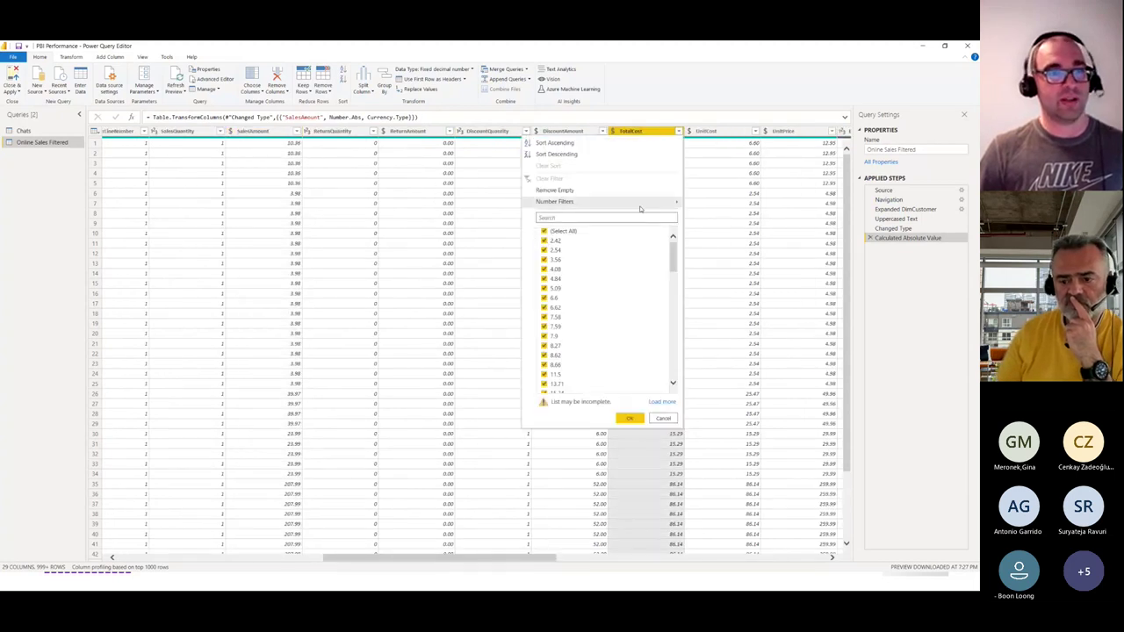
mouse_move(643, 203)
click(713, 230)
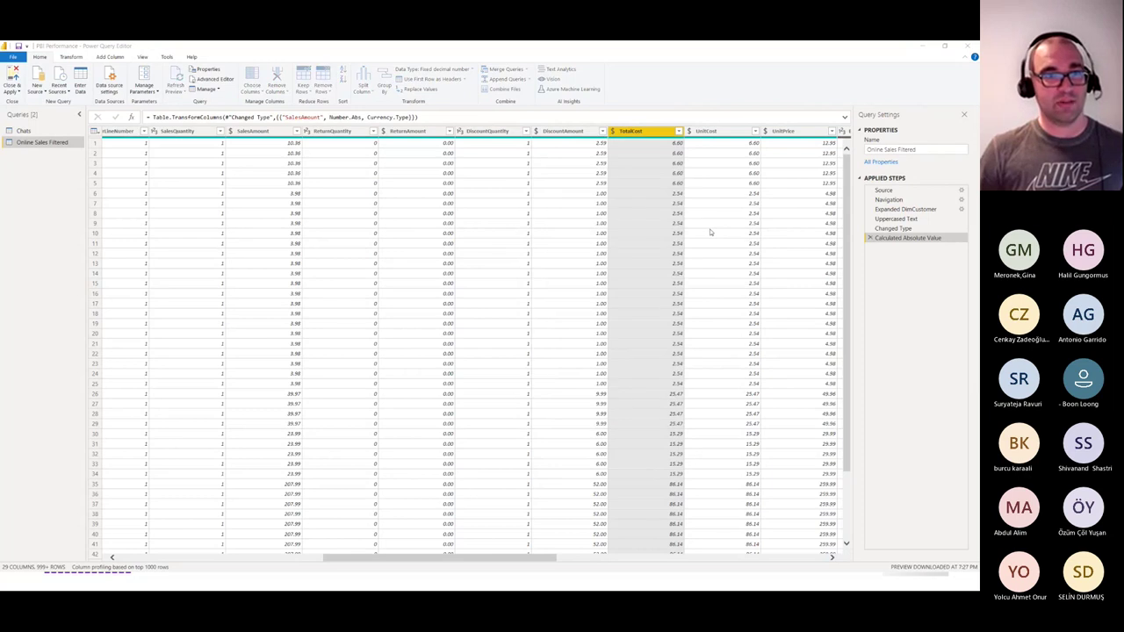
text(5)
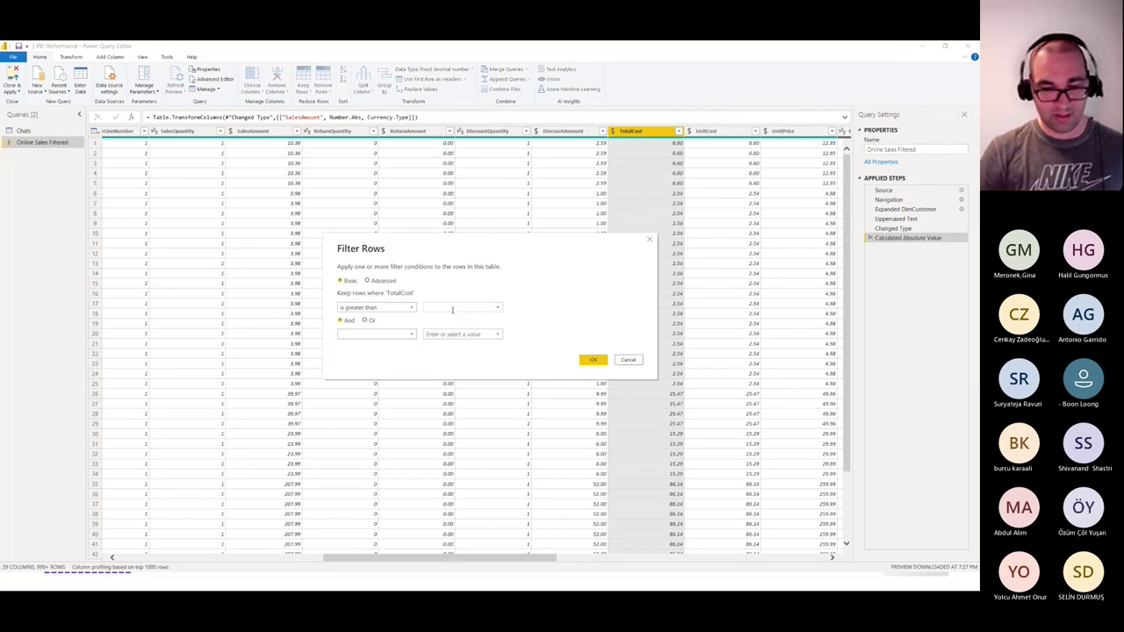
click(595, 361)
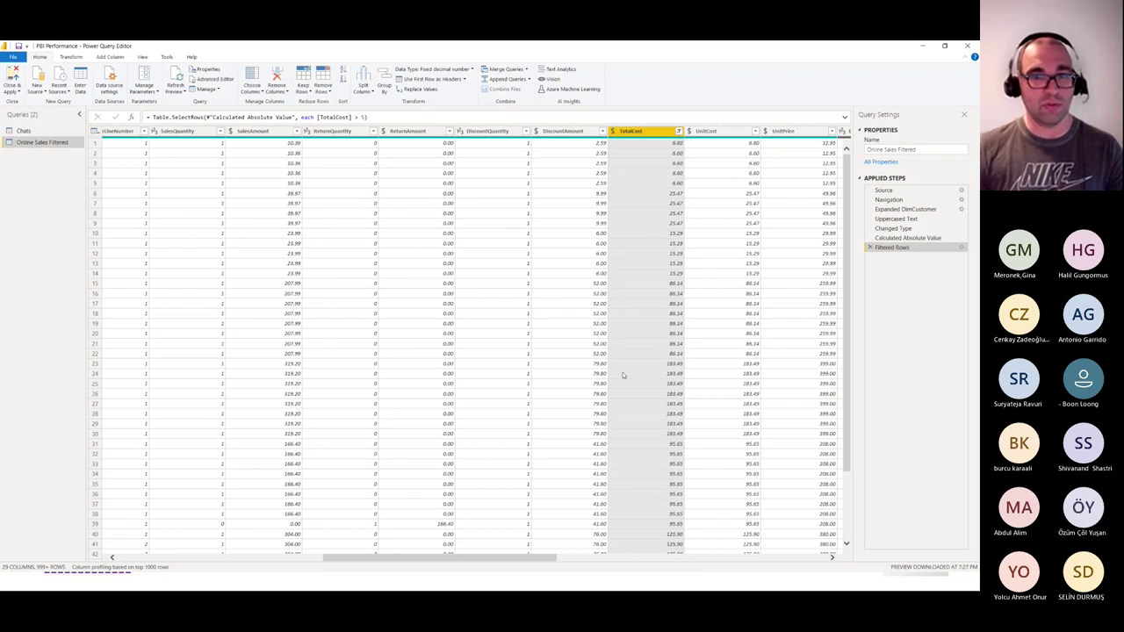
Replace the value F with Female in the DimCustomer.Gender column
drag(494, 559, 687, 548)
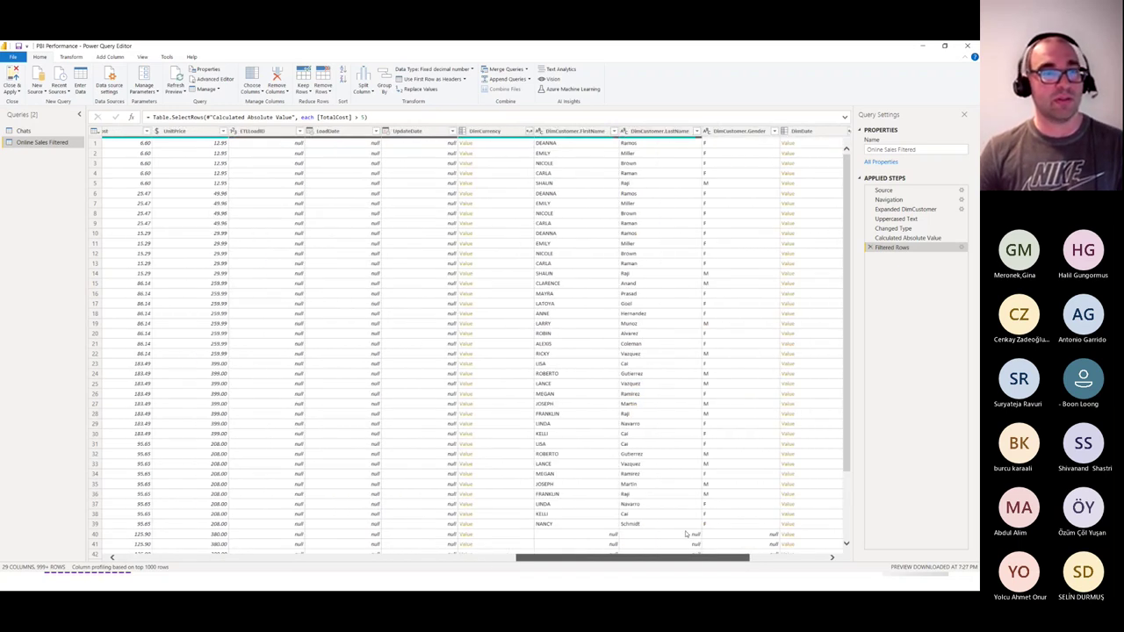
click(738, 131)
right_click(738, 130)
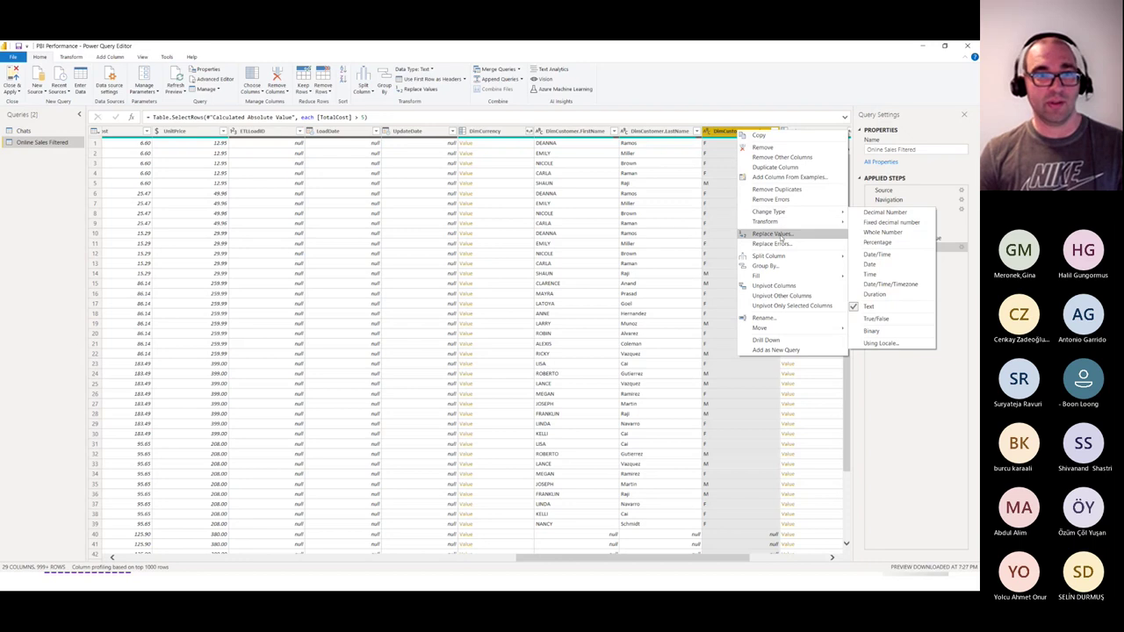
click(772, 233)
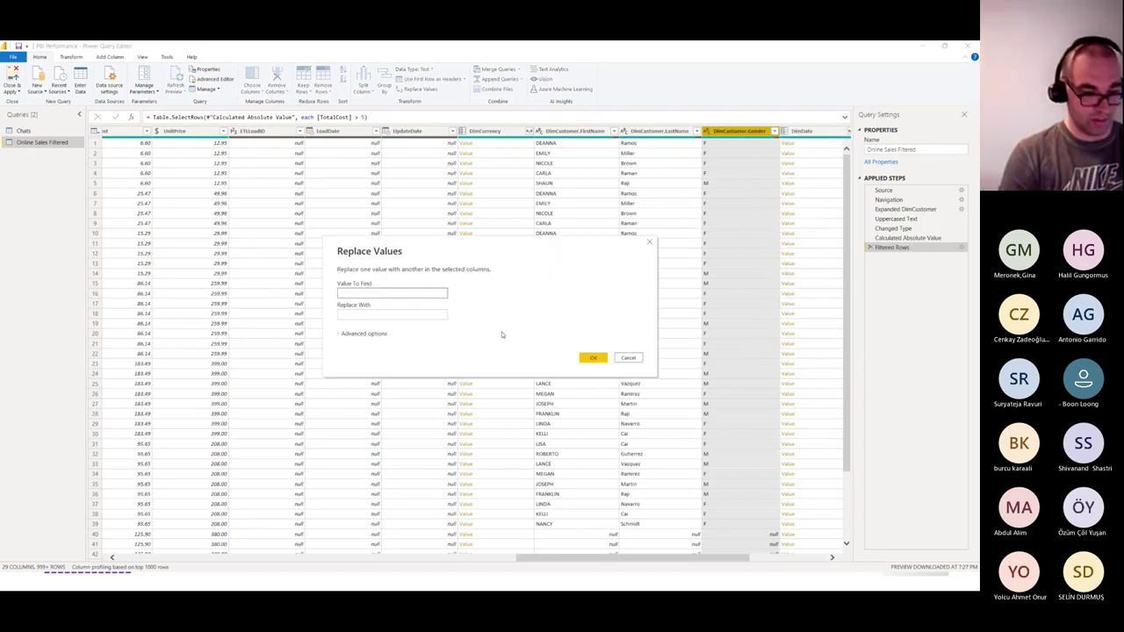
text(F)
key(Tab)
key(BackSpace)
text(Female)
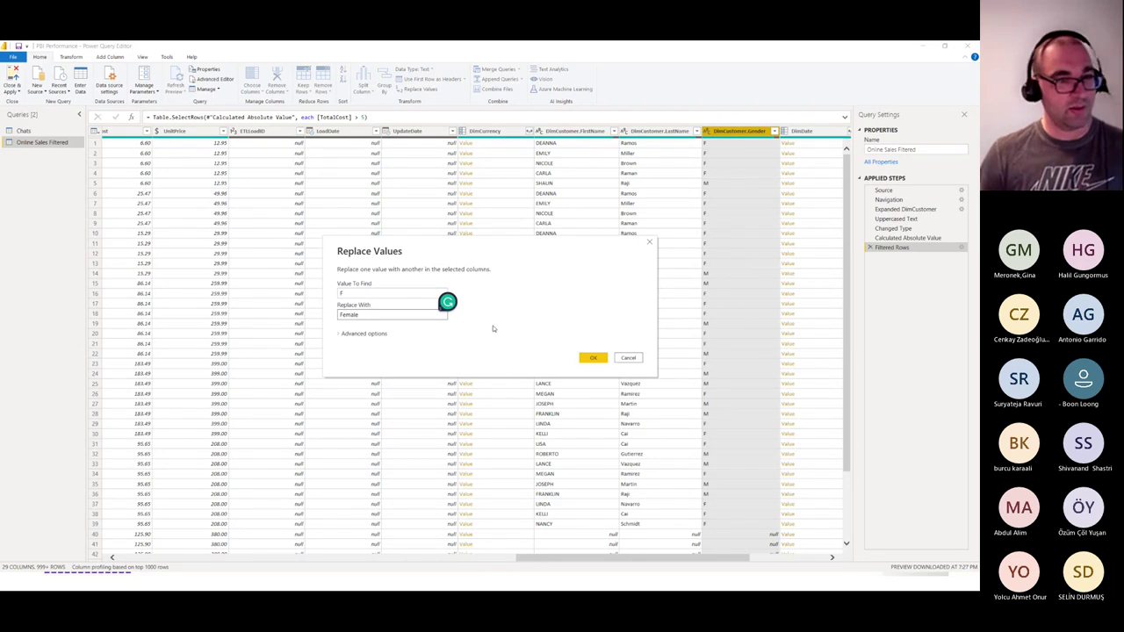
click(593, 358)
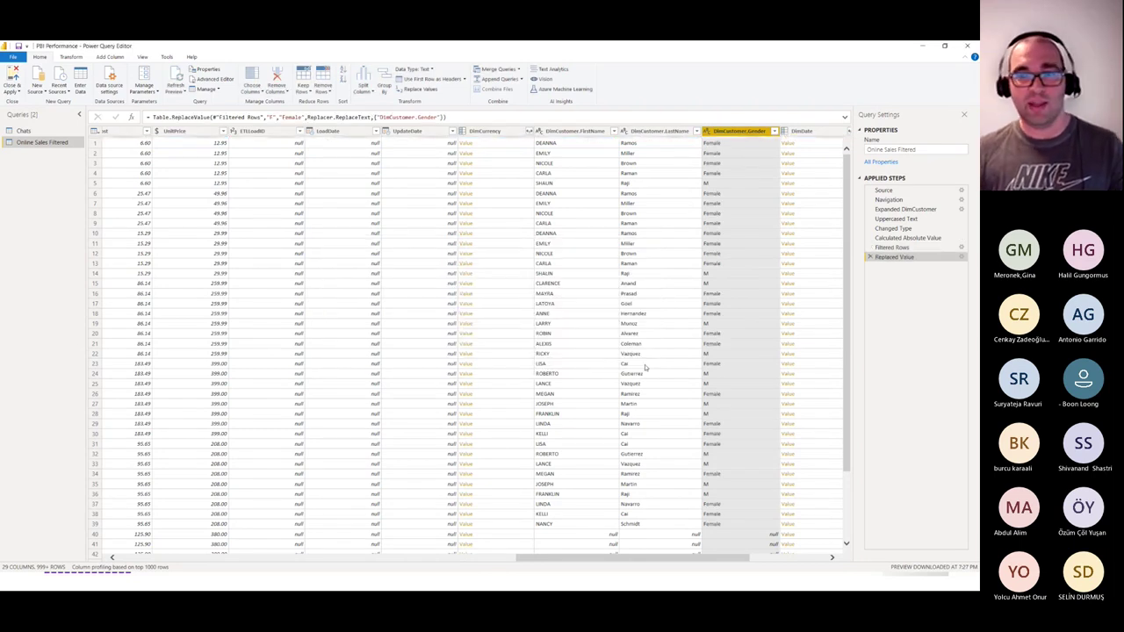
Filter the SalesAmount column to keep only rows where the value is greater than 500
drag(596, 559, 371, 555)
click(364, 130)
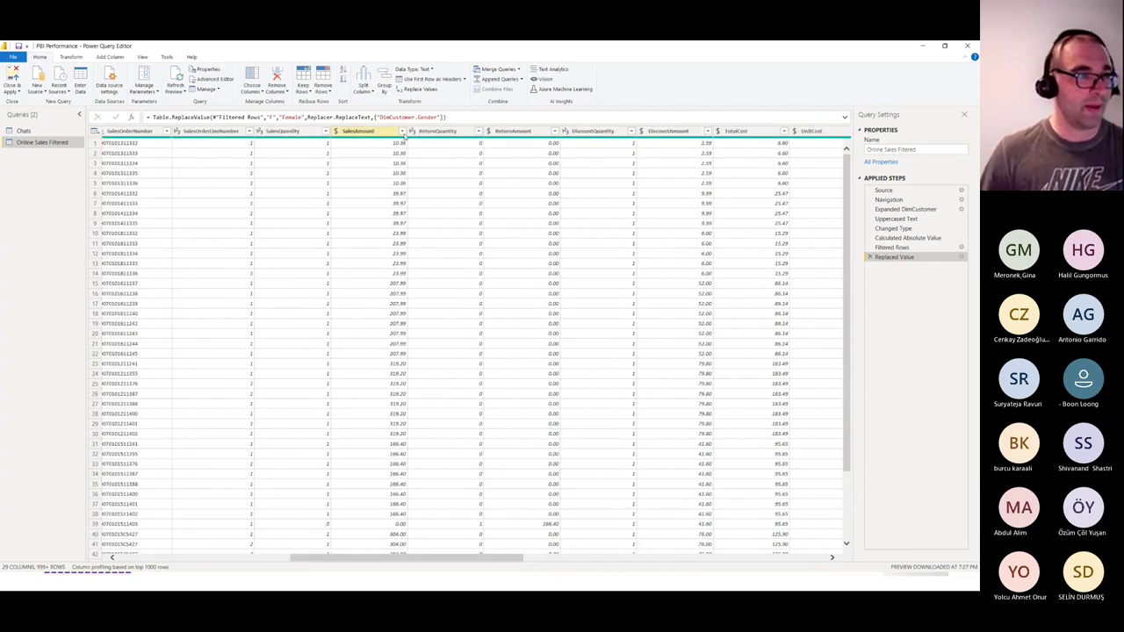
click(402, 131)
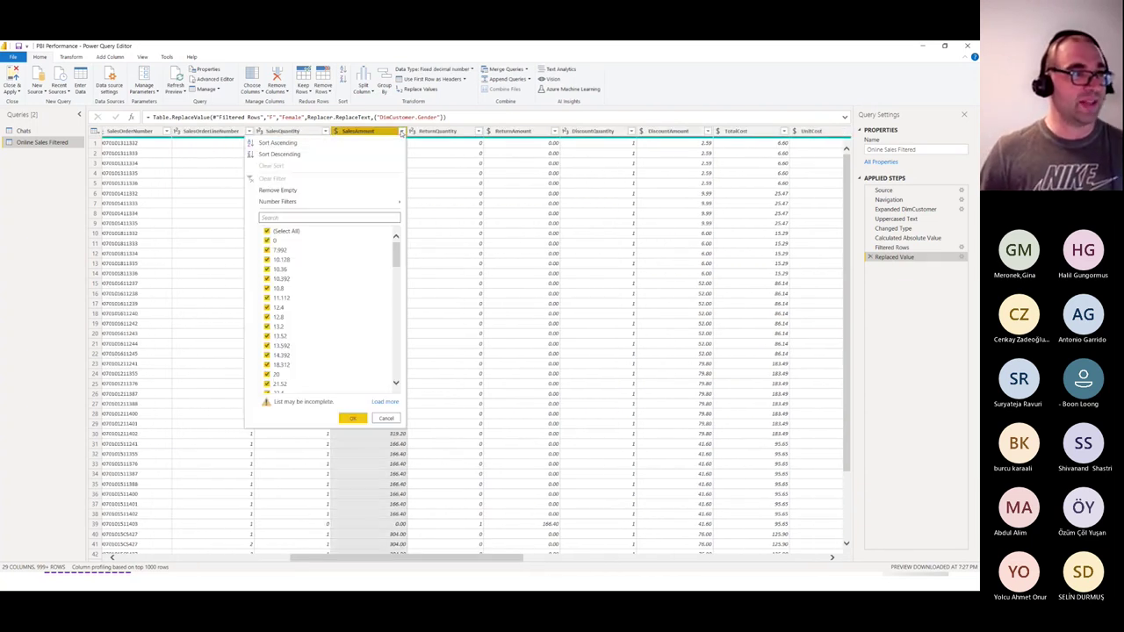
click(369, 203)
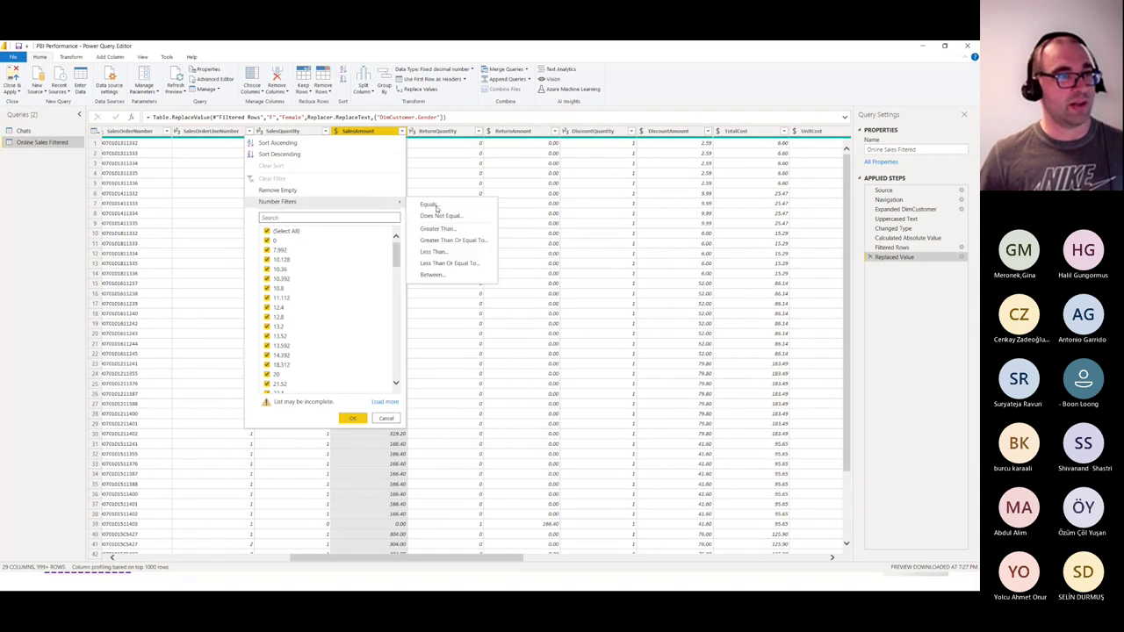
click(444, 229)
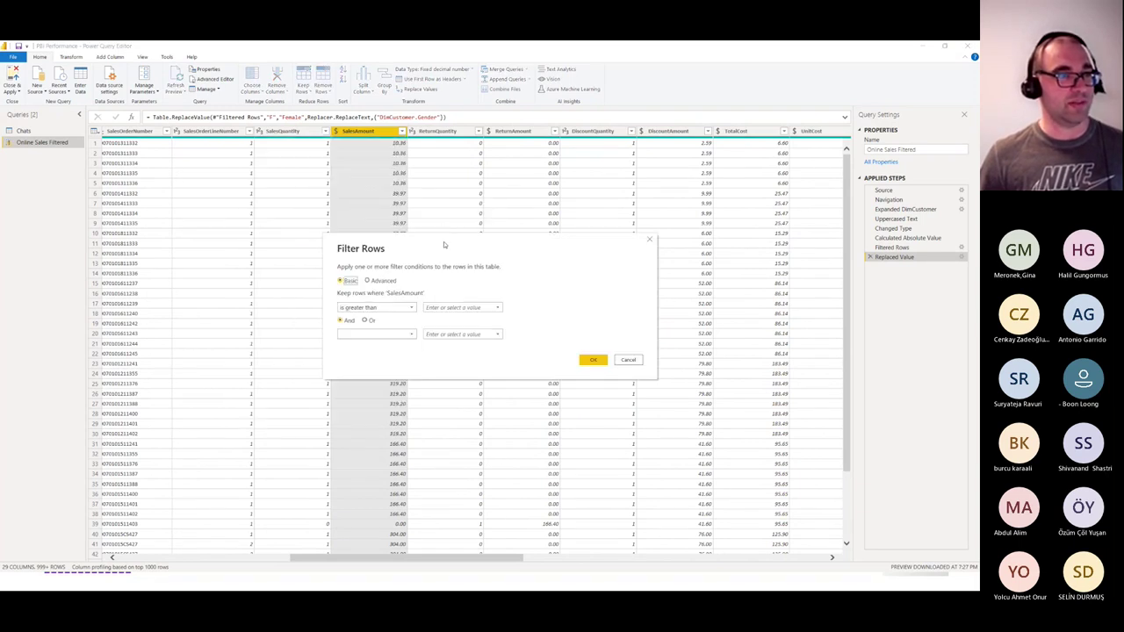
click(448, 306)
text(500)
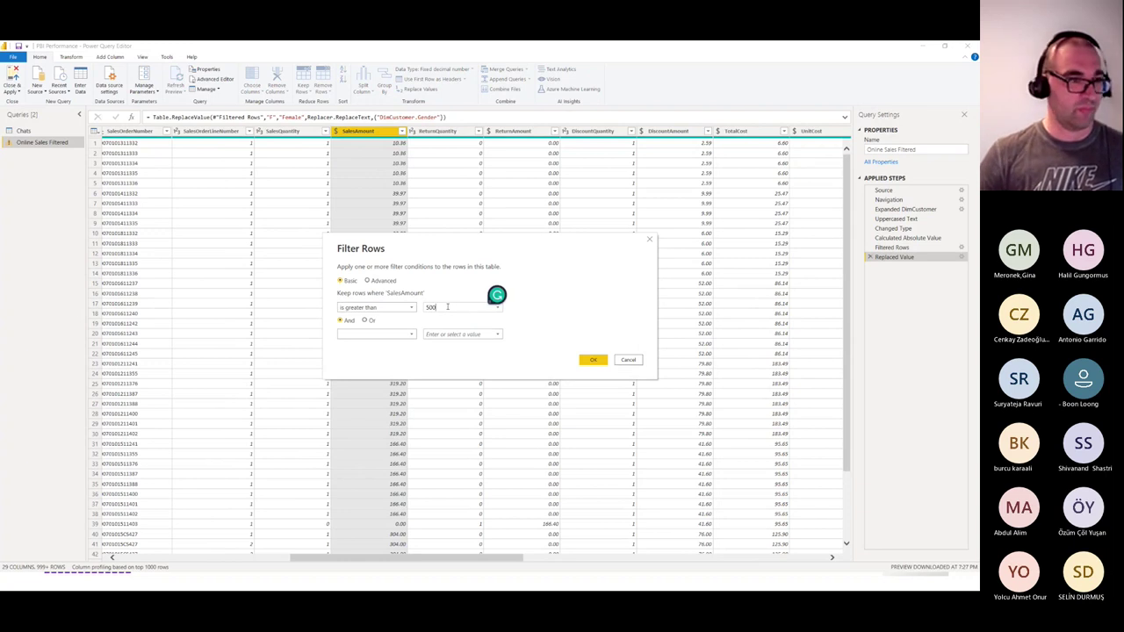
click(593, 360)
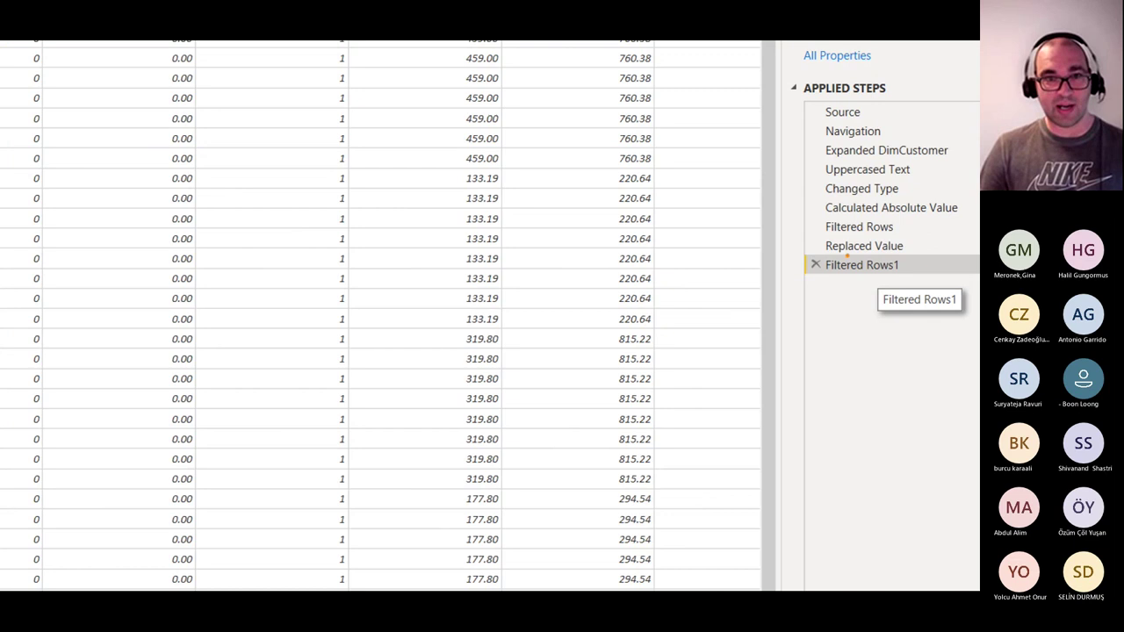
Open the native query of the last applied step, Filtered Rows1, enlarge its window and read through the generated SQL
mouse_move(886, 254)
mouse_down()
mouse_move(875, 254)
mouse_move(942, 277)
mouse_up()
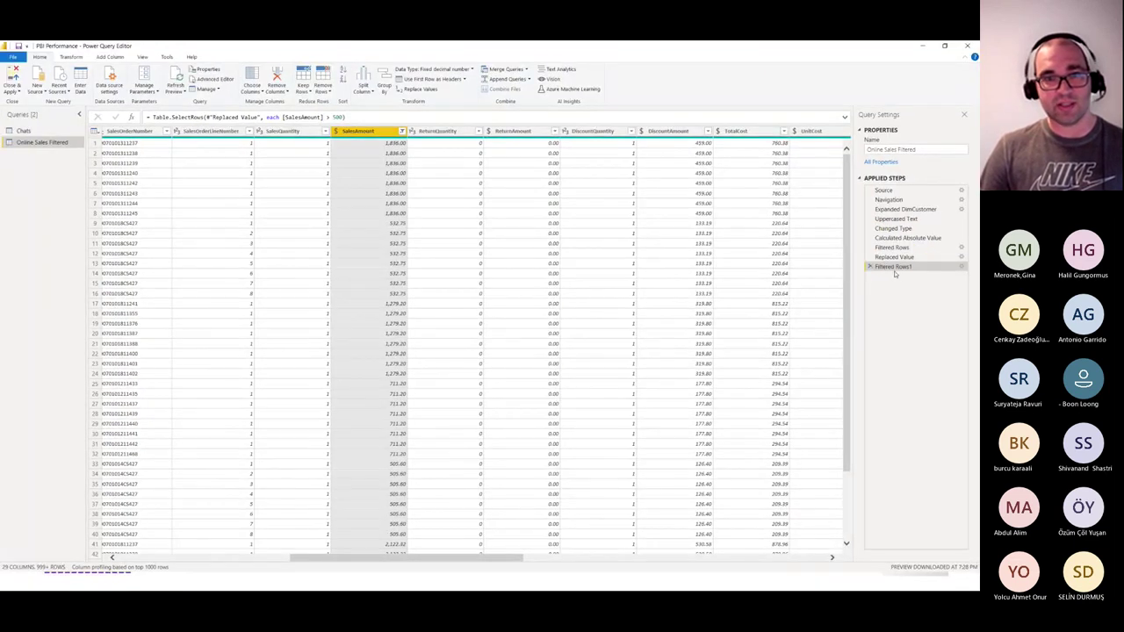
right_click(894, 267)
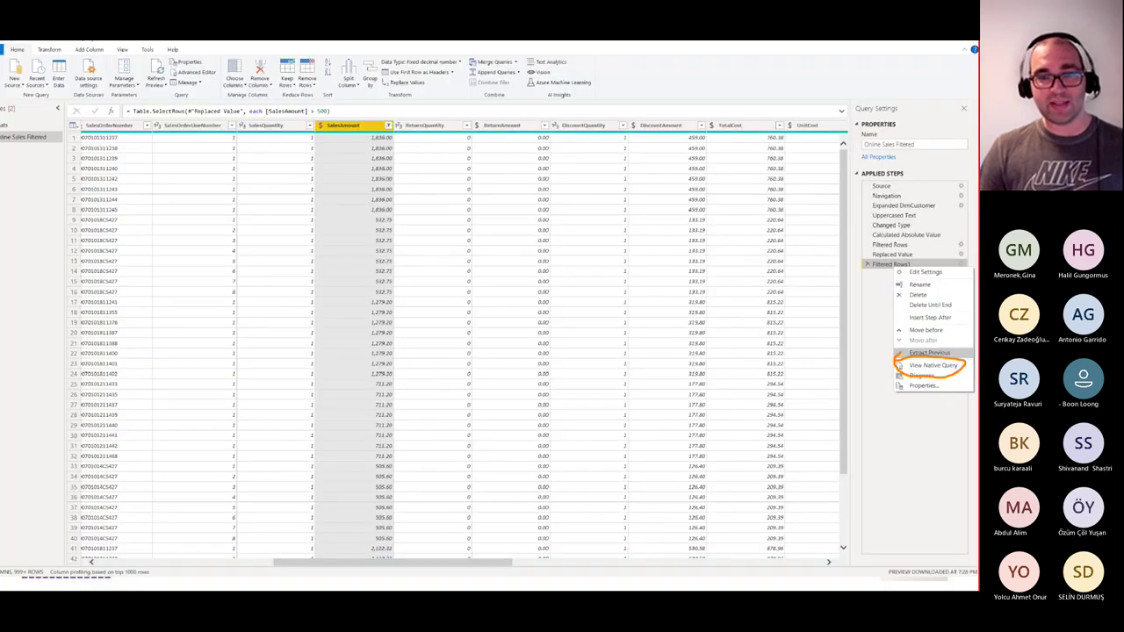
key(Escape)
right_click(901, 268)
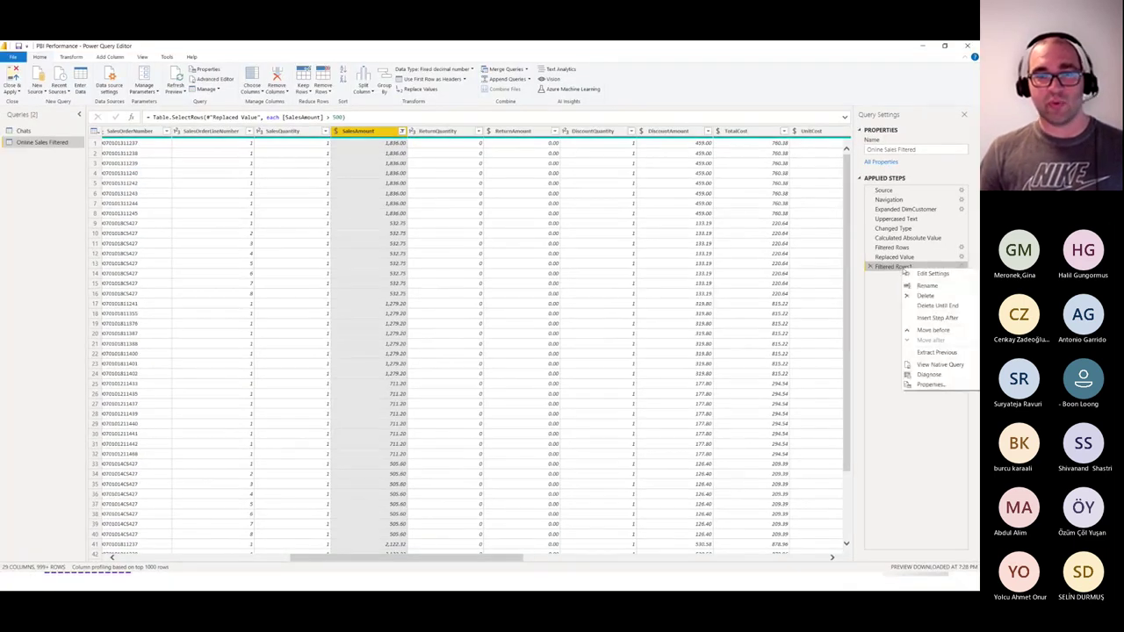
click(924, 365)
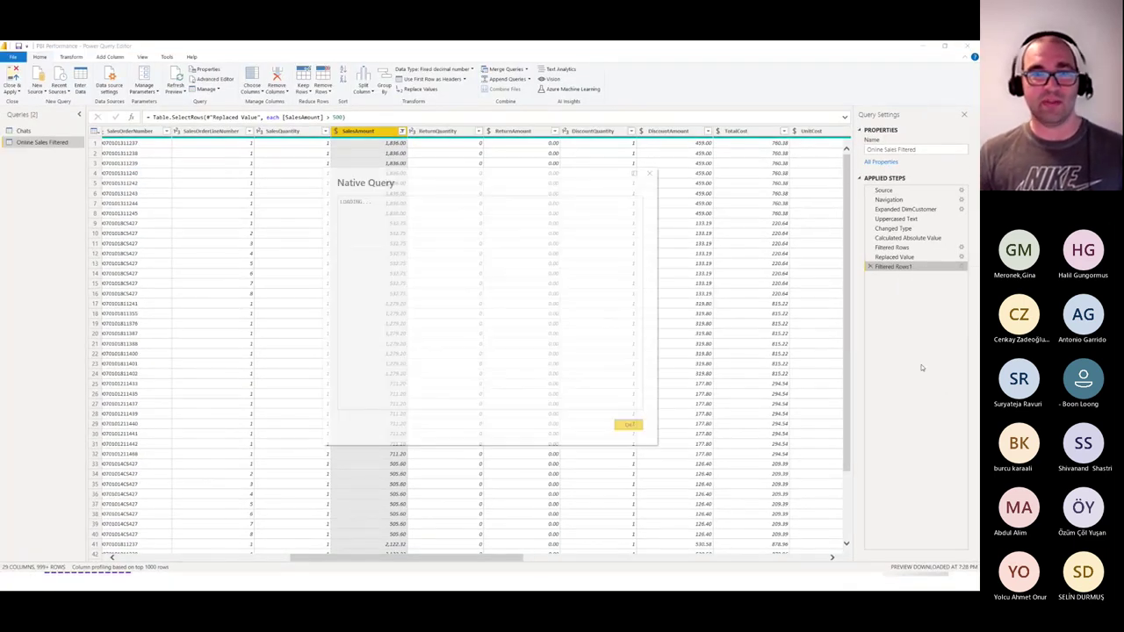
double_click(638, 179)
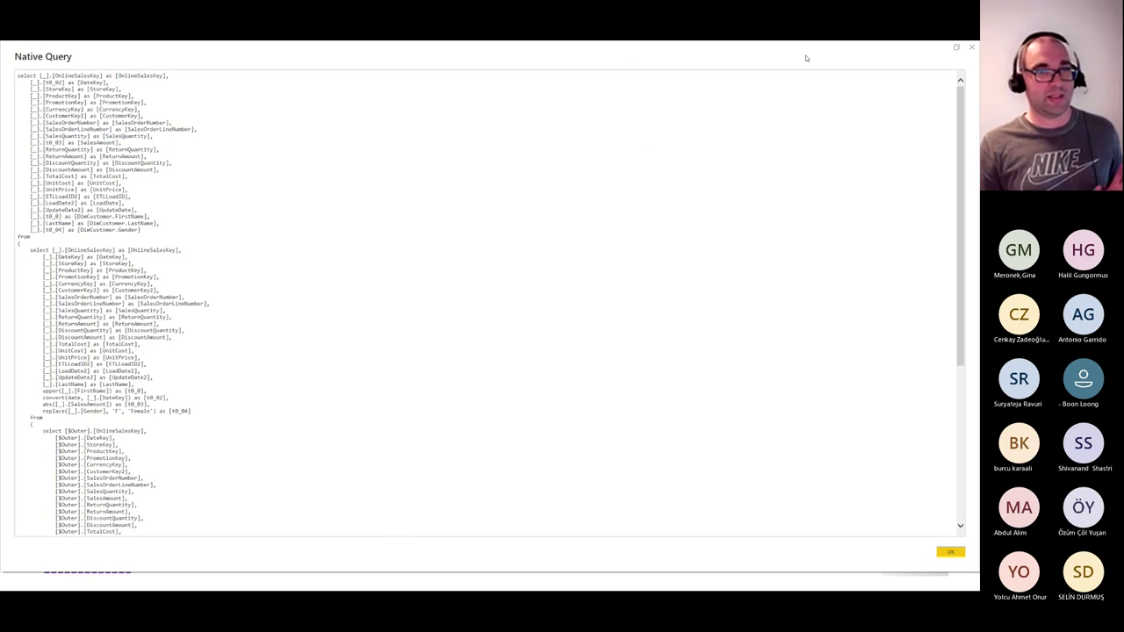
scroll(796, 229, down, 10)
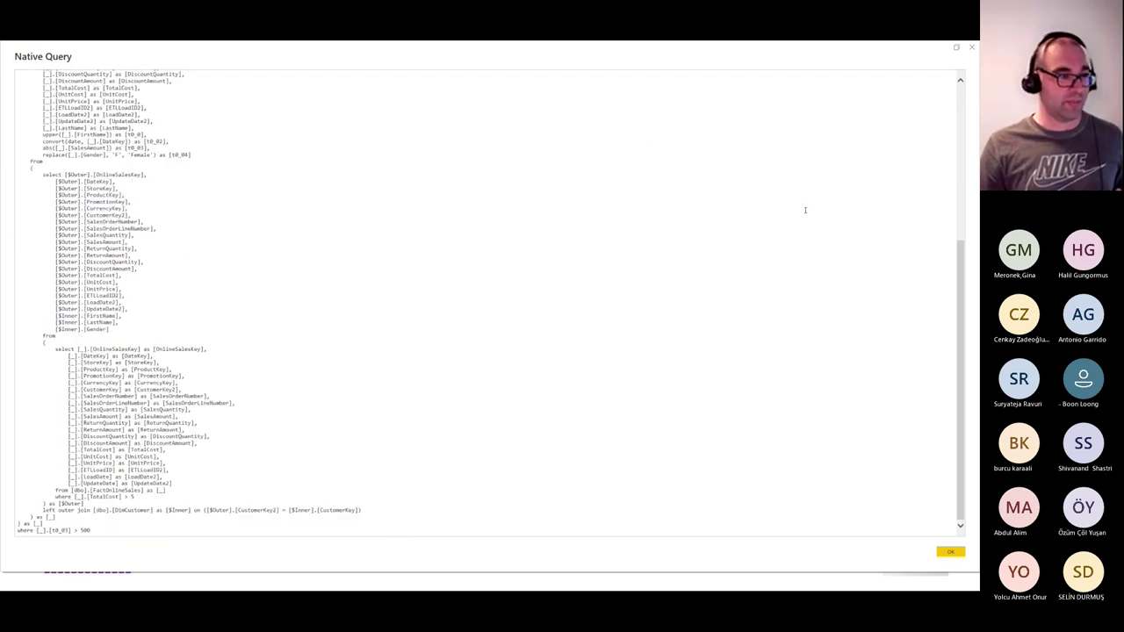
scroll(790, 197, up, 5)
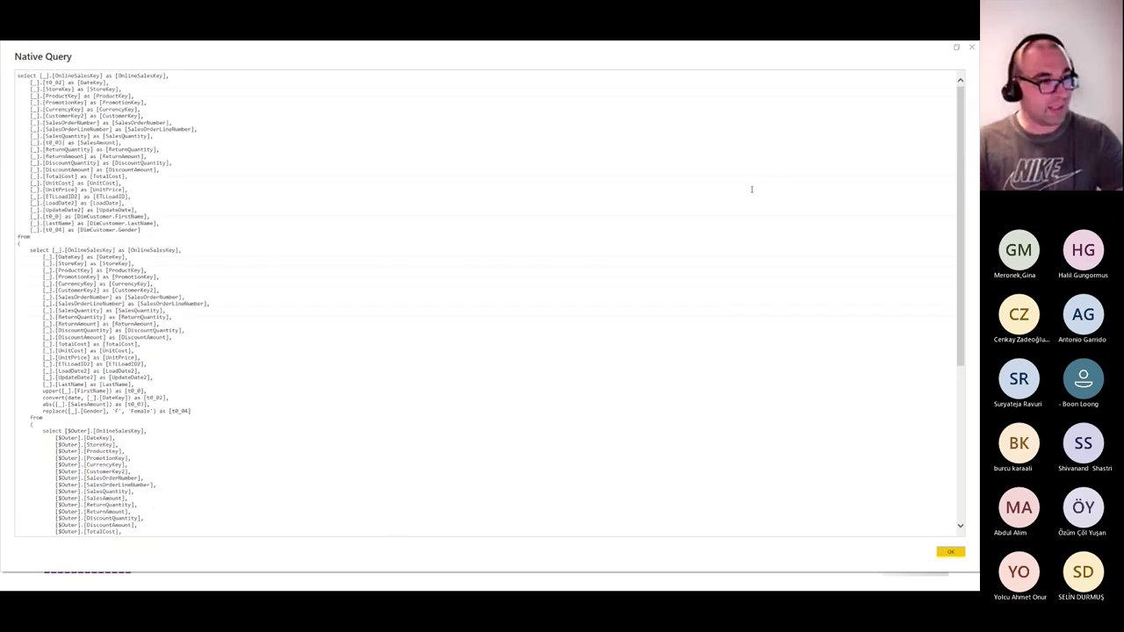
Magnify the native query and mark the upper, convert, abs and replace expressions in the inner select
key(super+plus)
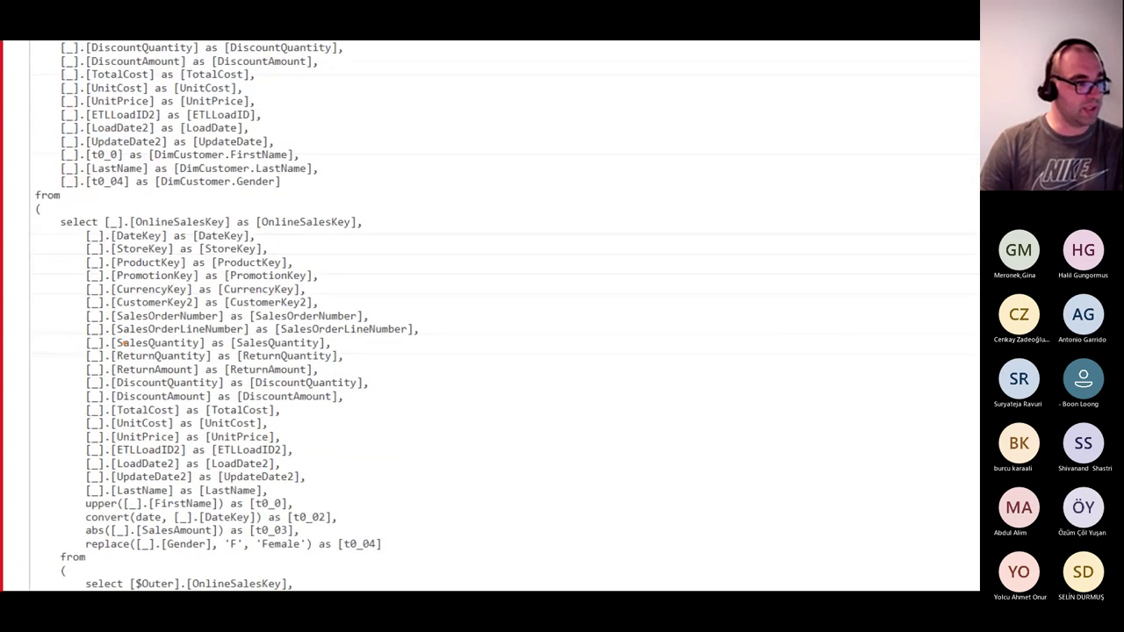
mouse_move(89, 494)
mouse_down()
mouse_move(72, 502)
mouse_move(105, 514)
mouse_up()
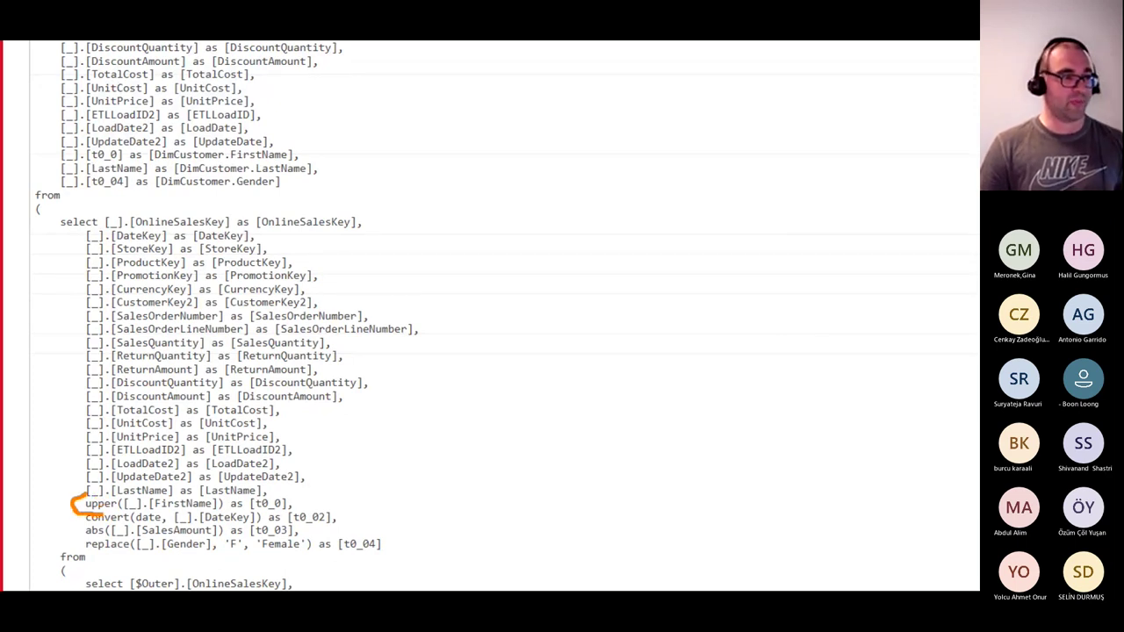
mouse_move(96, 508)
mouse_down()
mouse_move(76, 516)
mouse_move(104, 524)
mouse_up()
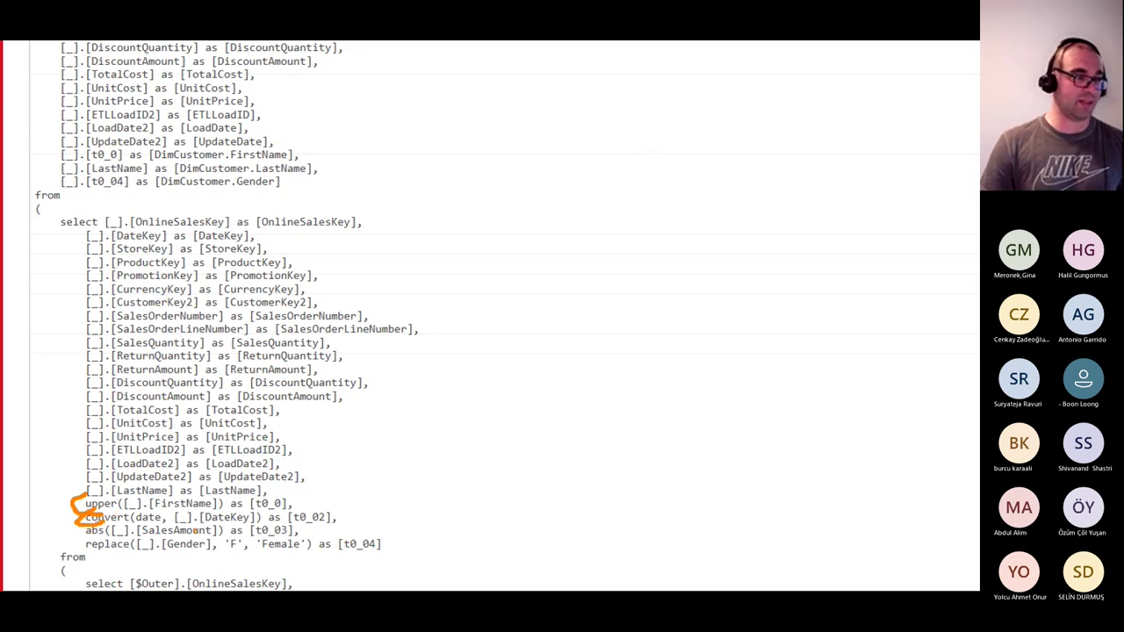
mouse_move(95, 518)
mouse_down()
mouse_move(72, 537)
mouse_move(109, 533)
mouse_move(79, 560)
mouse_move(133, 544)
mouse_up()
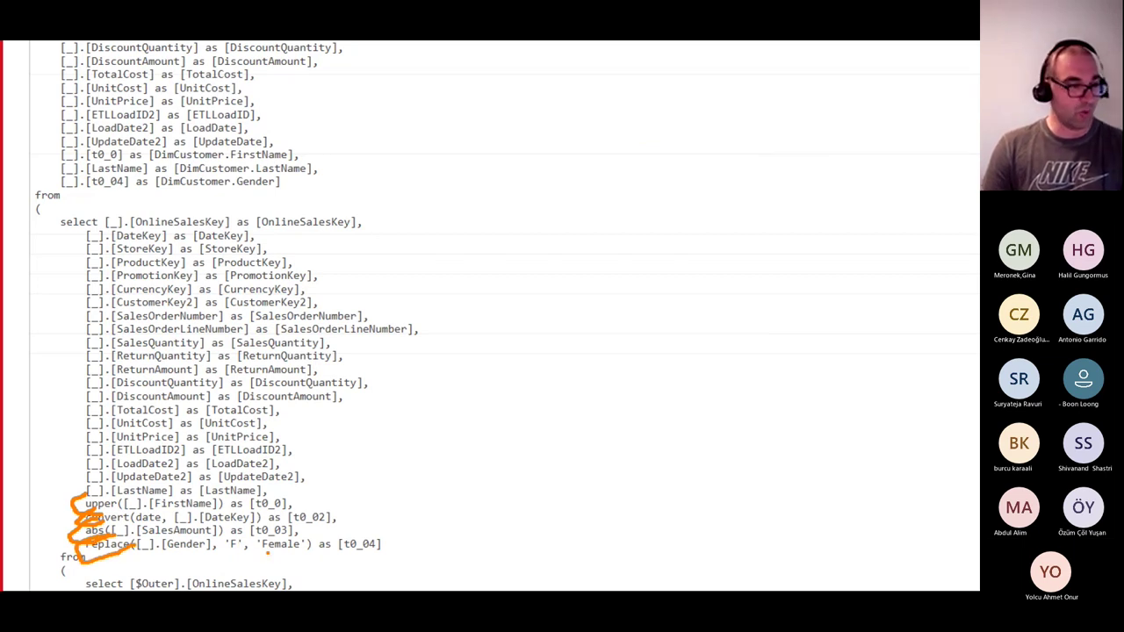
key(Escape)
Examine the end of the native query, mark its final where condition up close, and close the Native Query window
scroll(114, 351, down, 4)
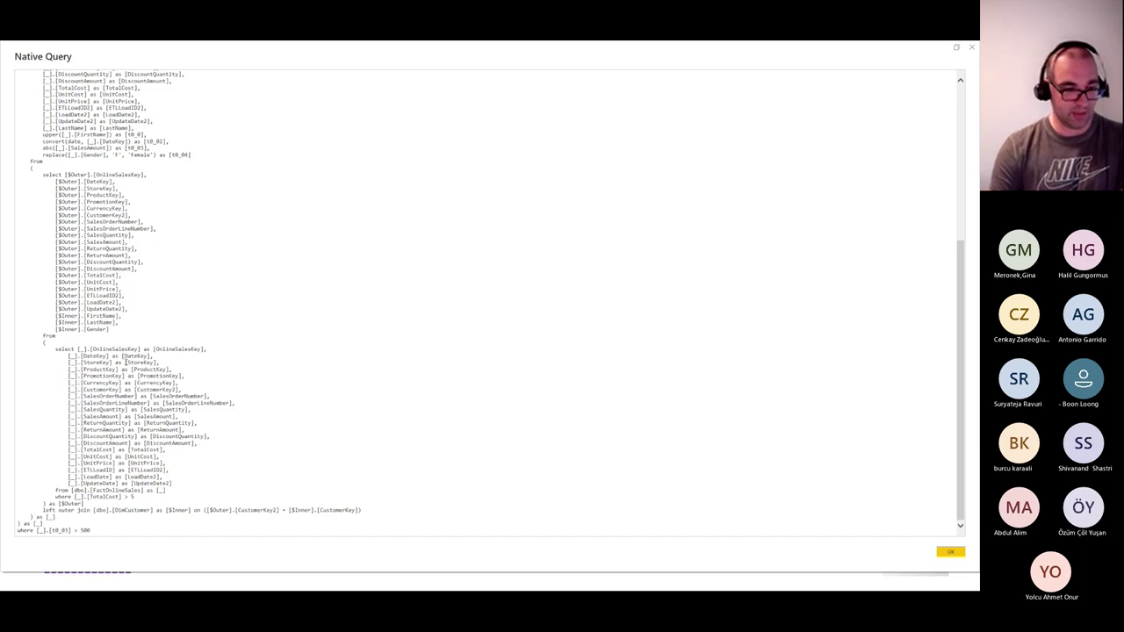
key(ctrl+1)
key(Escape)
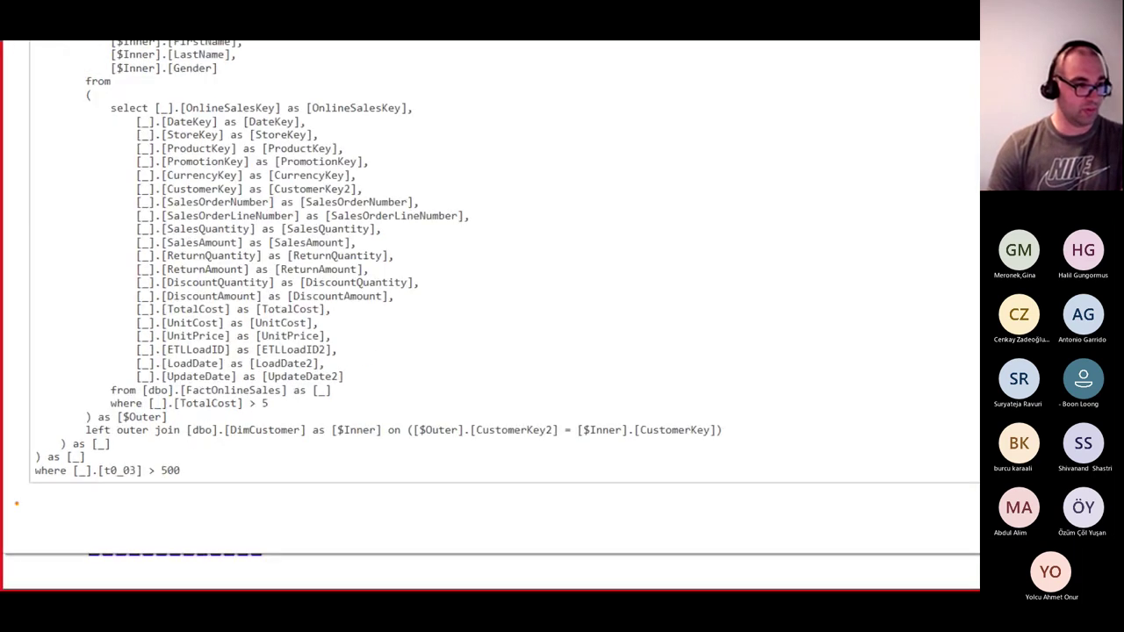
mouse_move(44, 458)
mouse_down()
mouse_move(29, 472)
mouse_move(104, 493)
mouse_move(200, 471)
mouse_move(43, 456)
mouse_move(24, 467)
mouse_up()
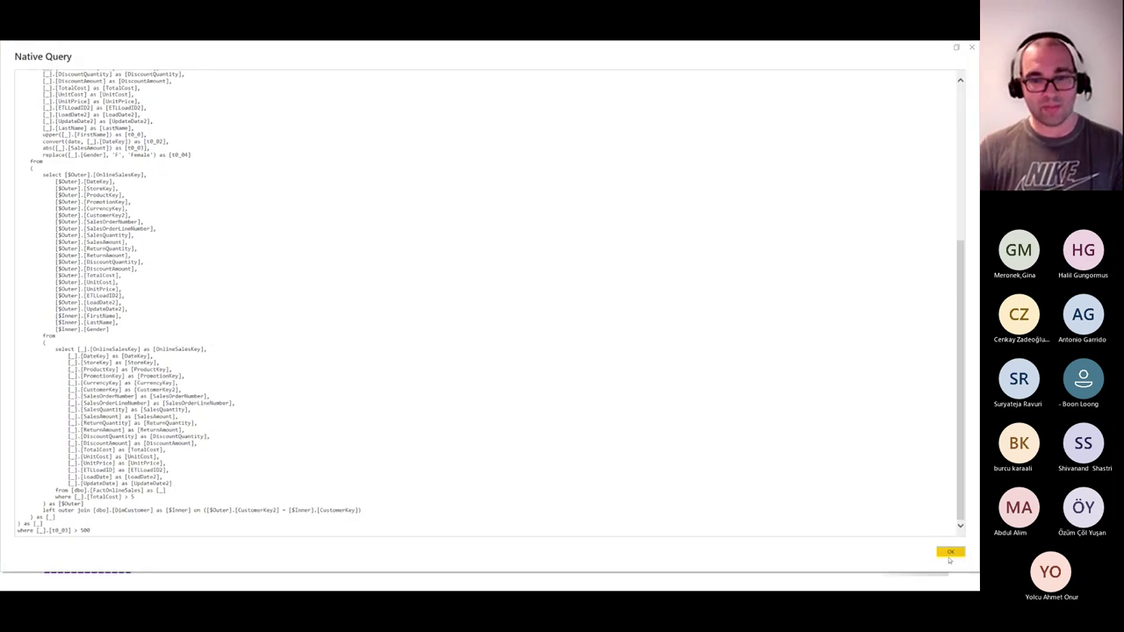
click(949, 551)
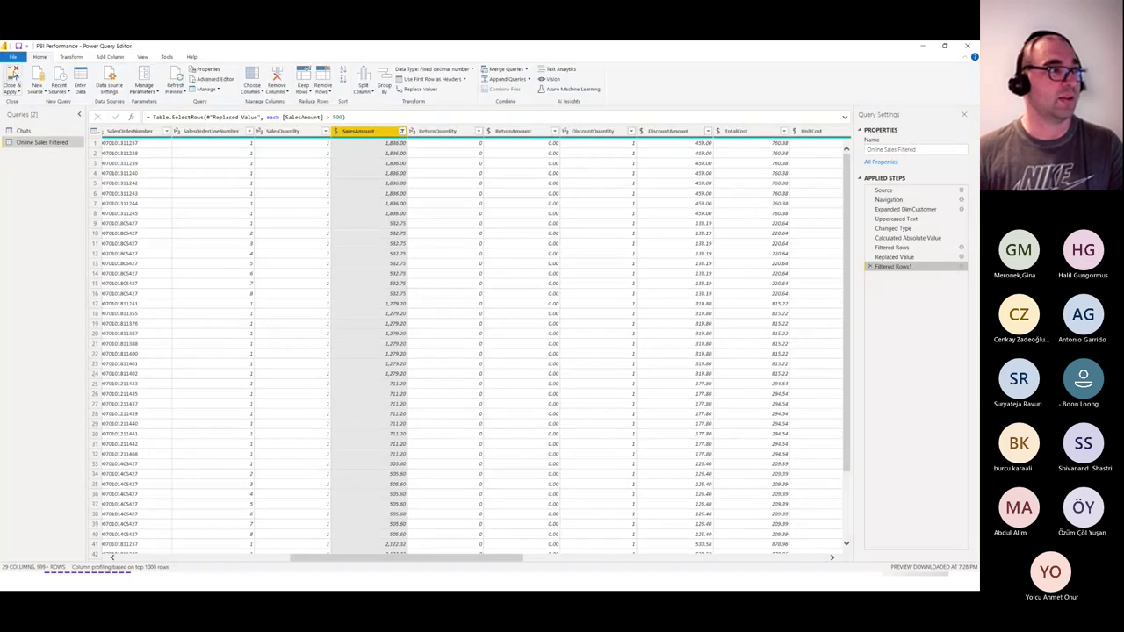
Close and apply the query changes, and reopen the Power Query Editor on the Online Sales Filtered query
click(12, 73)
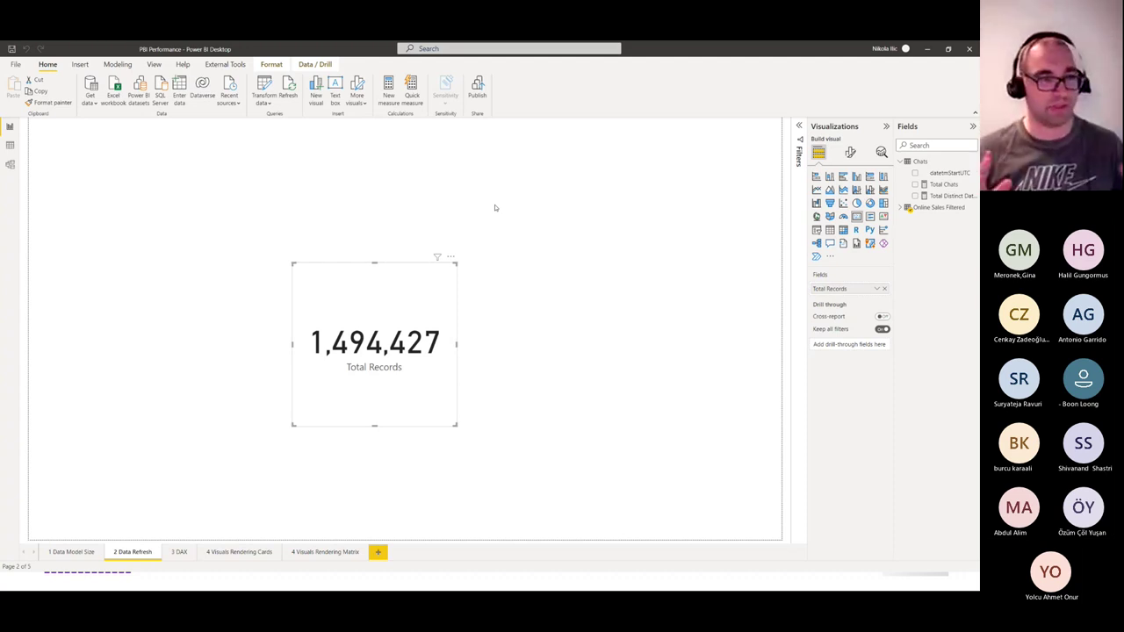
click(263, 87)
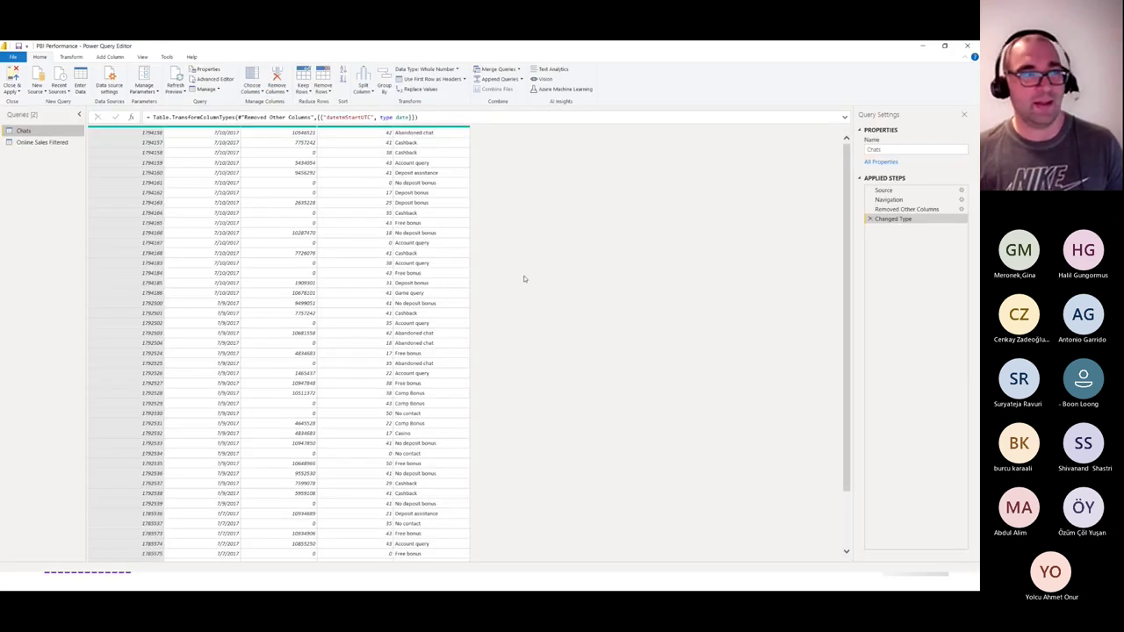
click(50, 143)
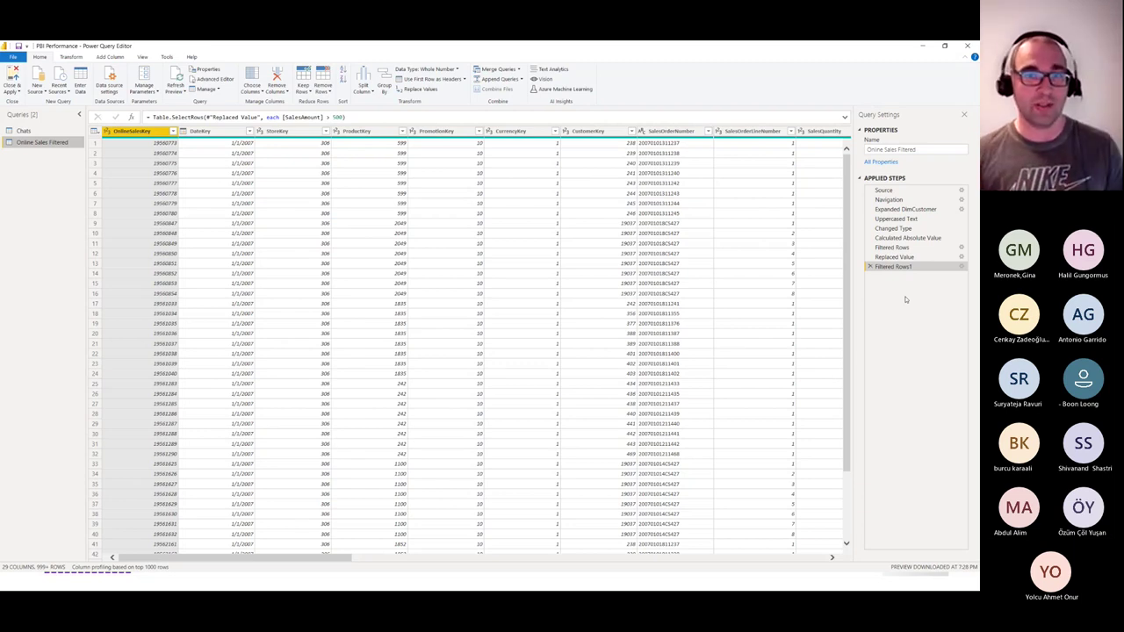
Delete the Changed Type step from the Online Sales Filtered query's applied steps
click(902, 228)
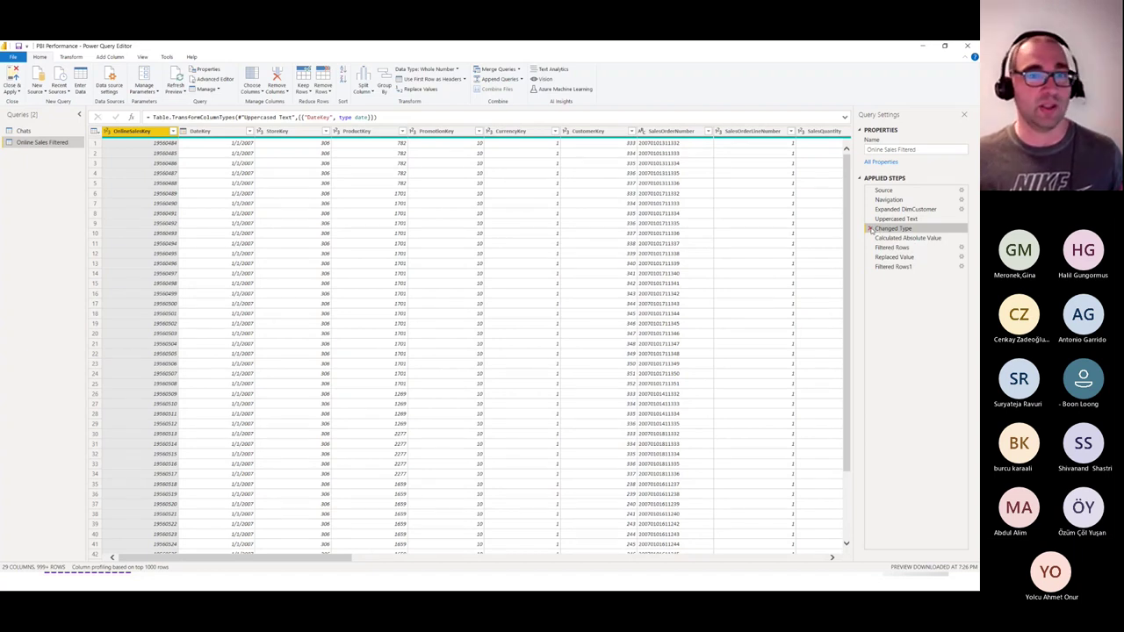
click(870, 228)
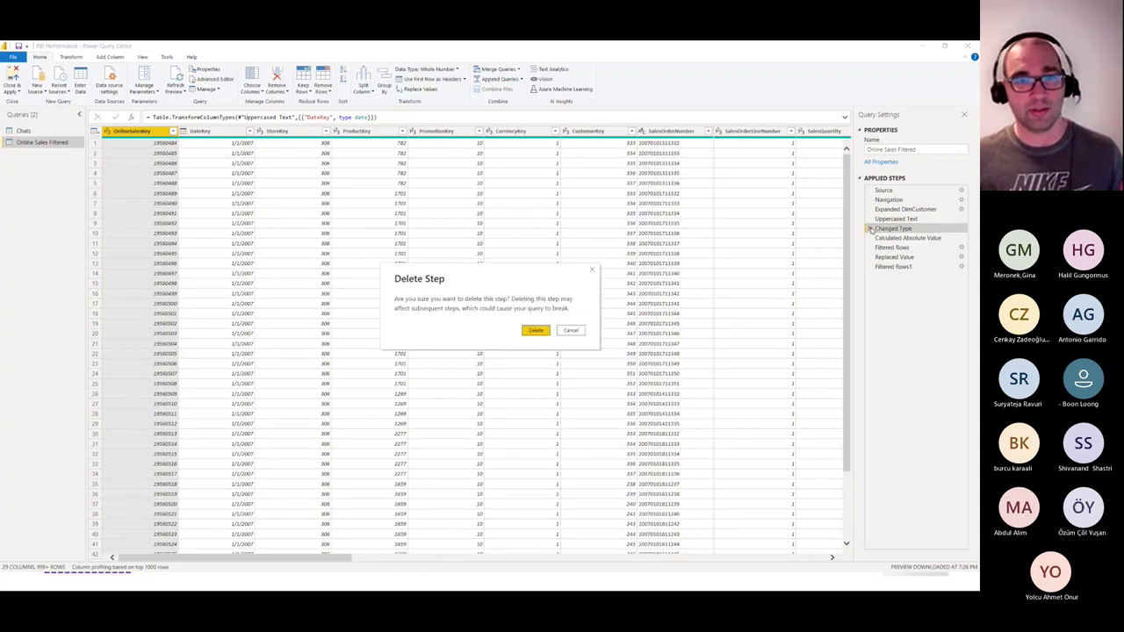
click(537, 331)
Insert a Date Only transformation of the DateKey column directly after the Uppercased Text step
drag(894, 218, 877, 221)
click(229, 132)
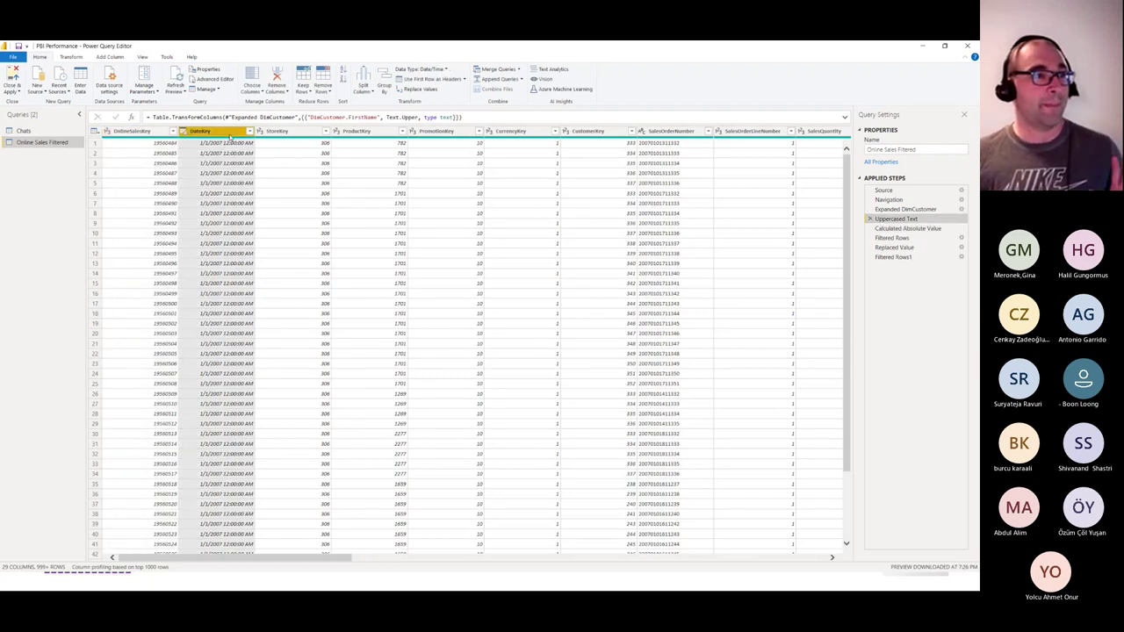
right_click(229, 136)
mouse_move(250, 217)
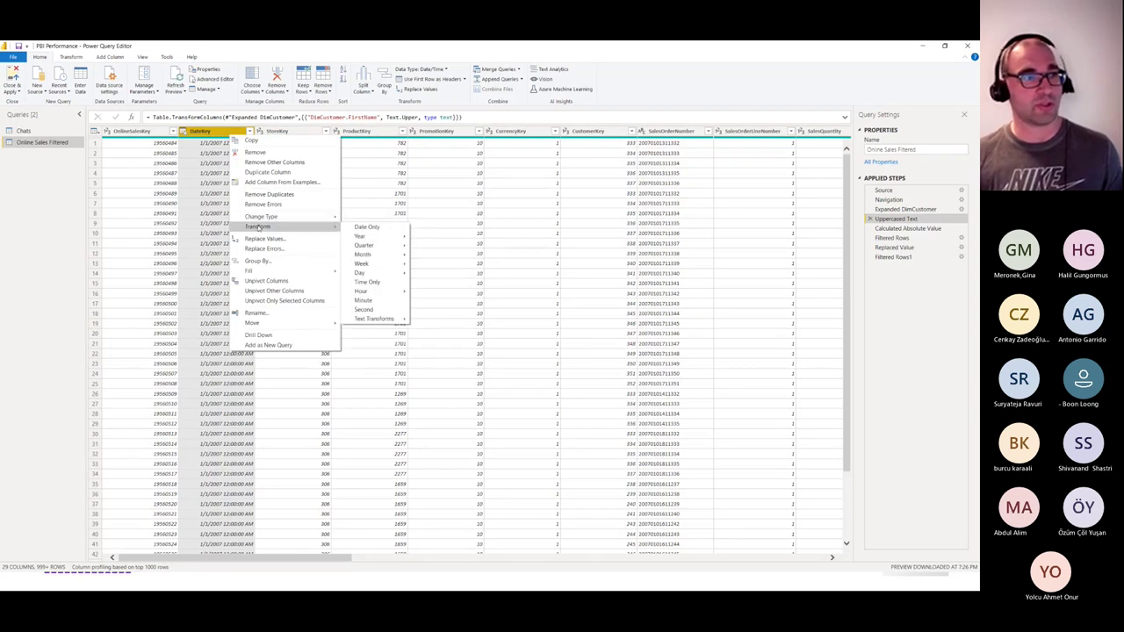
click(365, 228)
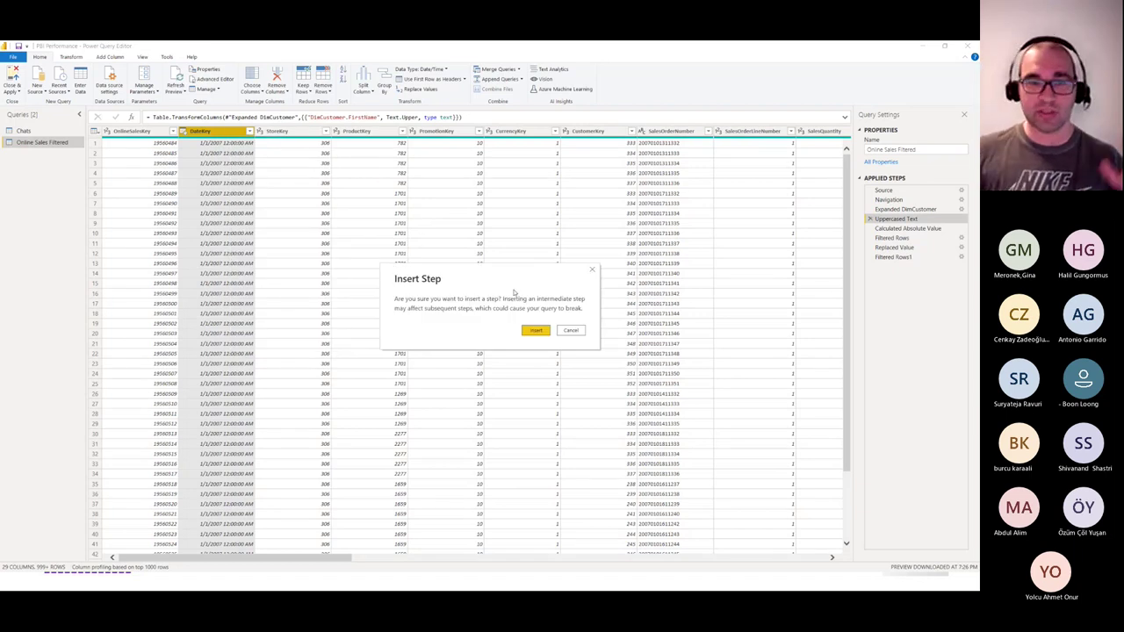
click(537, 330)
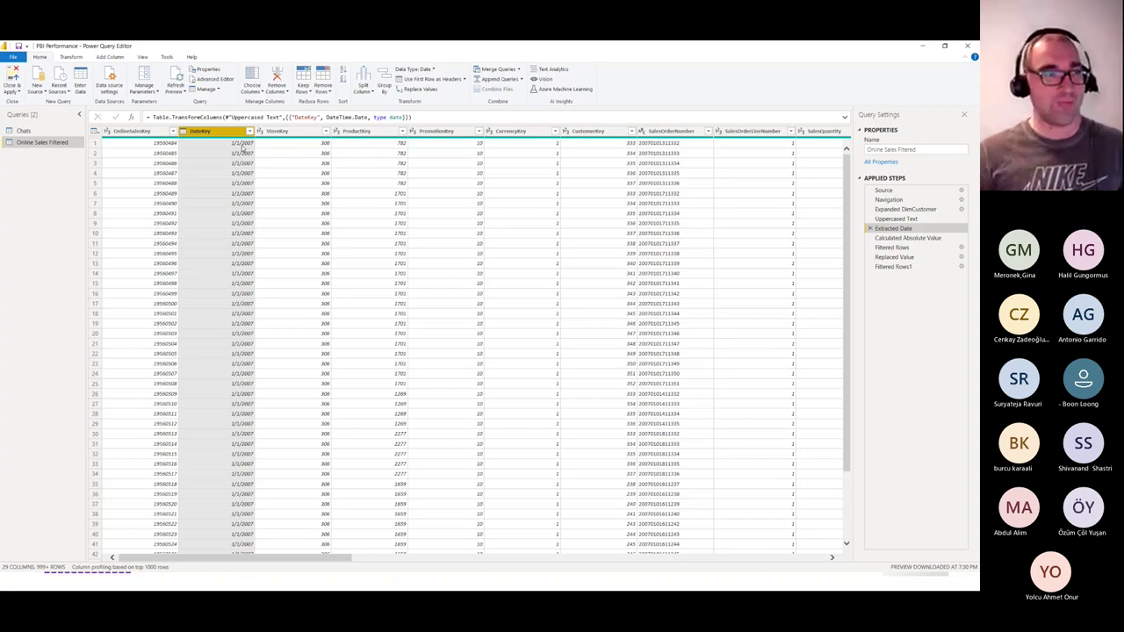
Check whether View Native Query is available for the last applied step, Filtered Rows1
click(903, 267)
right_click(904, 269)
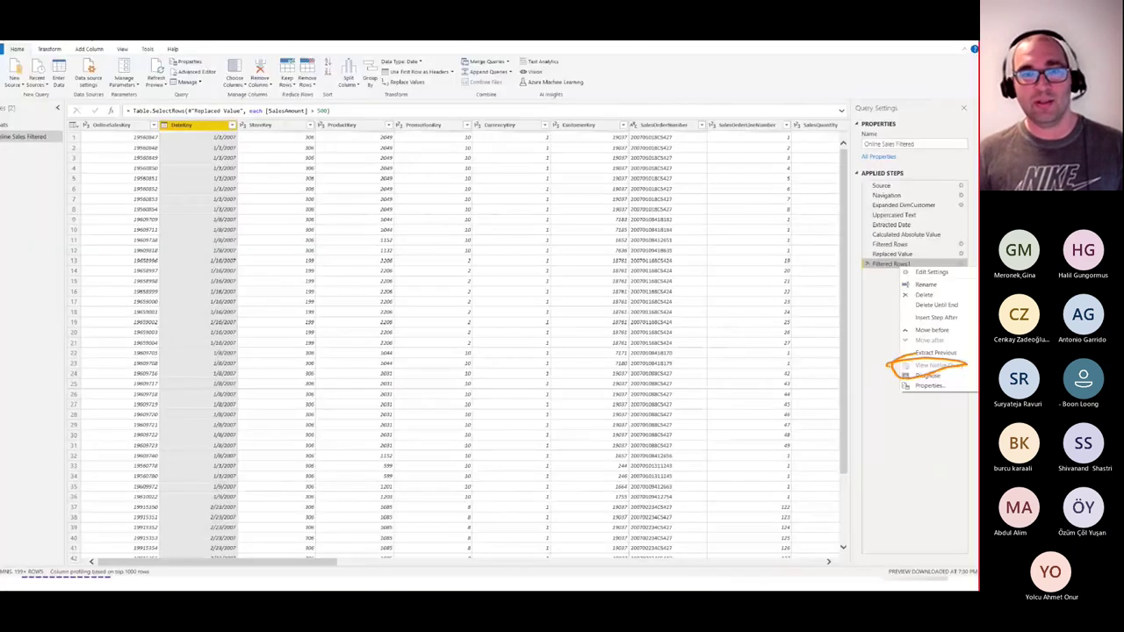
key(Escape)
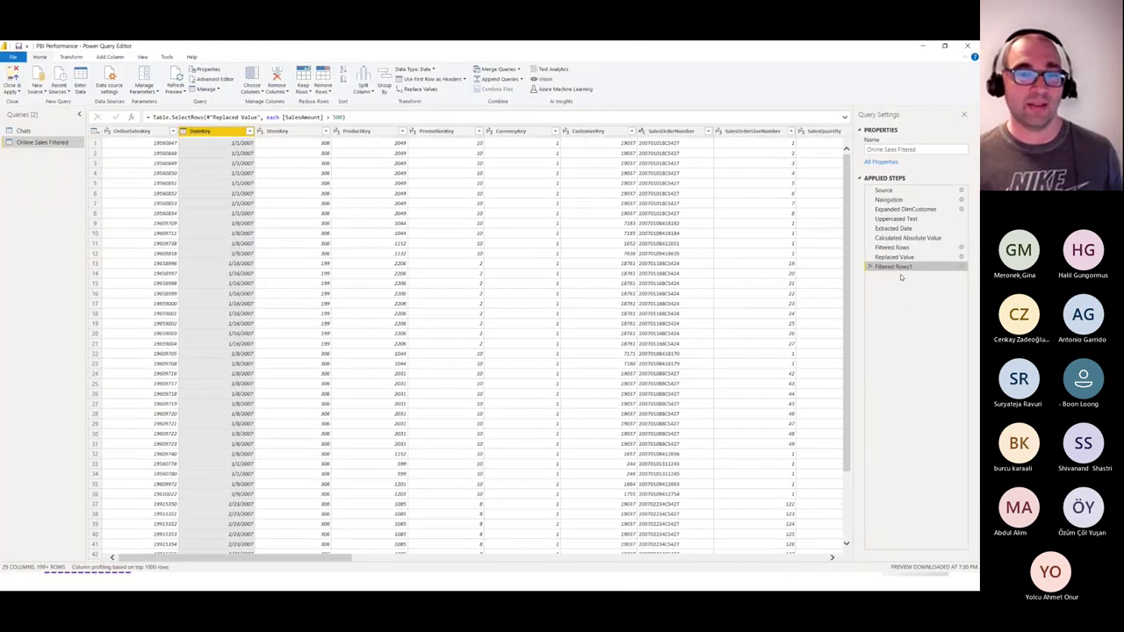
Step back through Replaced Value, Filtered Rows and Calculated Absolute Value, and check native query availability for Extracted Date
click(902, 257)
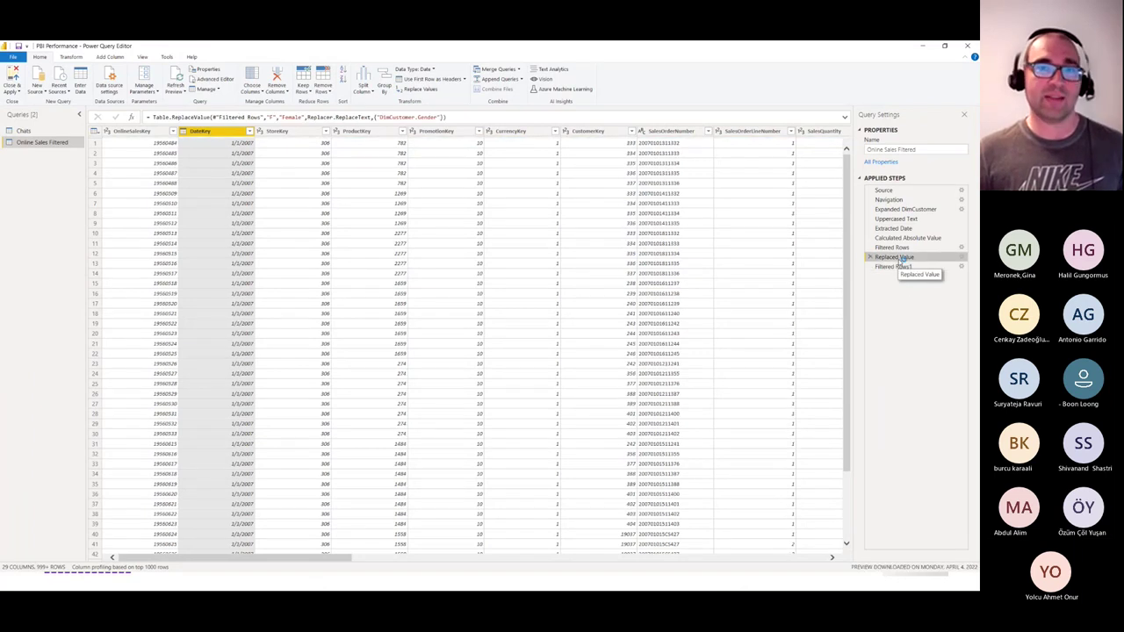
click(901, 248)
click(903, 238)
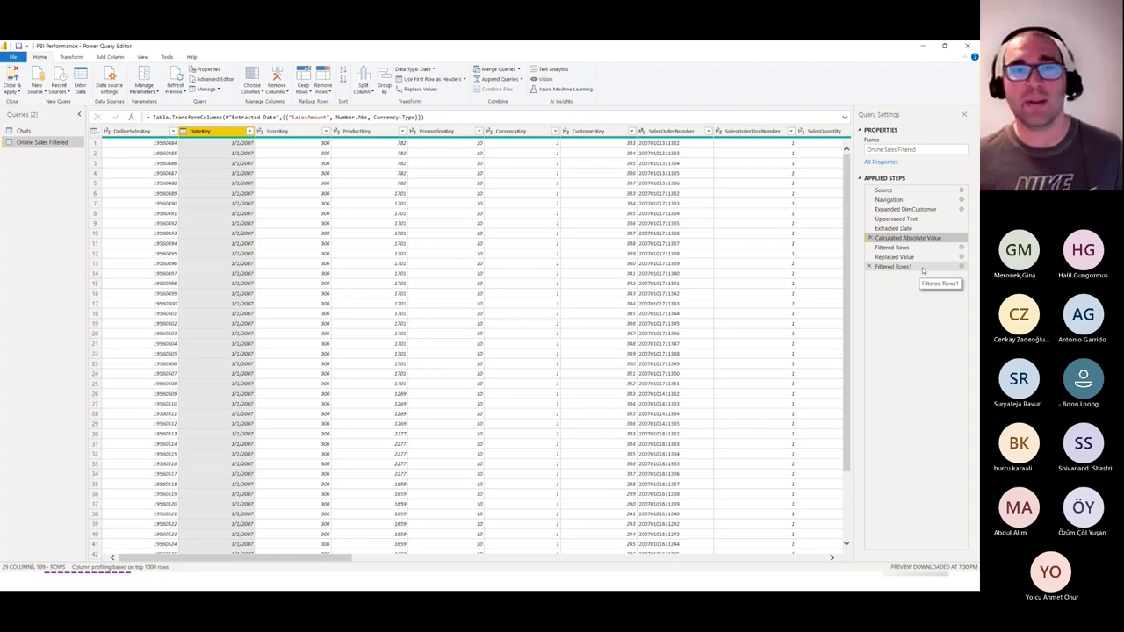
right_click(889, 229)
click(887, 230)
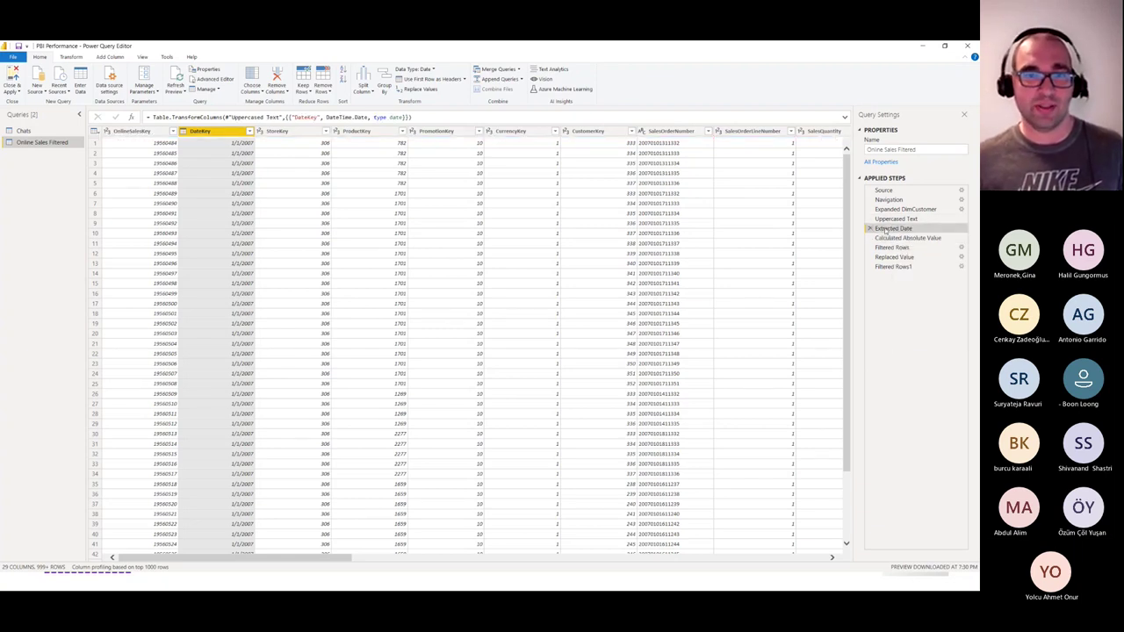
right_click(885, 230)
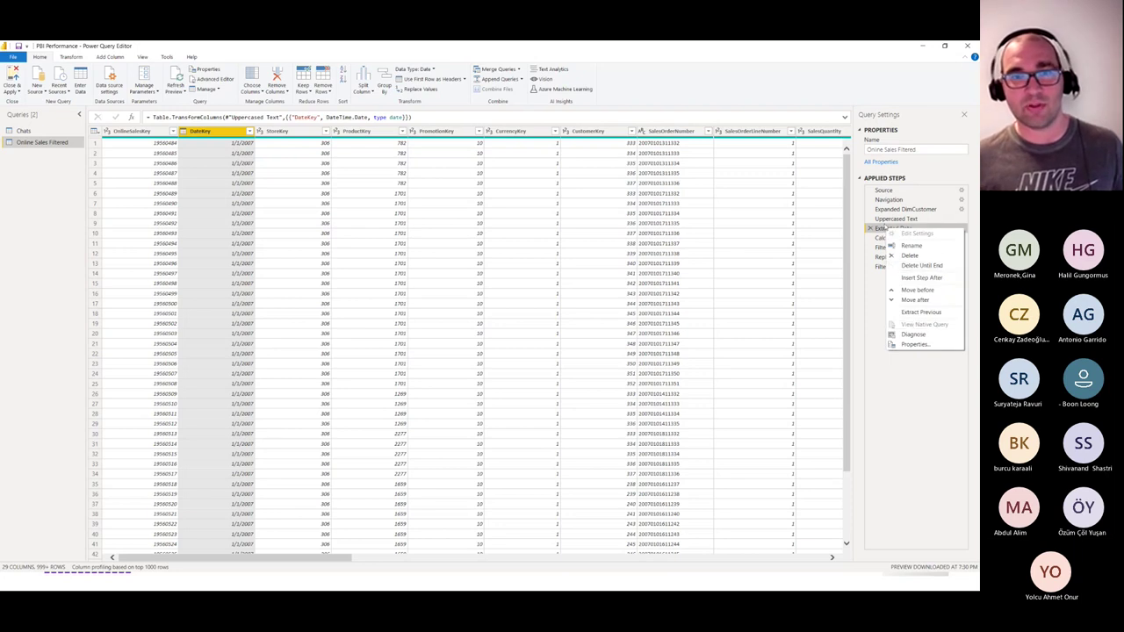
Open the native query of the Uppercased Text step, enlarge its window and mark the upper expression on FirstName
click(889, 219)
right_click(889, 220)
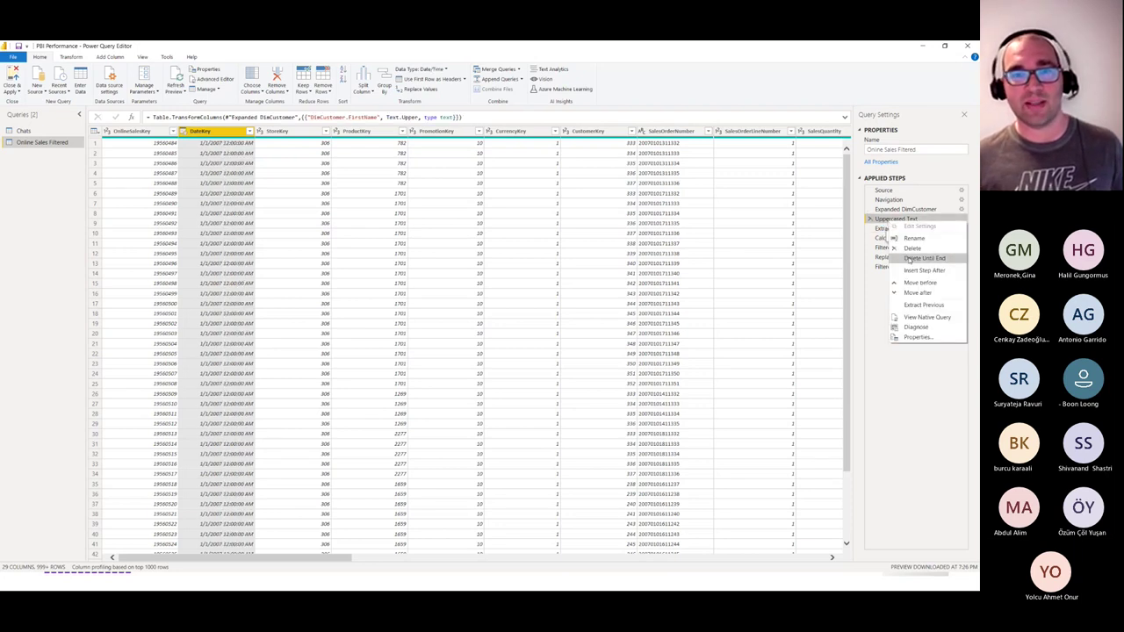
click(913, 317)
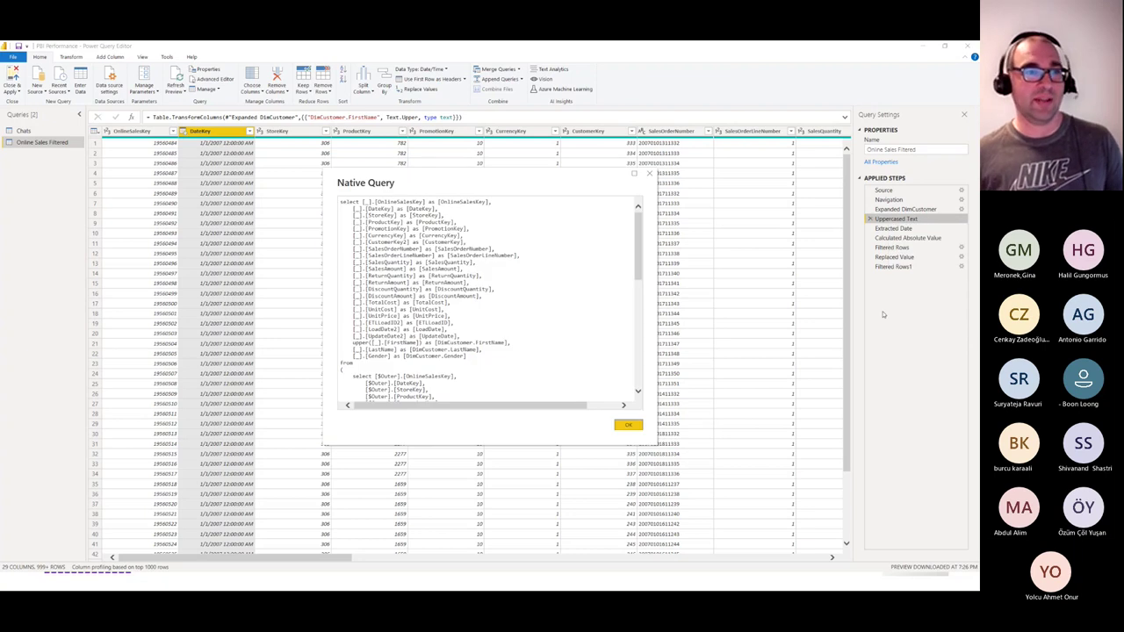
double_click(633, 175)
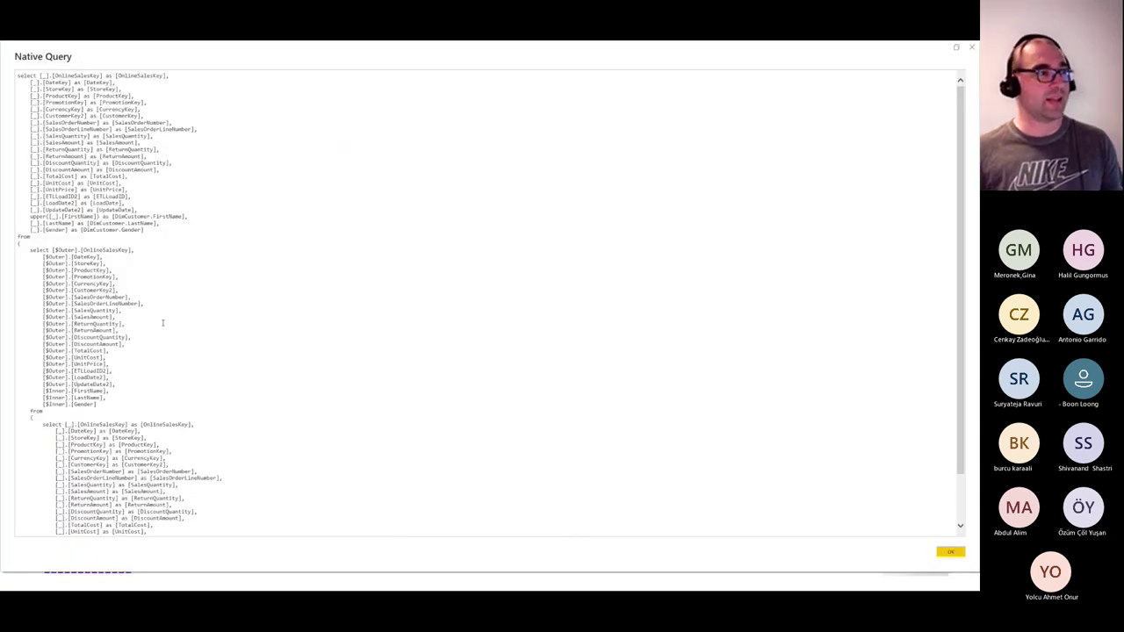
key(ctrl+1)
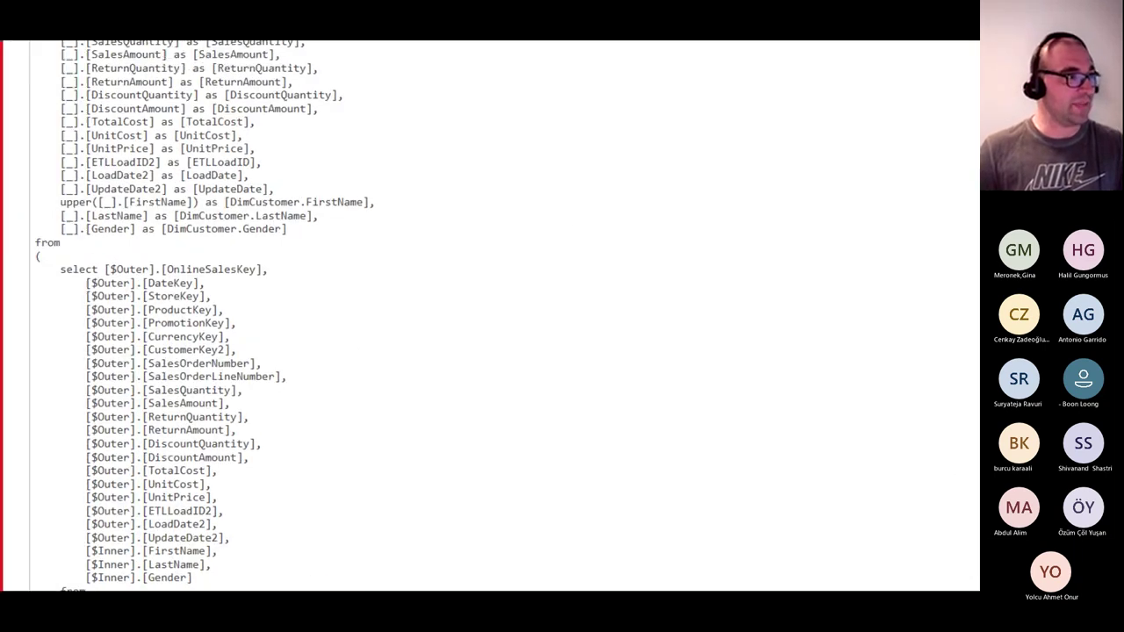
drag(56, 200, 106, 211)
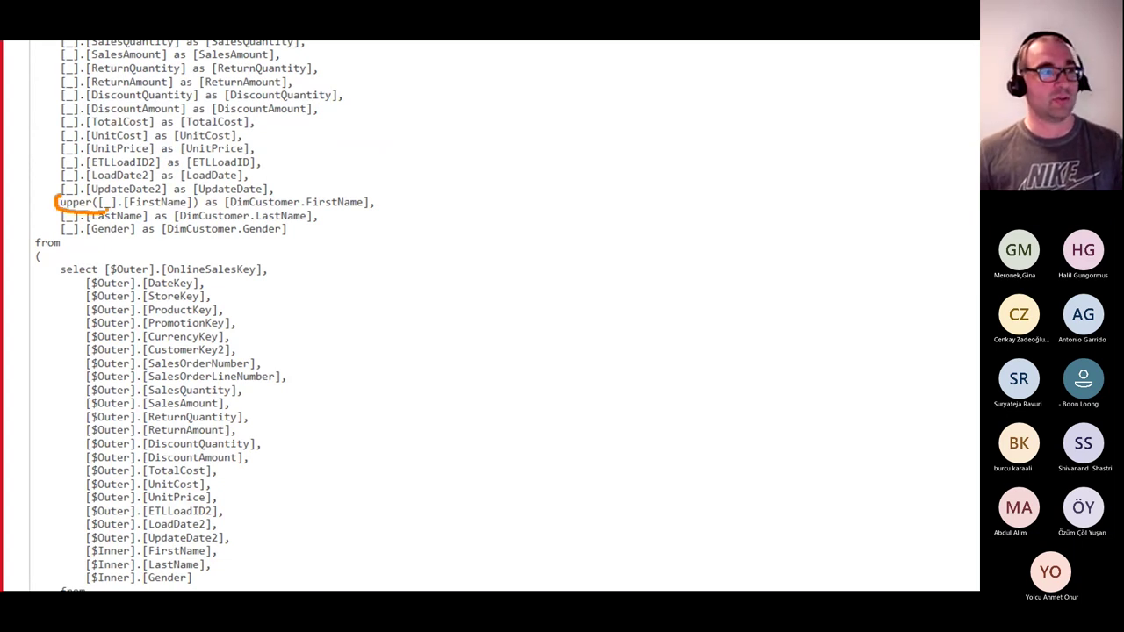
key(Escape)
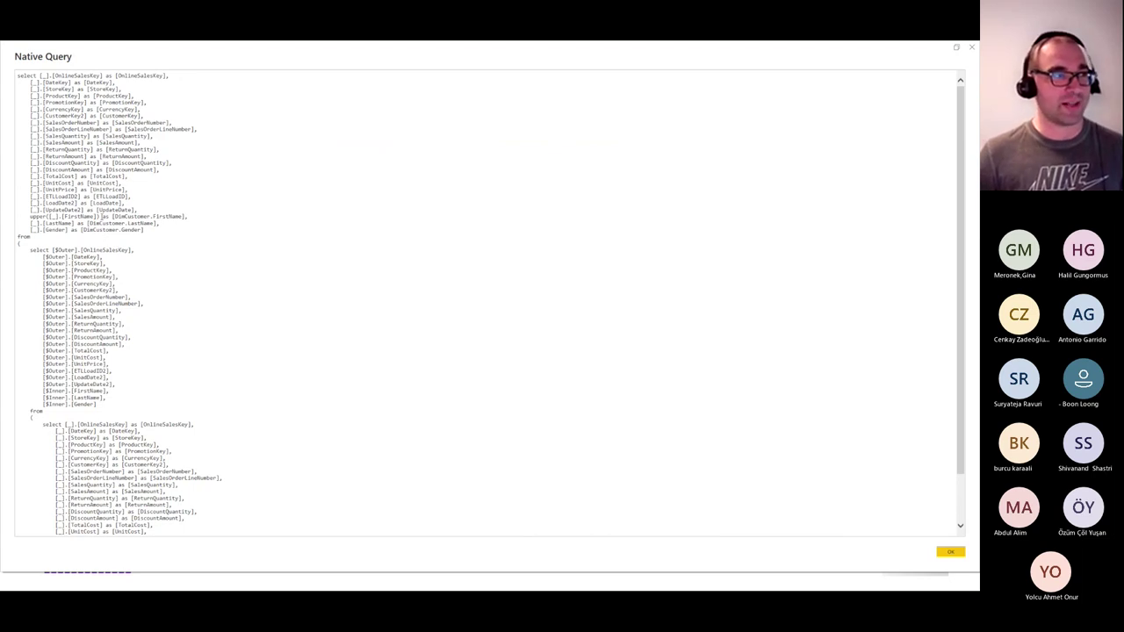
Examine the rest of the Uppercased Text native query down to the DimCustomer join and close its window
scroll(105, 222, down, 3)
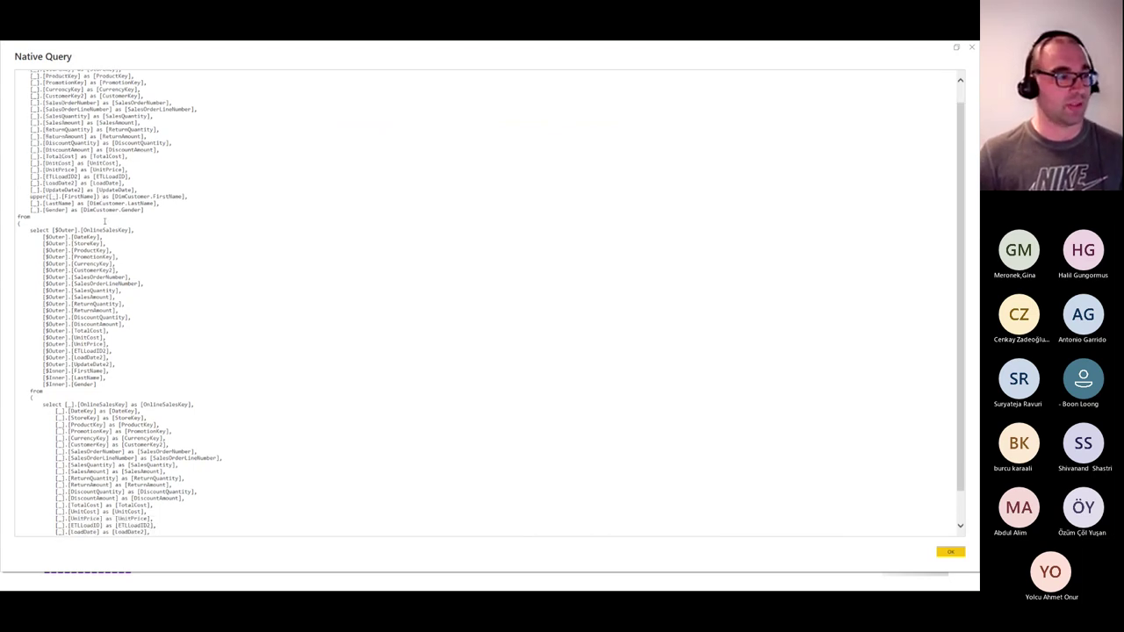
key(ctrl+1)
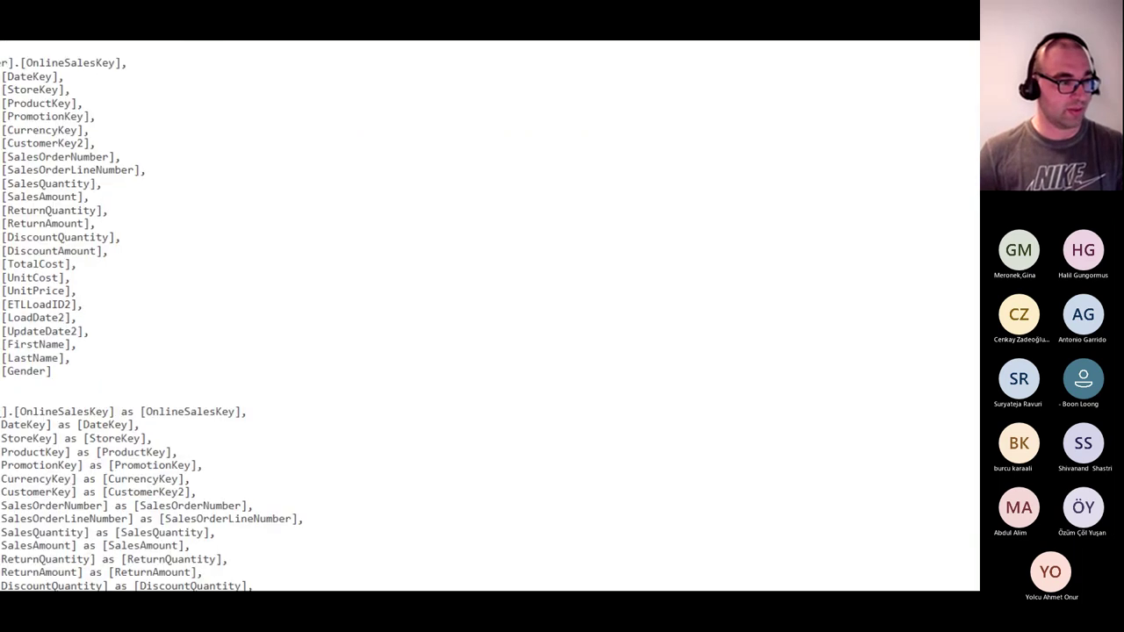
mouse_move(35, 514)
mouse_down()
mouse_move(53, 588)
mouse_move(136, 527)
mouse_move(26, 519)
mouse_up()
key(Escape)
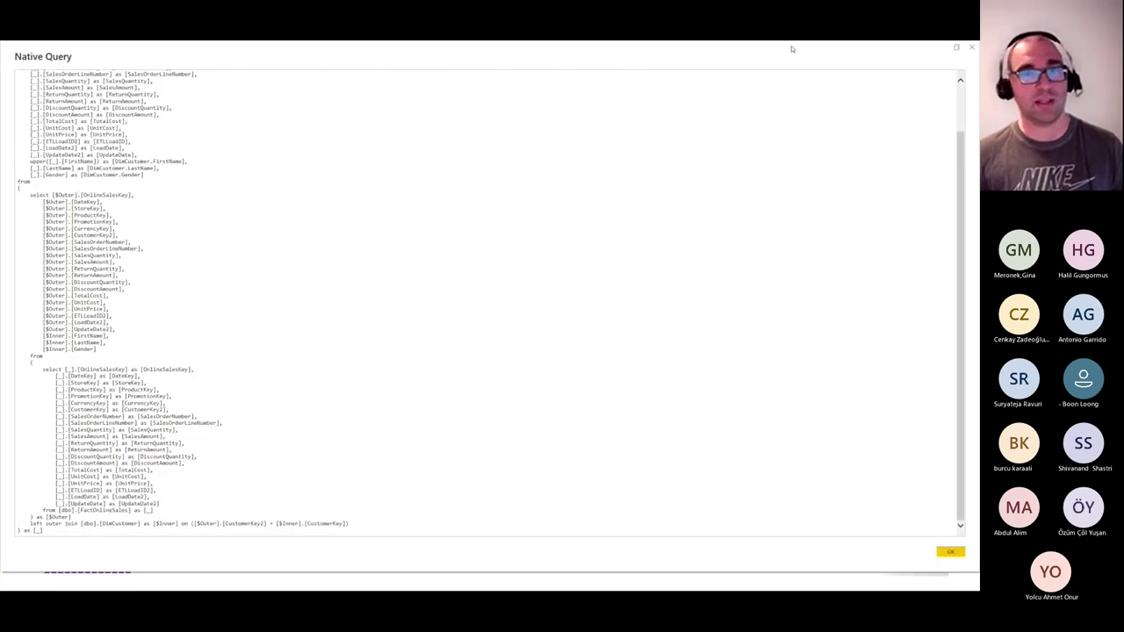
click(948, 553)
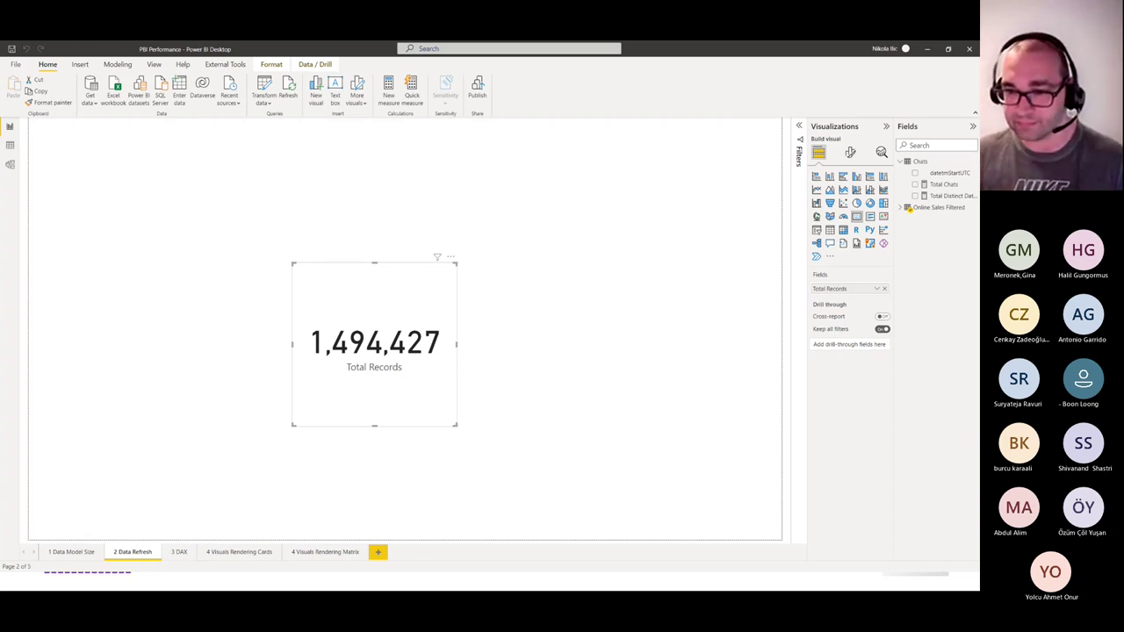
key(alt+Tab)
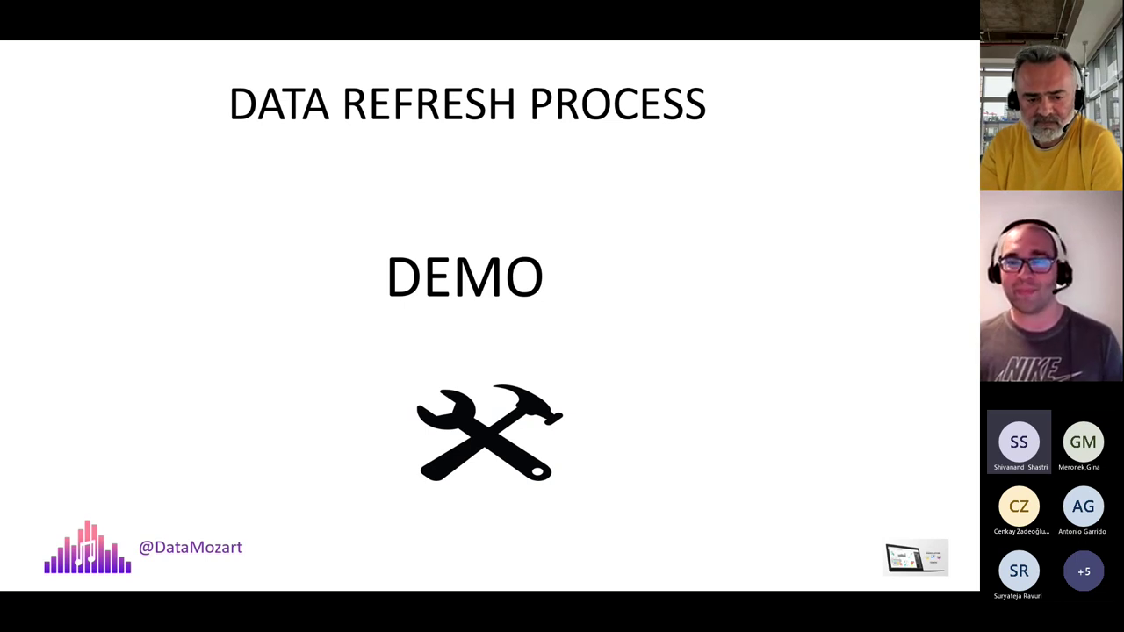
key(alt+Tab)
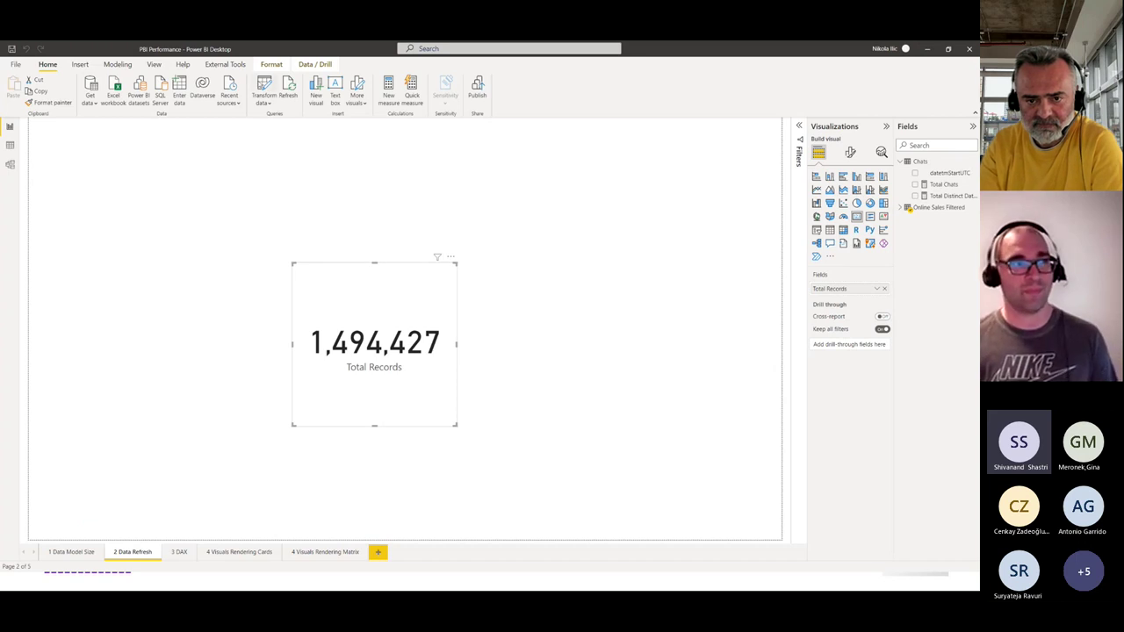
Open Power Query Editor and move the Extracted Date step of the Online Sales Filtered query to the end of the applied steps
click(264, 88)
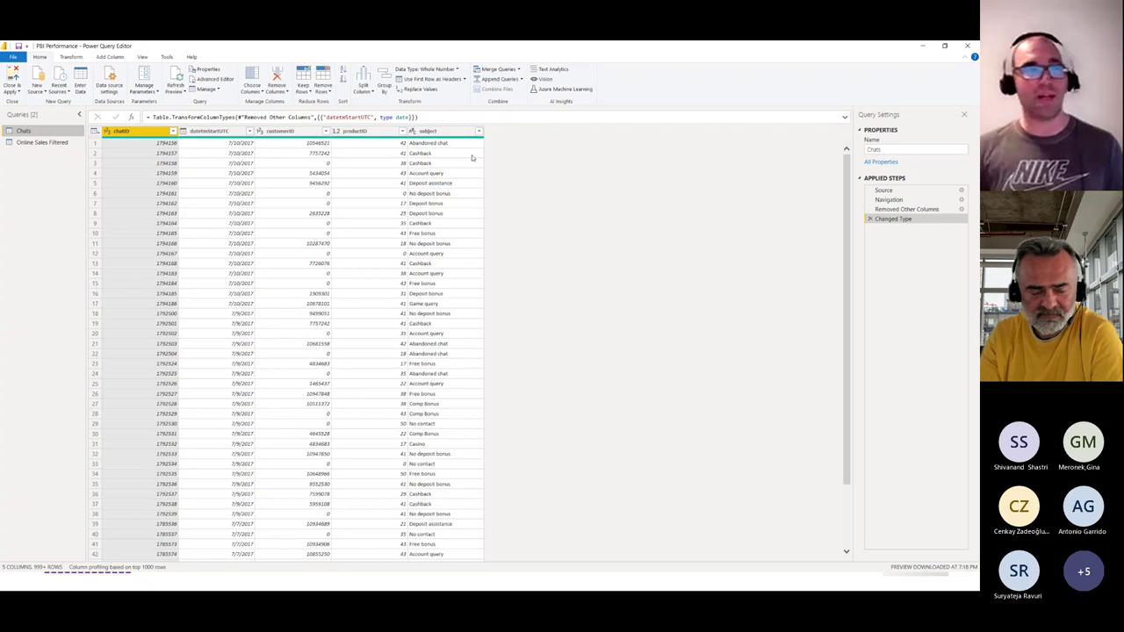
click(44, 142)
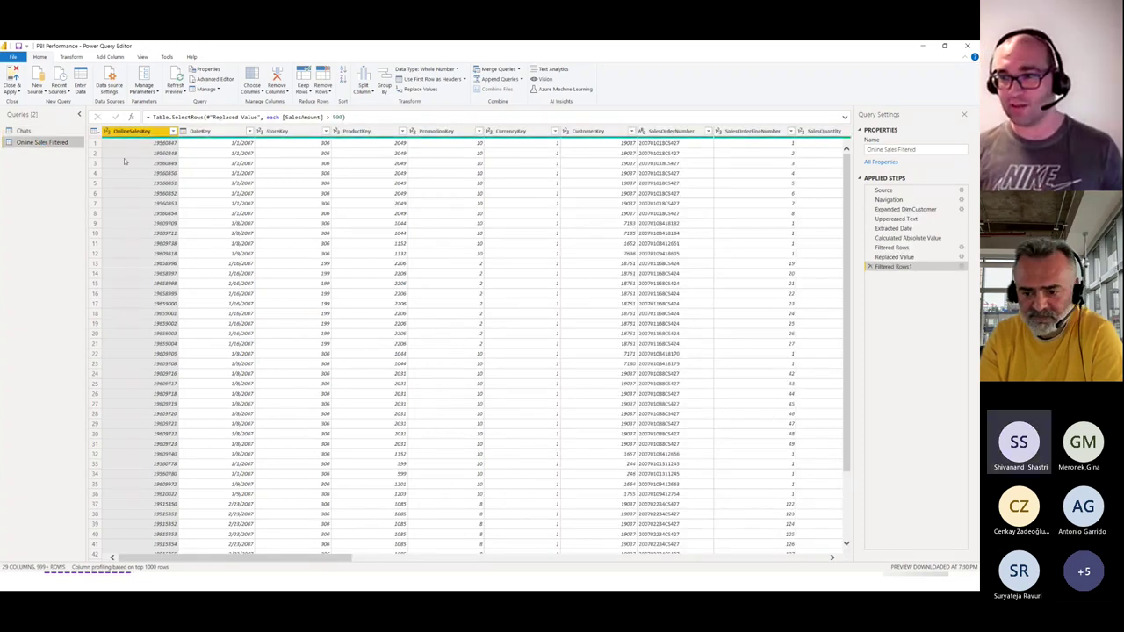
click(887, 228)
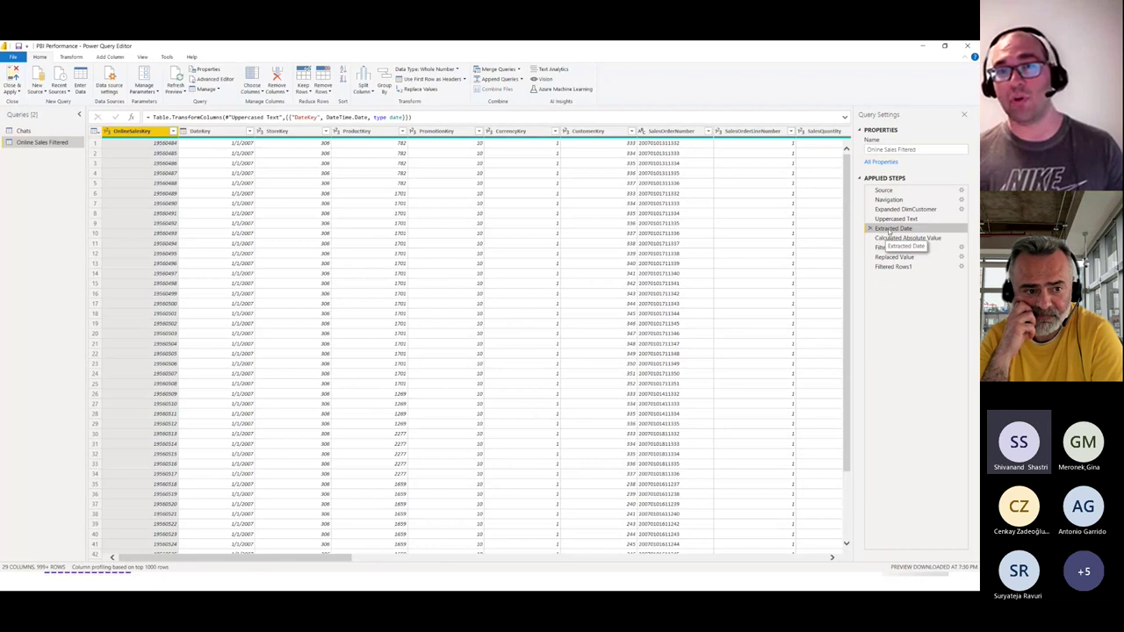
drag(894, 230, 908, 271)
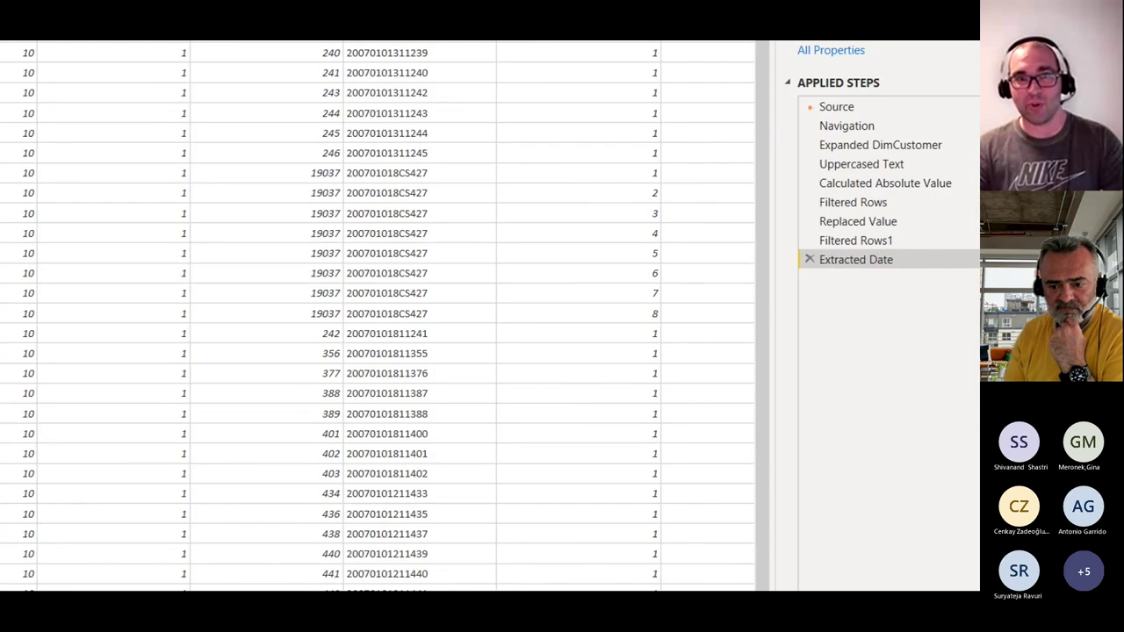
Circle the applied steps list, mark its top-down order with an arrow, and clear the markings
mouse_move(808, 109)
mouse_down()
mouse_move(913, 251)
mouse_move(906, 316)
mouse_move(825, 304)
mouse_move(821, 332)
mouse_move(885, 316)
mouse_up()
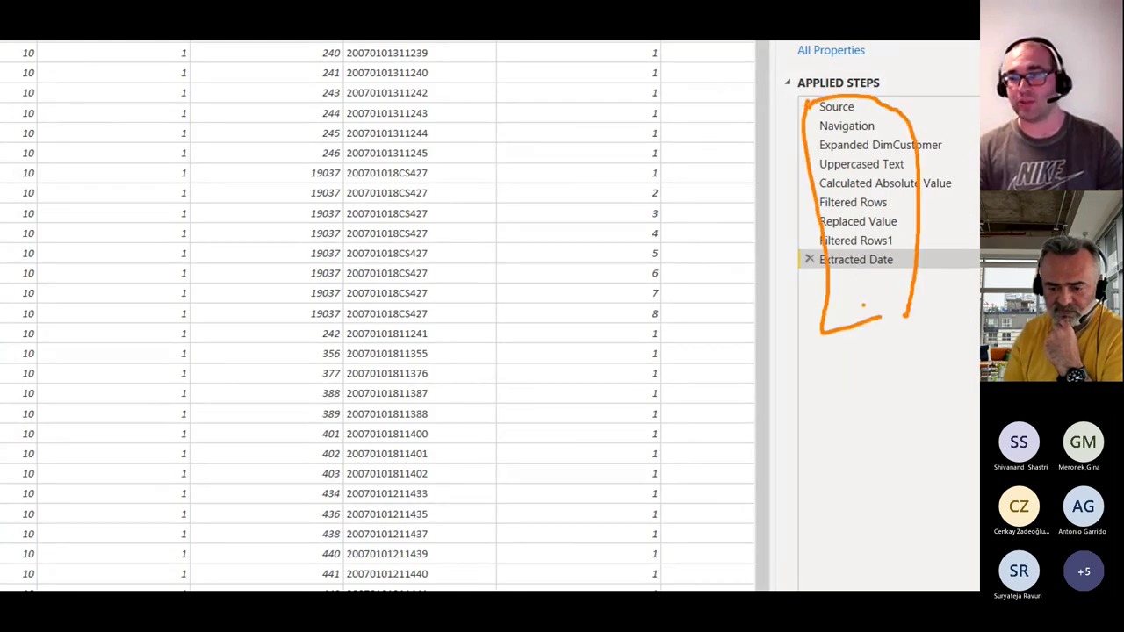
drag(795, 88, 937, 98)
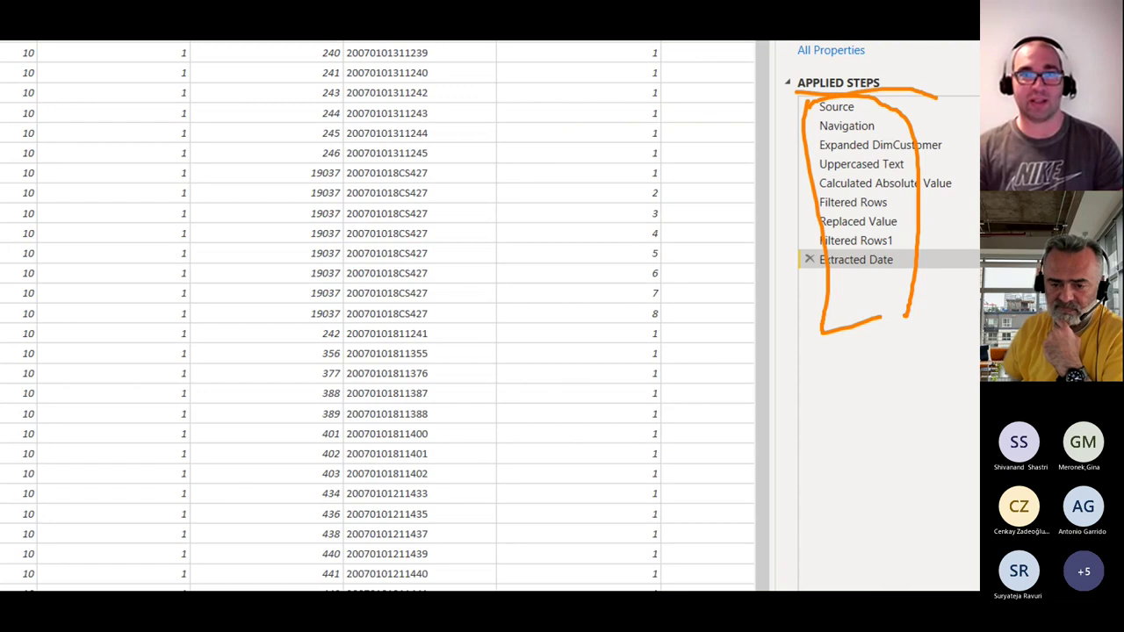
mouse_move(792, 100)
mouse_down()
mouse_move(797, 207)
mouse_move(822, 304)
mouse_up()
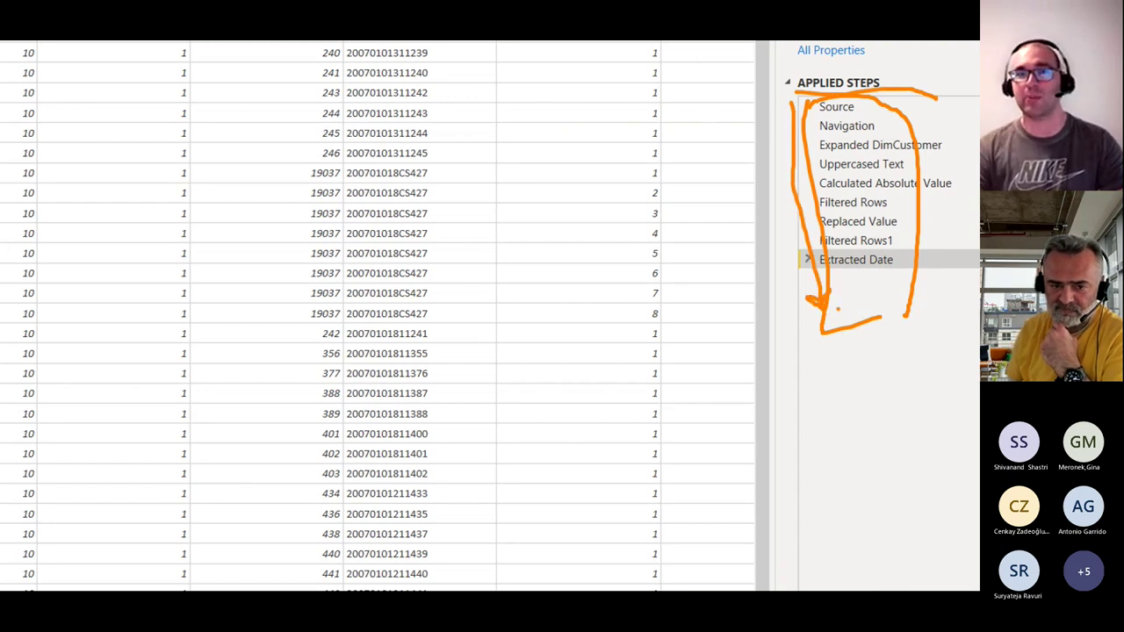
key(Escape)
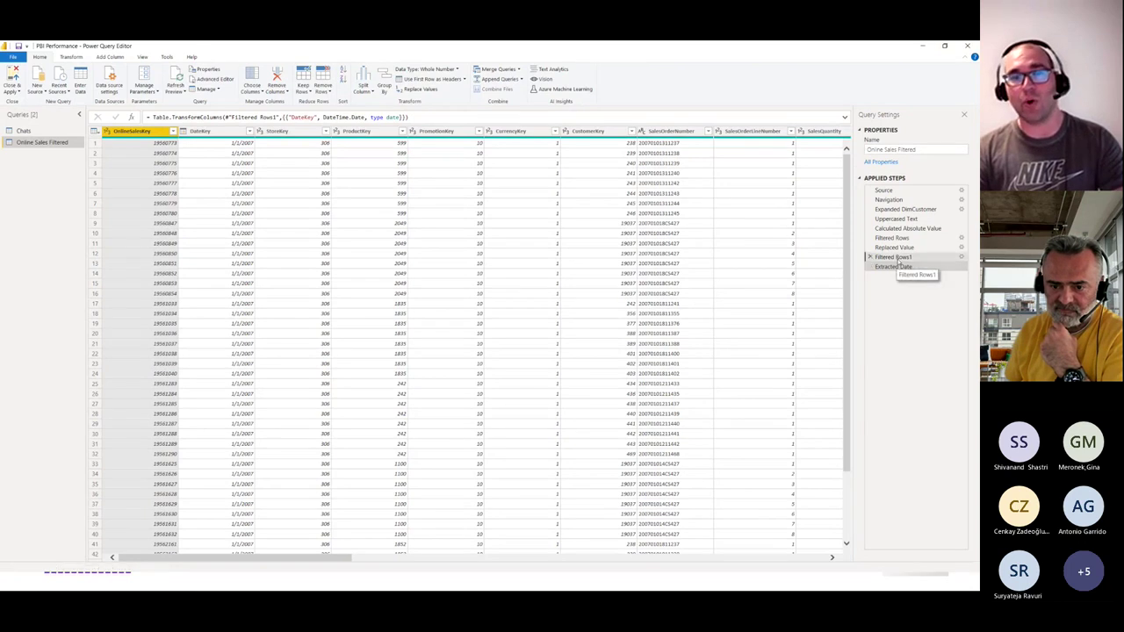
Examine the native query of the Filtered Rows1 step down to its final where clause in an enlarged window and close it
right_click(899, 263)
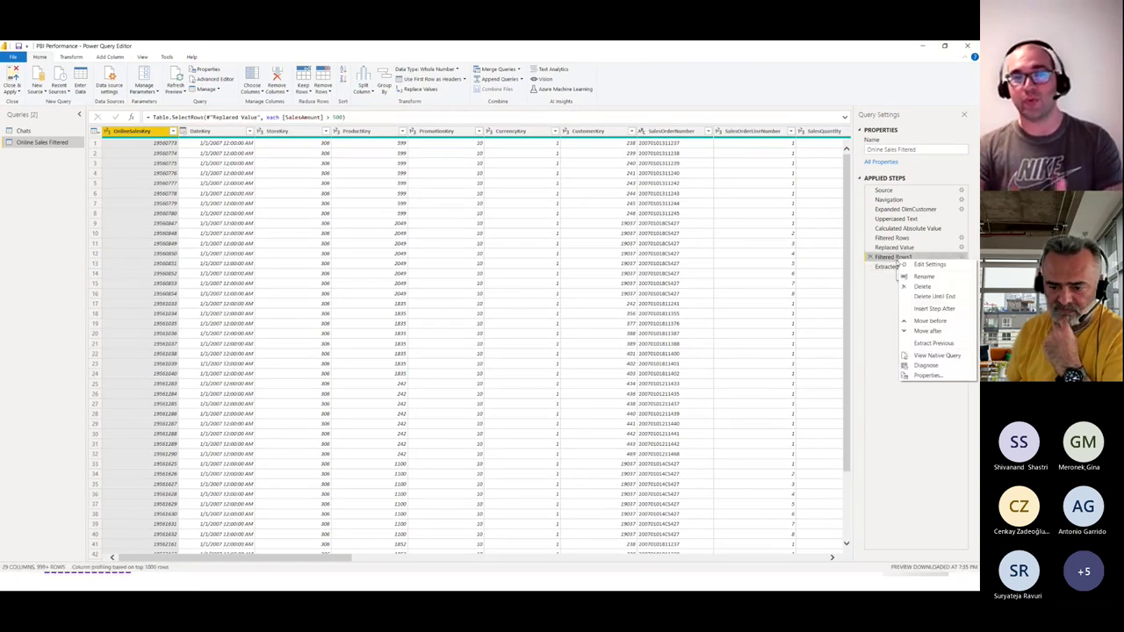
click(928, 355)
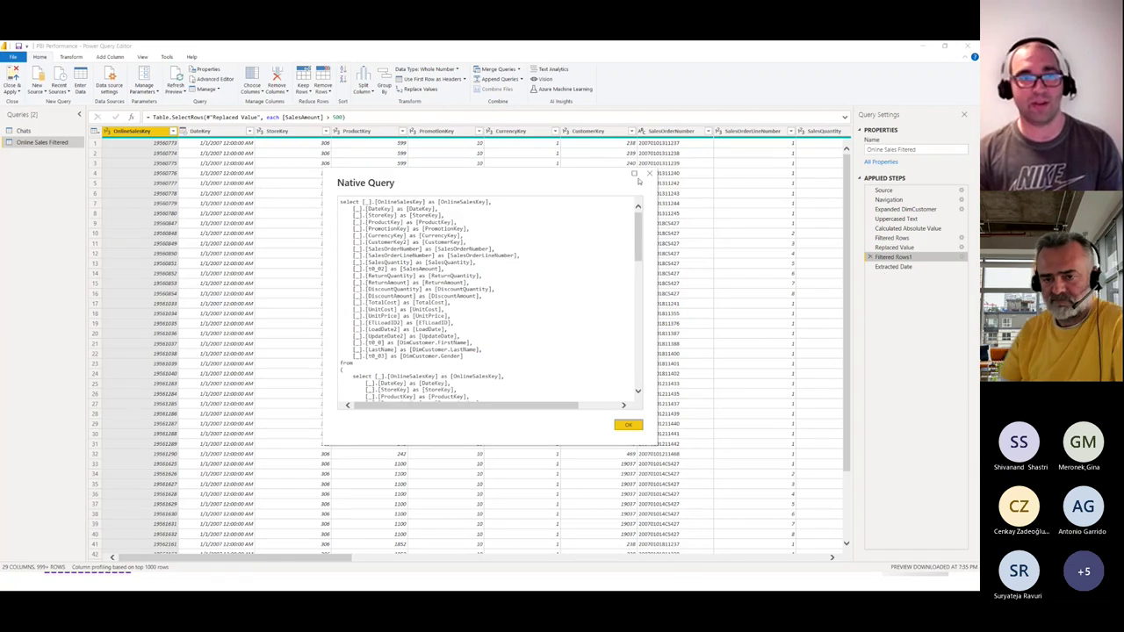
click(634, 173)
scroll(474, 333, down, 10)
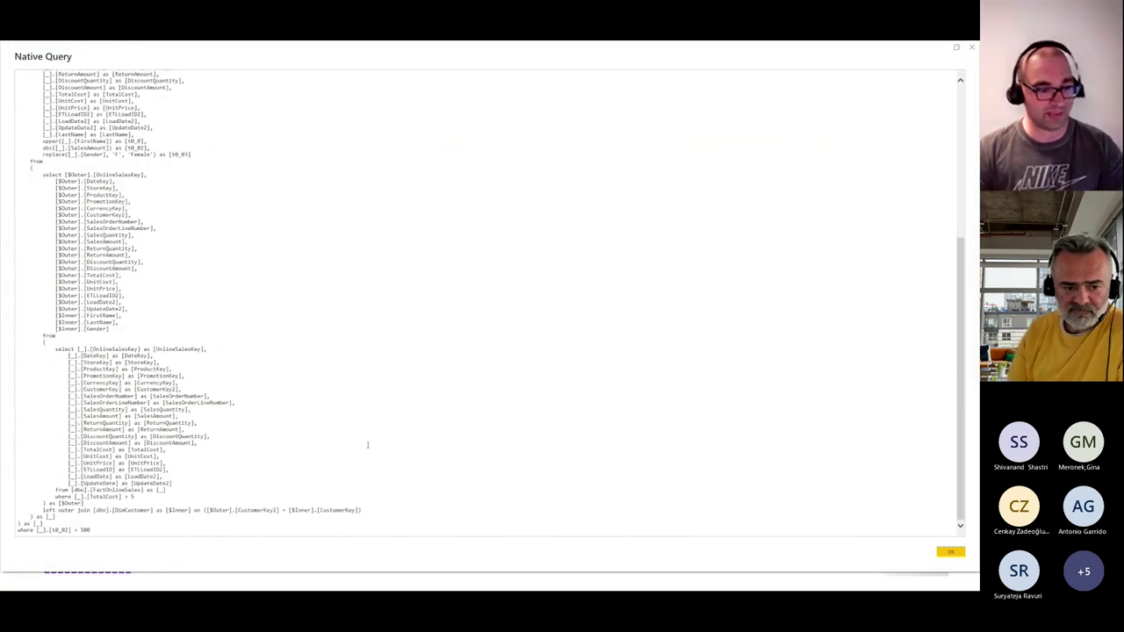
mouse_move(38, 514)
mouse_down()
mouse_move(102, 512)
mouse_move(150, 570)
mouse_move(97, 549)
mouse_up()
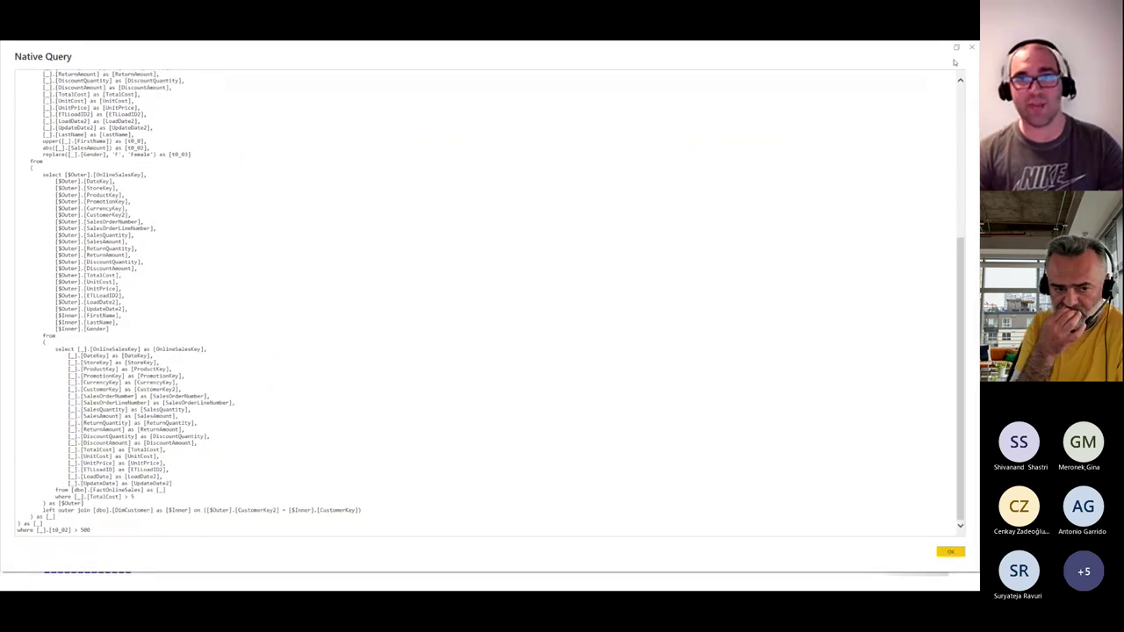
click(946, 554)
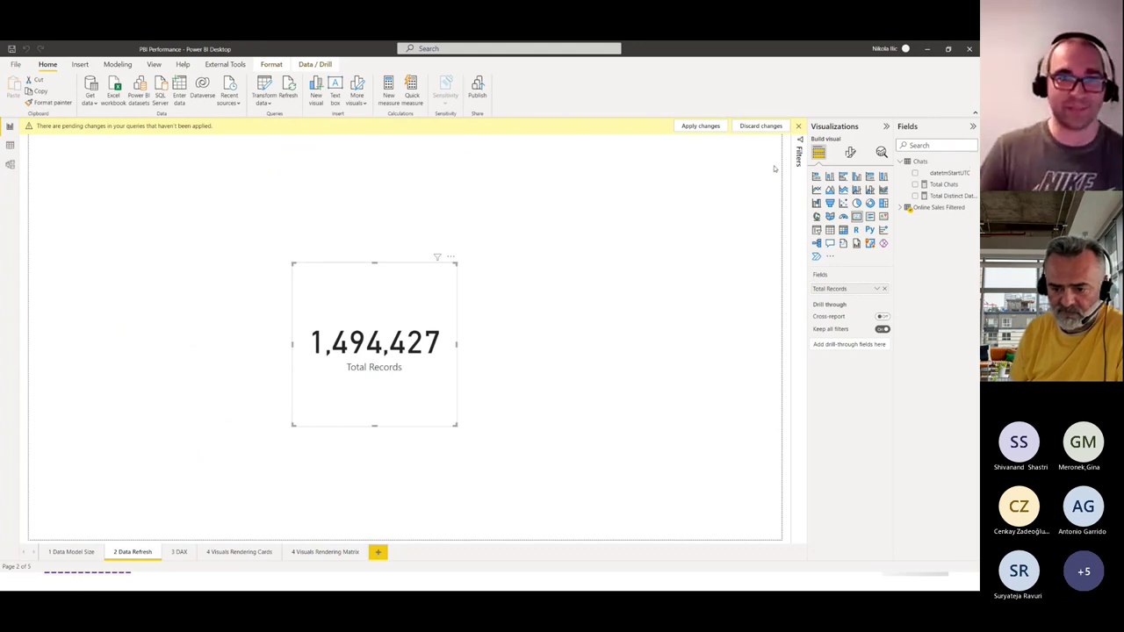
Discard the pending changes to the Online Sales Filtered query and switch to the slide presentation
click(776, 128)
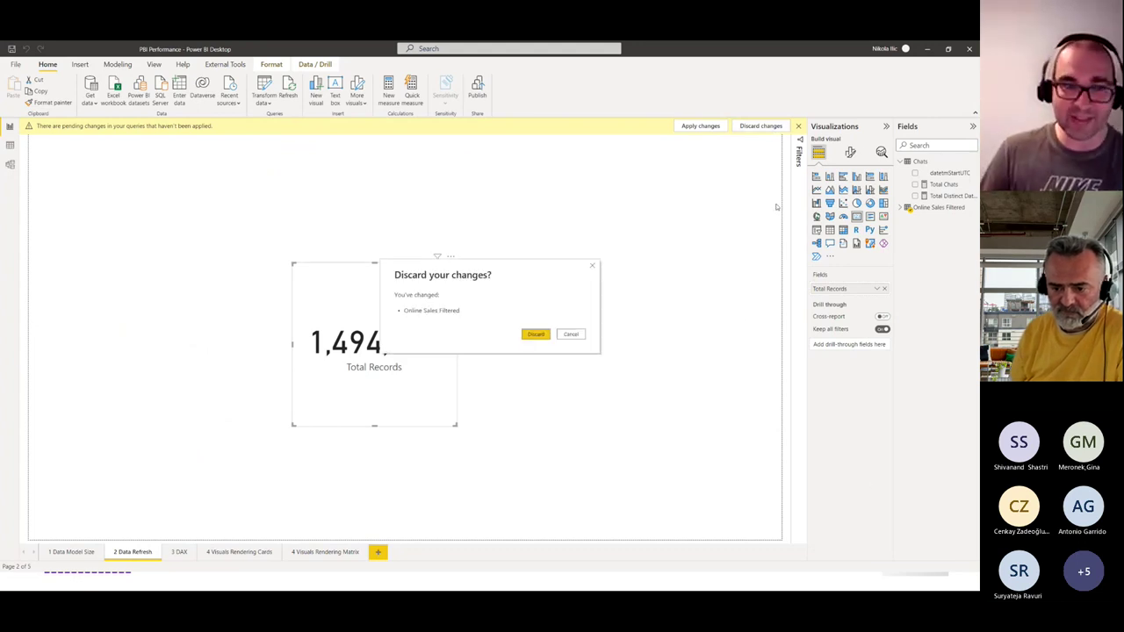
click(531, 334)
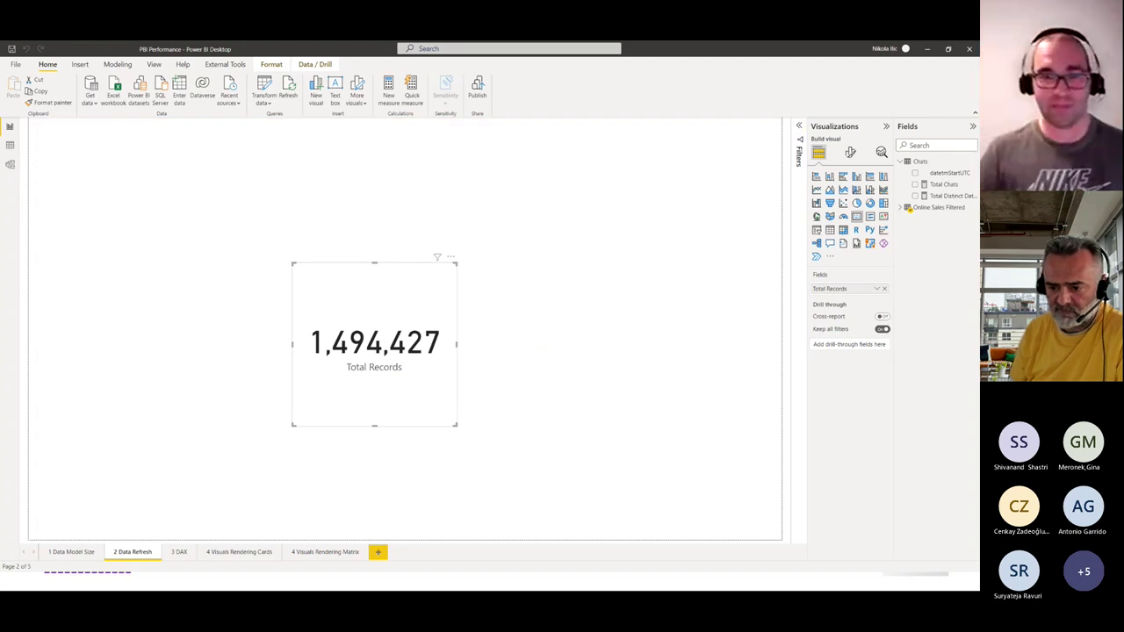
key(alt+Tab)
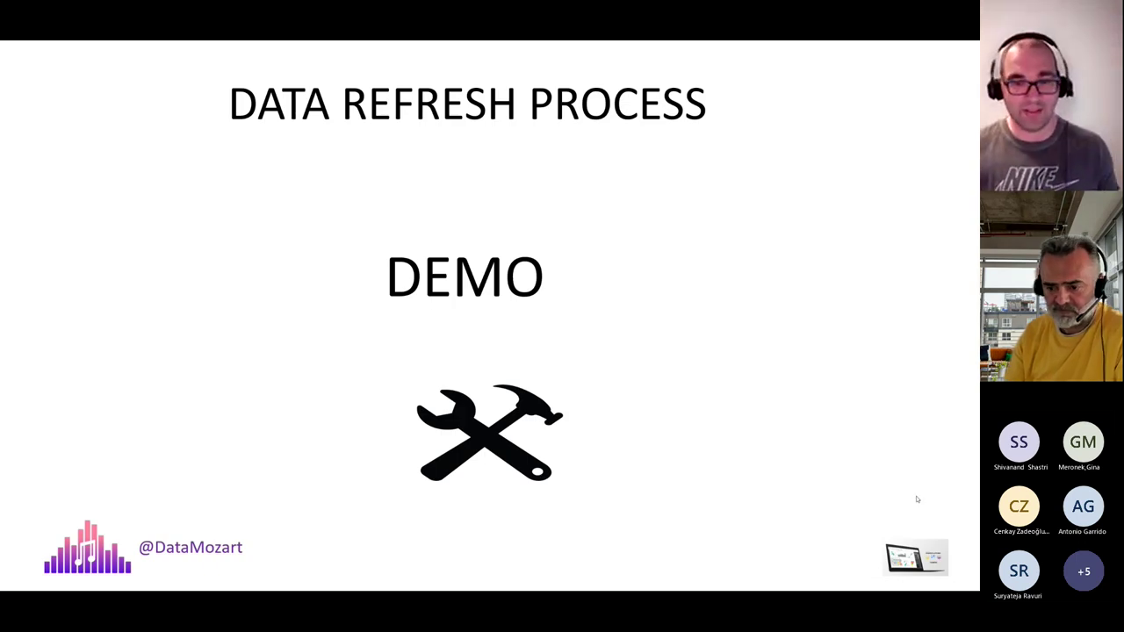
click(784, 355)
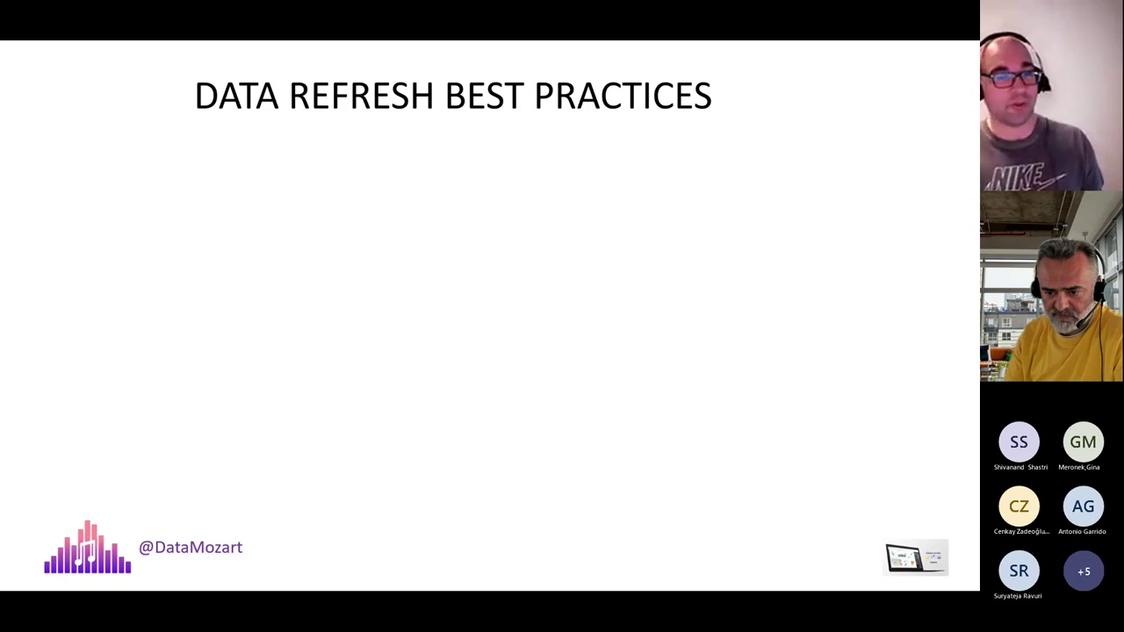
click(414, 269)
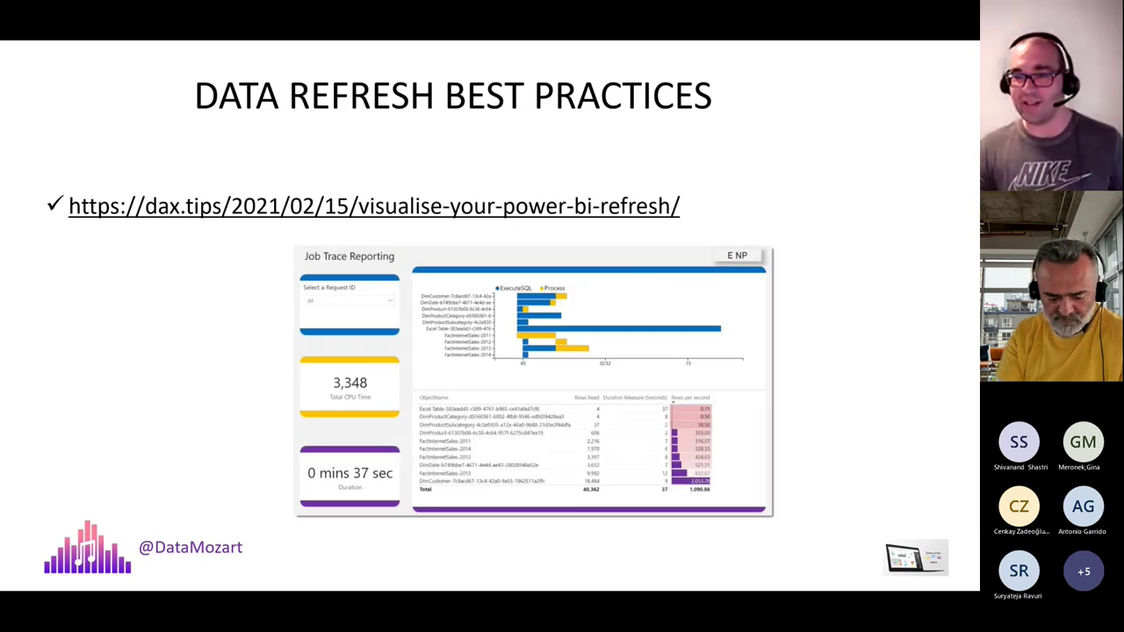
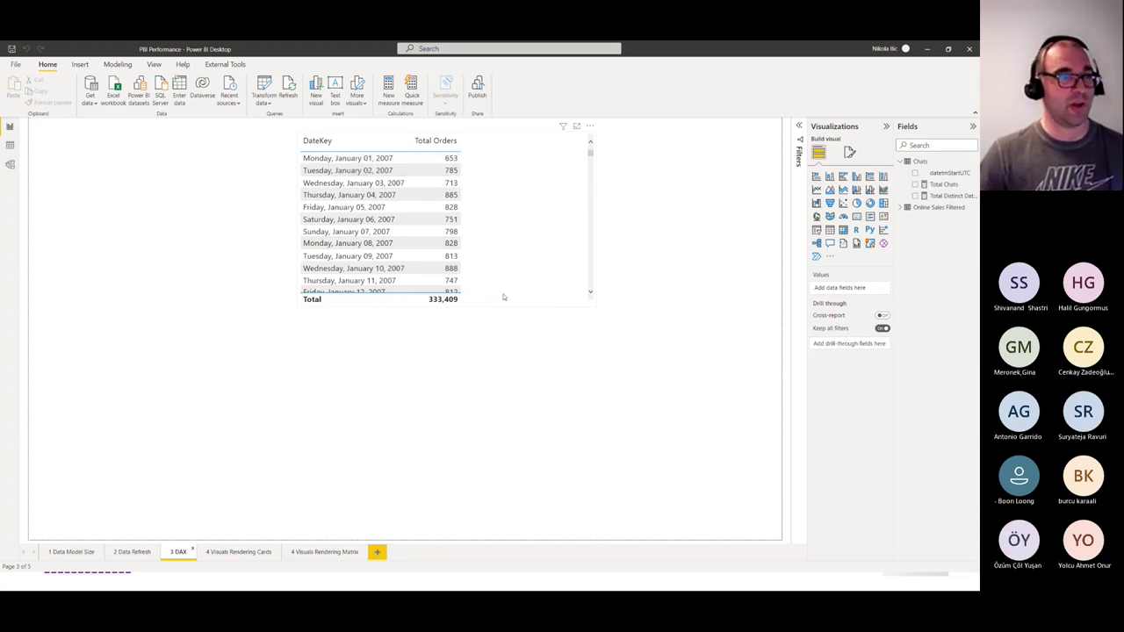
Extend the DateKey and Total Orders table visual downwards on the 3 DAX report page
click(501, 300)
drag(445, 306, 425, 475)
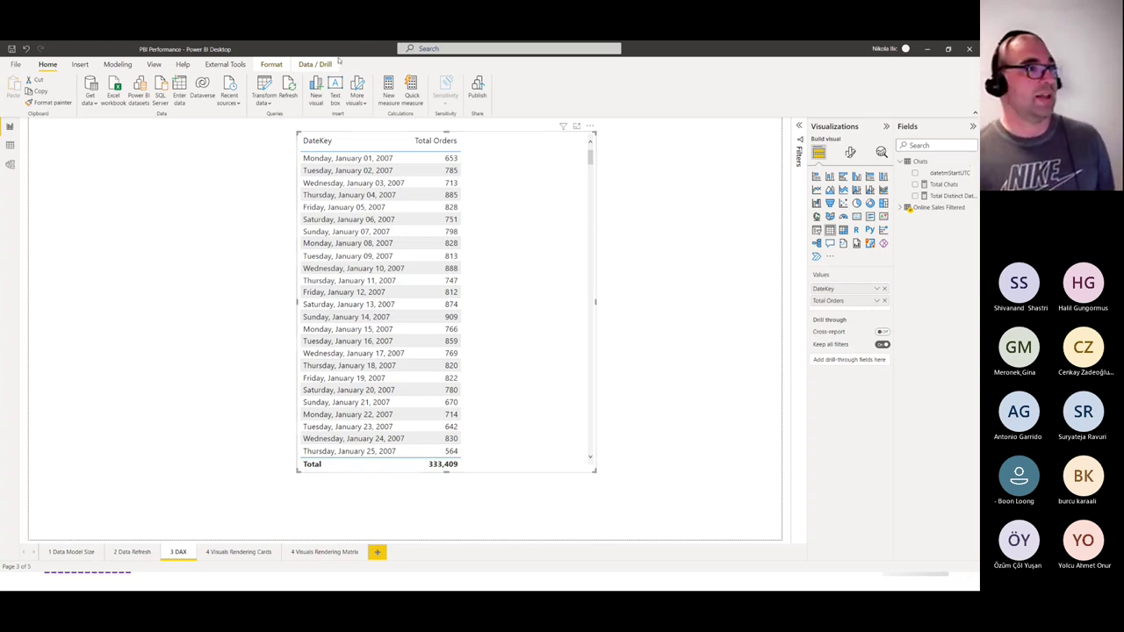
Launch DAX Studio on the PBI Performance model with Server Timings enabled and enlarge the output pane
click(224, 64)
click(13, 88)
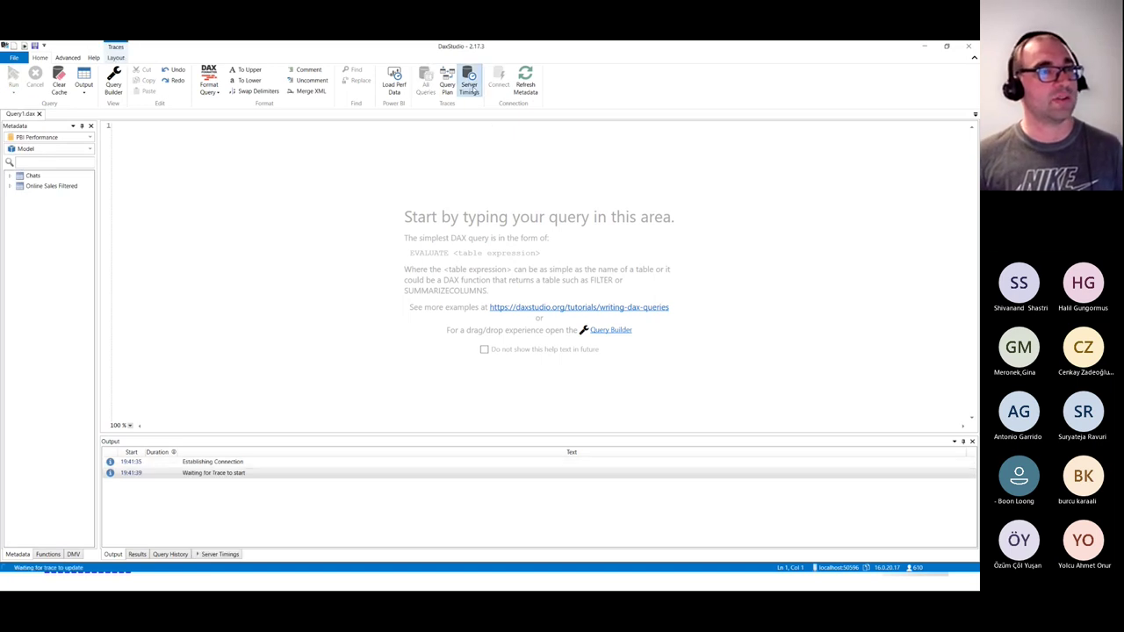
drag(514, 432, 523, 242)
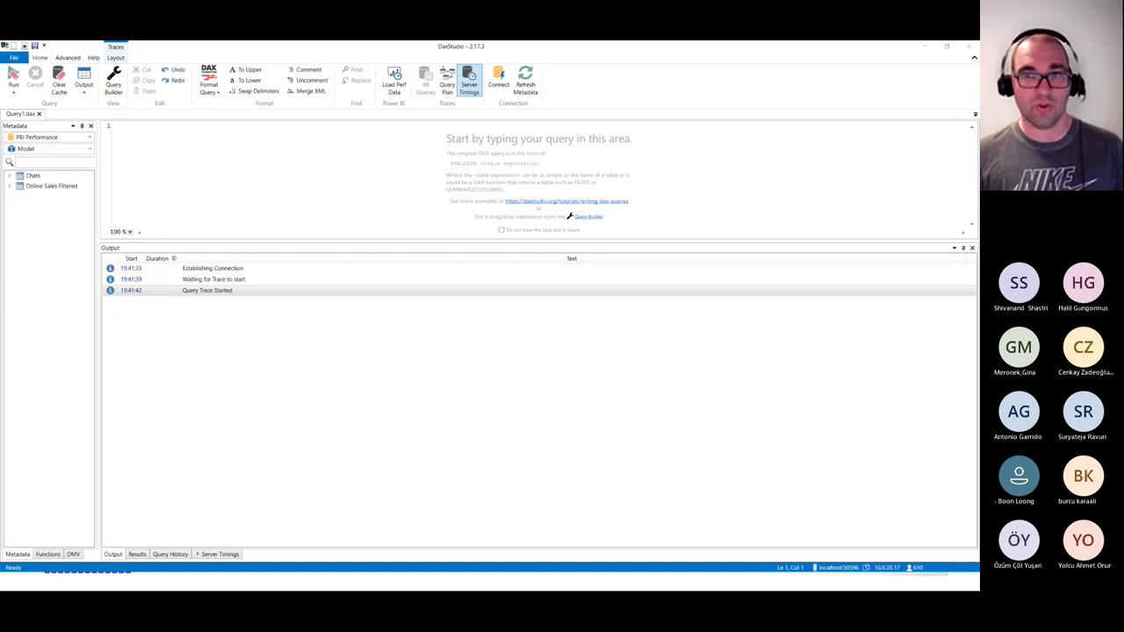
Enter a DAX query defining Total Big Orders as distinct SalesOrderNumber with a FILTER on SalesAmount > 500, summarized by DateKey as "# of Big Orders"
text(//Total Unique Orders DEFINE     MEASURE 'Online Sales Filtered'[Total Orders] =         DISTINCTCOUNT ( 'Online Sales Filtered'[SalesOrderNumber] ) EVALUATE CALCULATETABLE (     SUMMARIZECOLUMNS (         'Online Sales Filtered'[DateKey],         "# of orders", [Total Orders]     ) ))
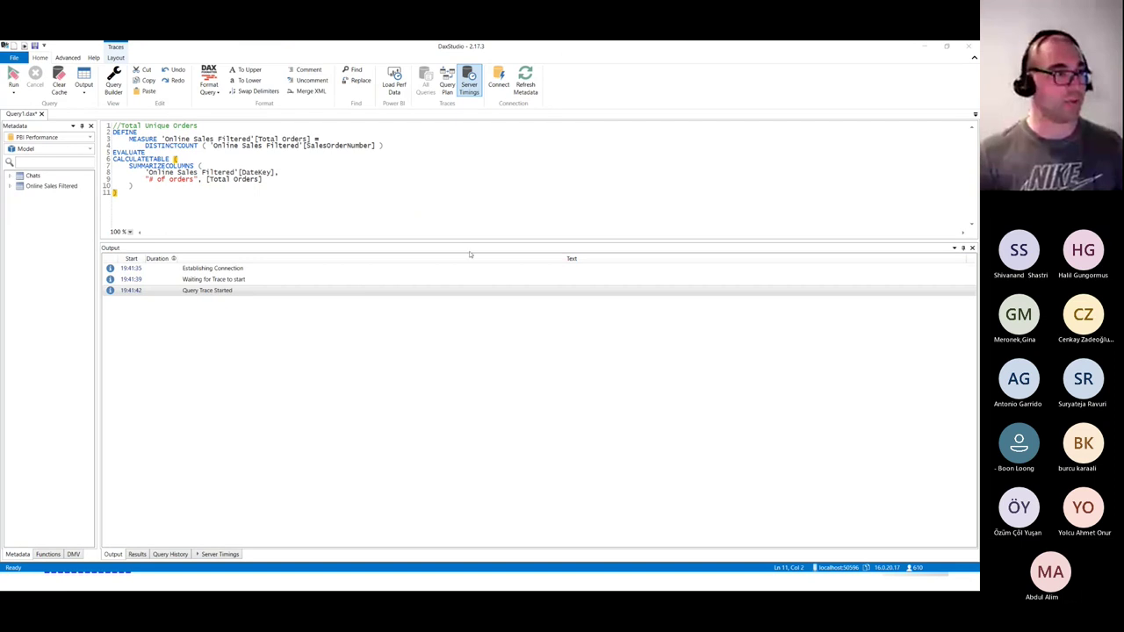
key(ctrl+a)
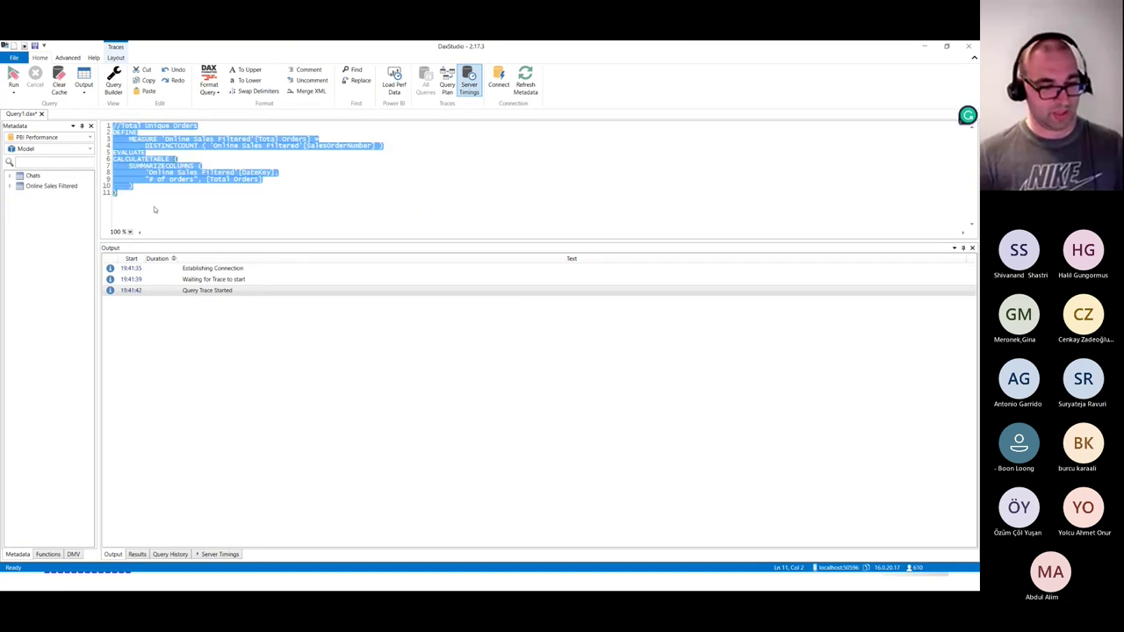
text(DEFINE     MEASURE 'Online Sales Filtered'[Total Big Orders] =         CALCULATE (             DISTINCTCOUNT ( 'Online Sales Filtered'[SalesOrderNumber] ),             FILTER ( 'Online Sales Filtered', 'Online Sales Filtered'[SalesAmount] > 500 )         ) EVALUATE CALCULATETABLE (     SUMMARIZECOLUMNS (         'Online Sales Filtered'[DateKey],         "# of Big Orders", [Total Big Orders]     ) ))
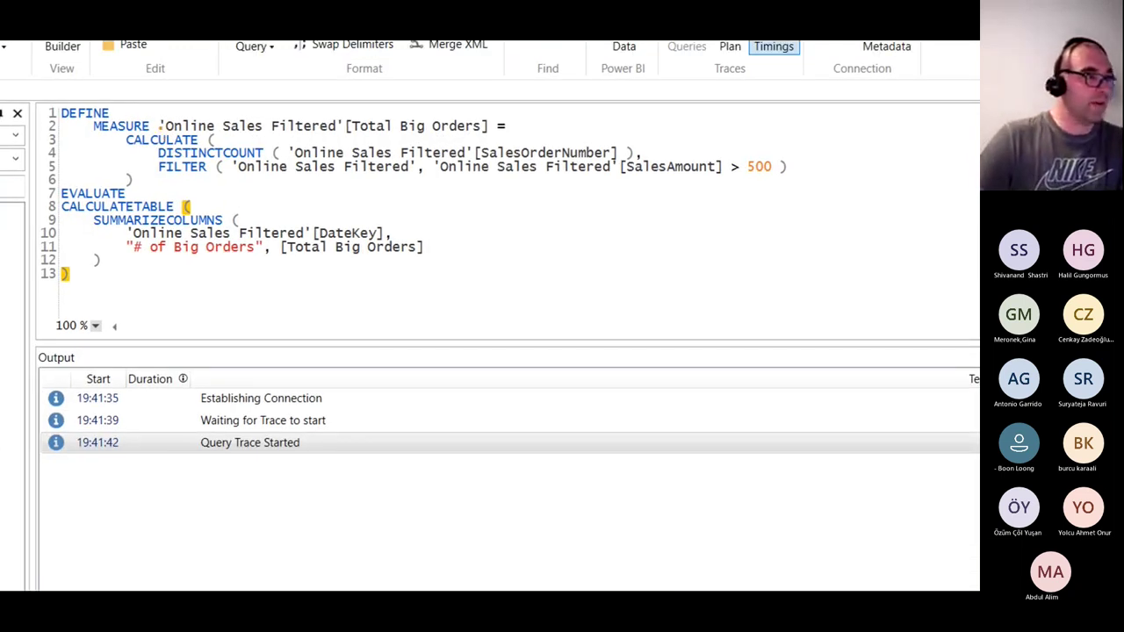
Mark the DISTINCTCOUNT, the FILTER on SalesAmount and the SUMMARIZECOLUMNS block in the query, and clear the markings
drag(147, 153, 188, 159)
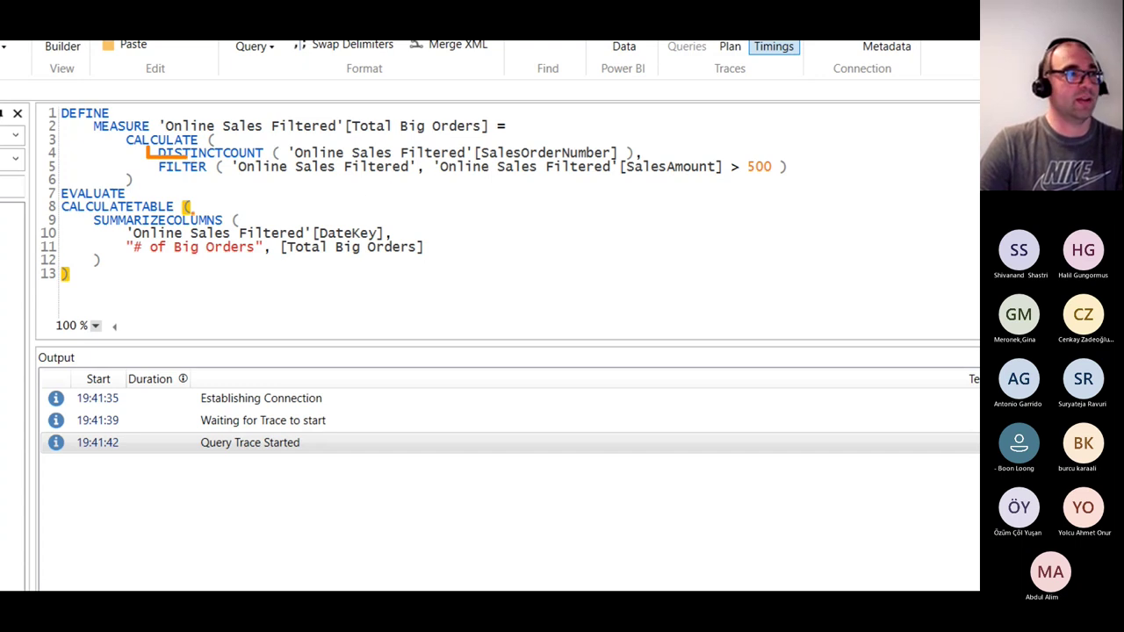
mouse_move(149, 158)
mouse_down()
mouse_move(377, 190)
mouse_move(518, 181)
mouse_up()
drag(628, 175, 788, 181)
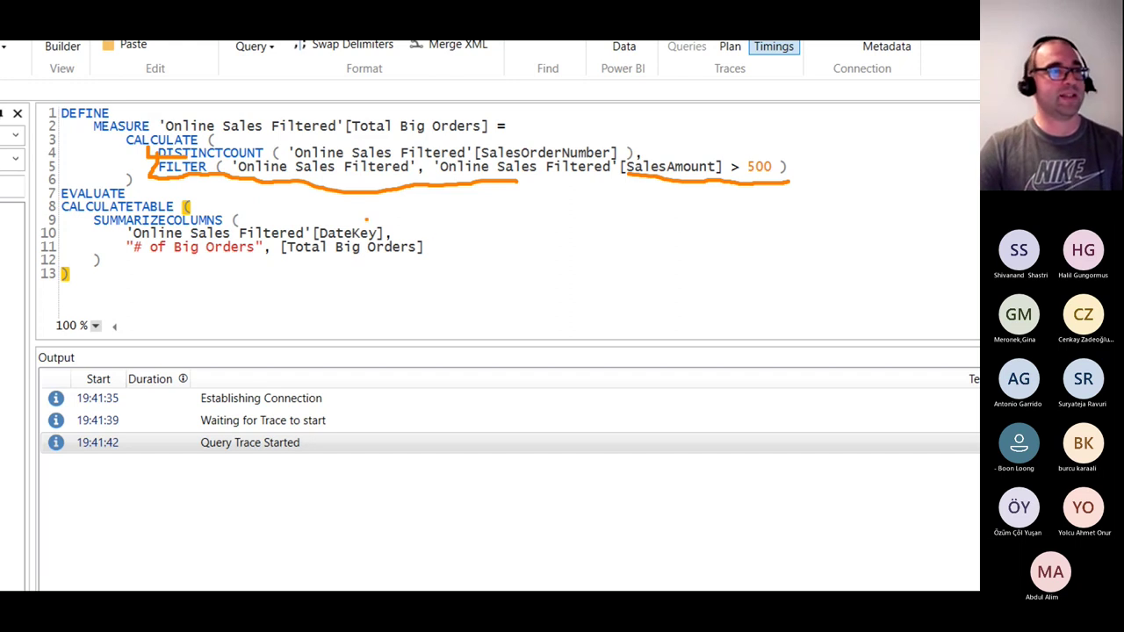
mouse_move(128, 209)
mouse_down()
mouse_move(53, 249)
mouse_move(127, 304)
mouse_up()
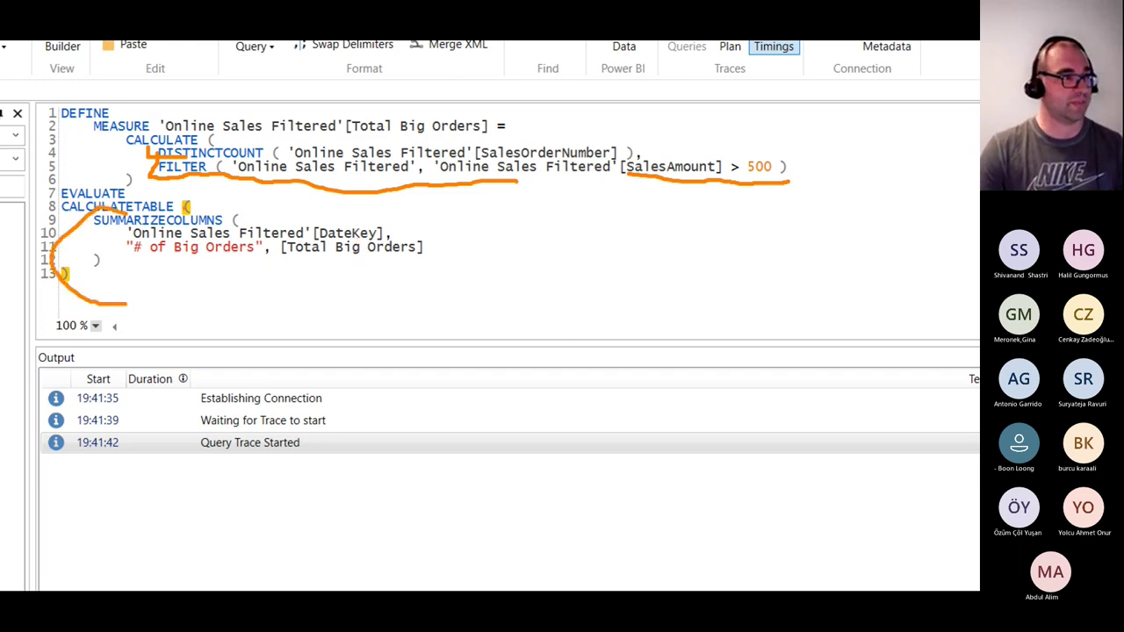
key(Escape)
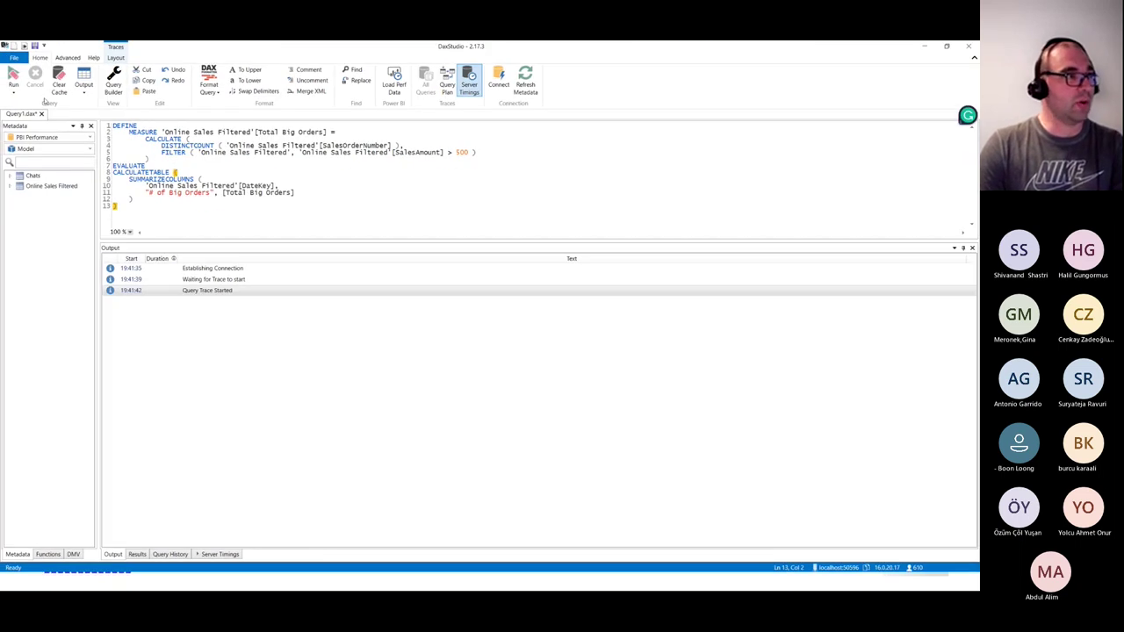
Run the Total Big Orders query and sort its results by DateKey in ascending order
click(13, 75)
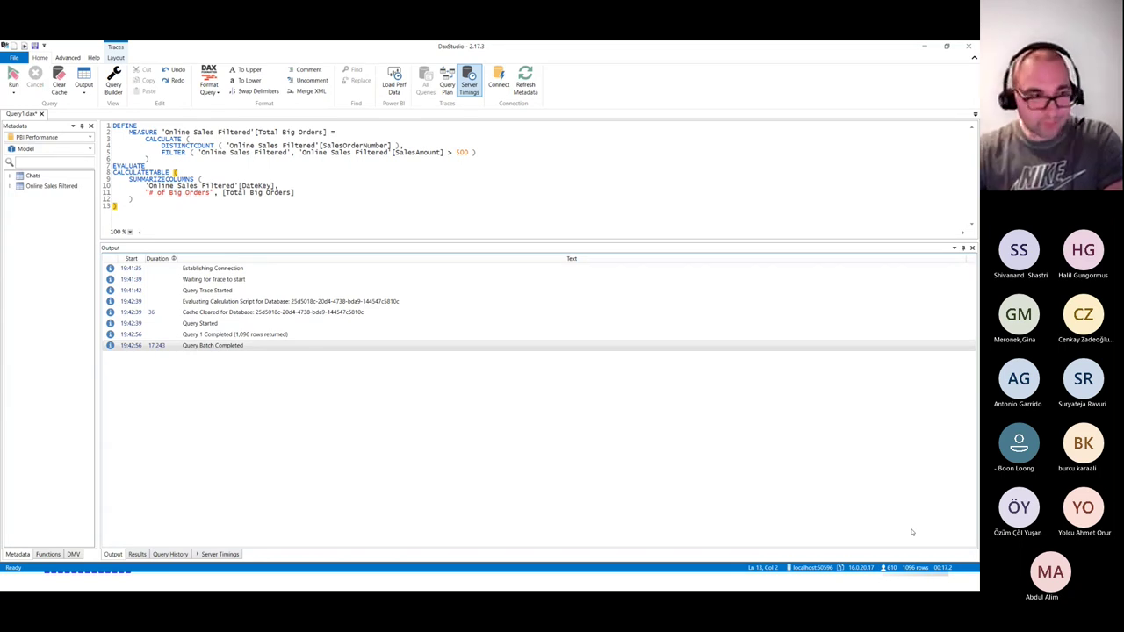
click(137, 555)
click(121, 261)
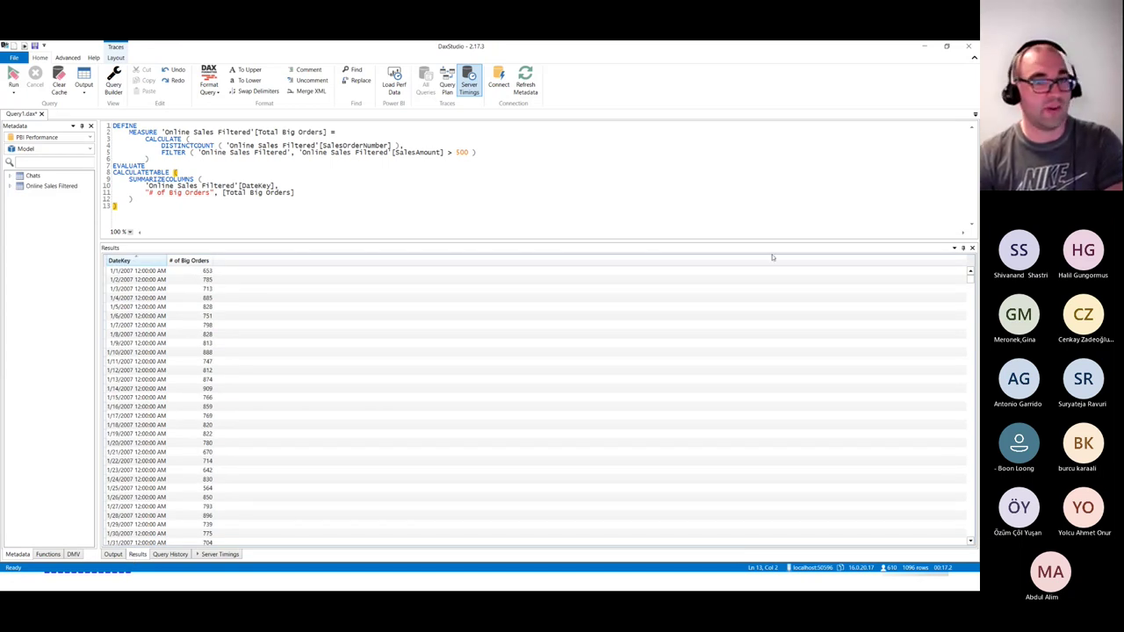
Compare the daily counts with the Total Orders table in Power BI Desktop, and examine the query's server timings in DAX Studio
key(alt+Tab)
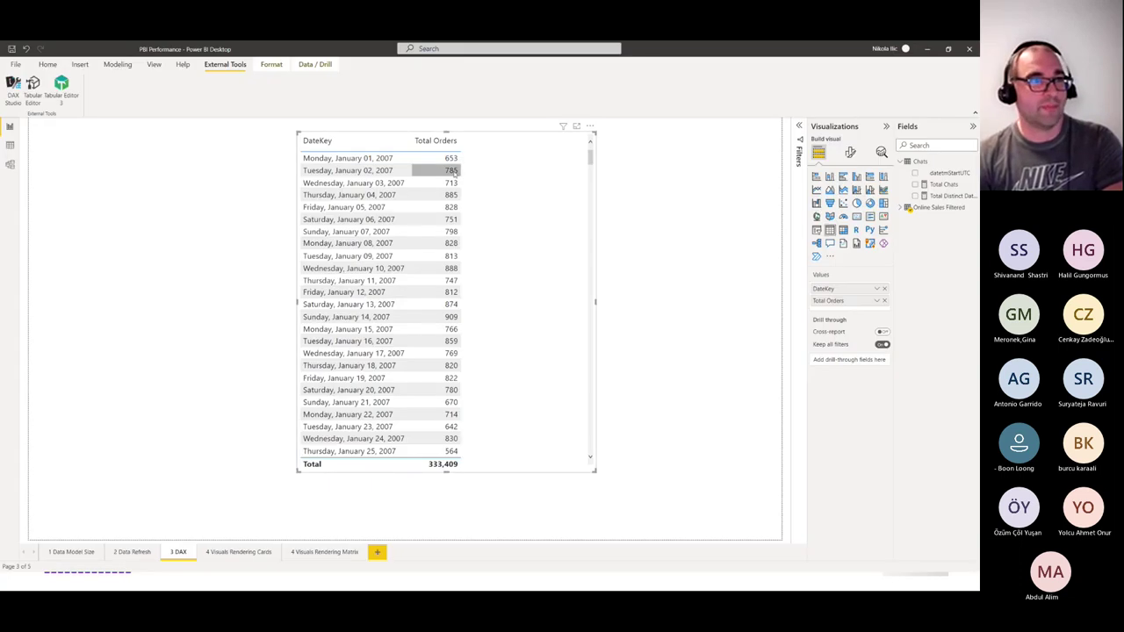
click(926, 48)
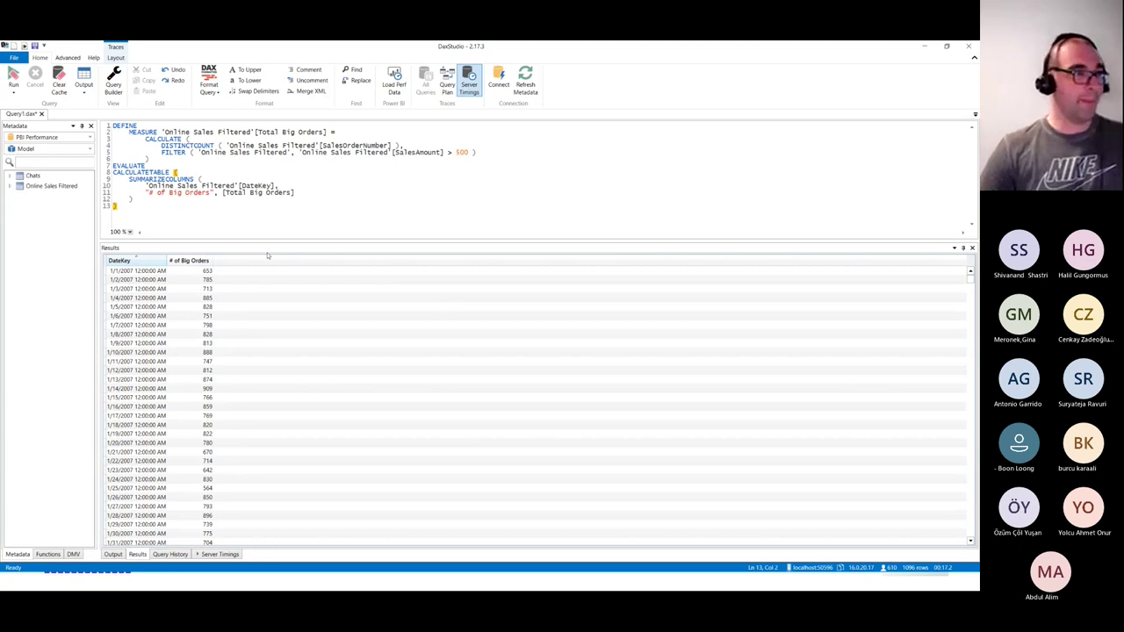
click(221, 553)
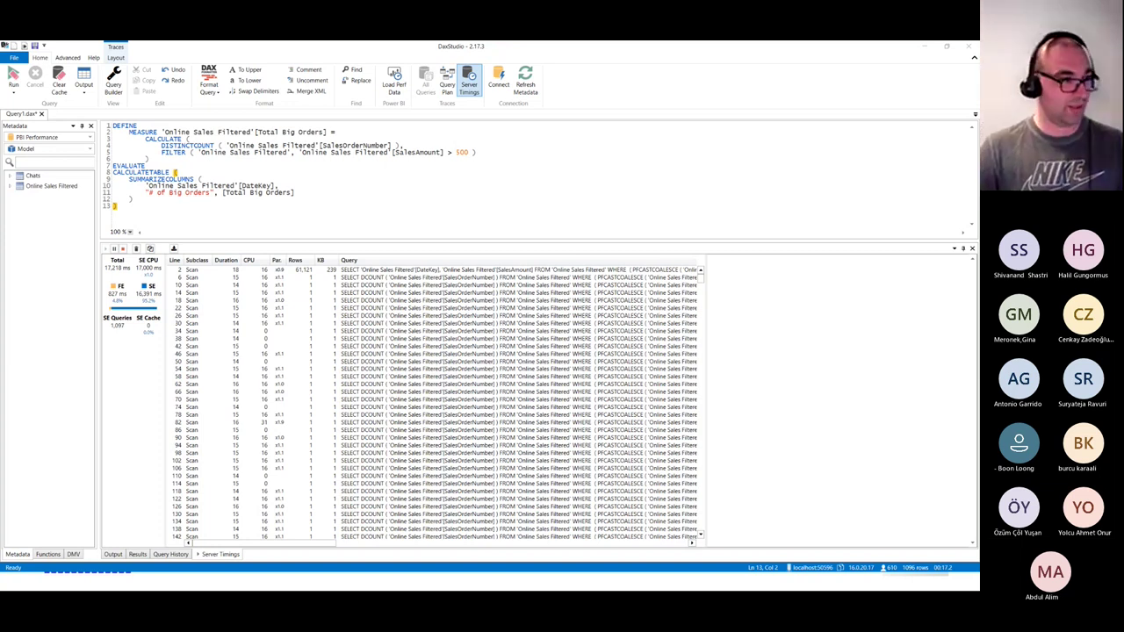
click(675, 162)
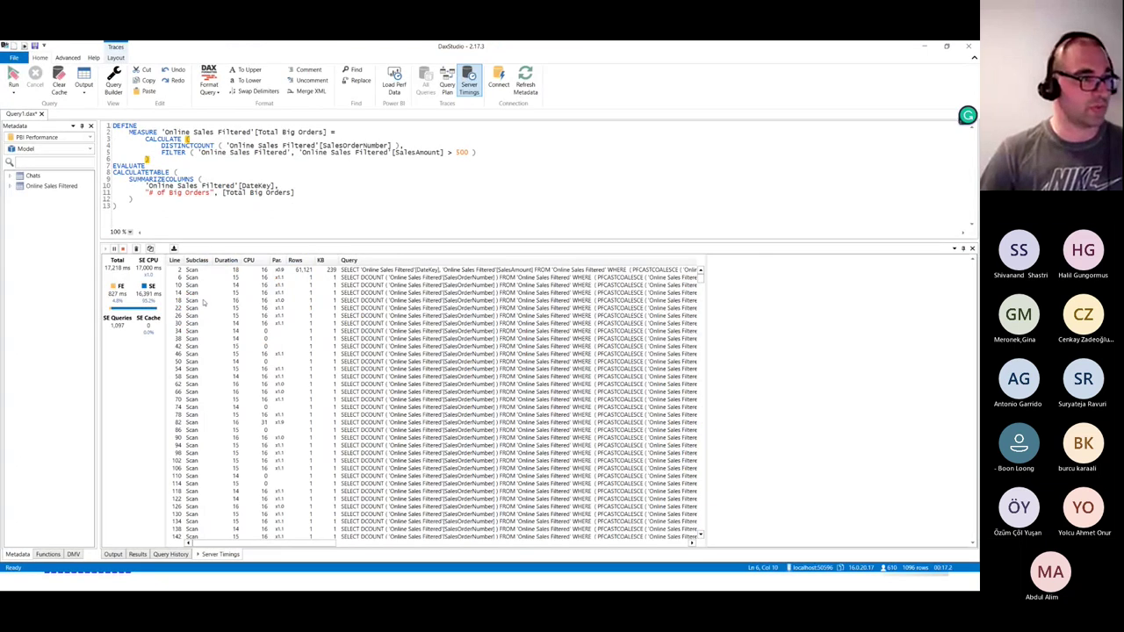
Examine the storage engine query text of the first several scans in the server timings
click(257, 270)
click(240, 277)
click(238, 287)
click(237, 293)
click(237, 300)
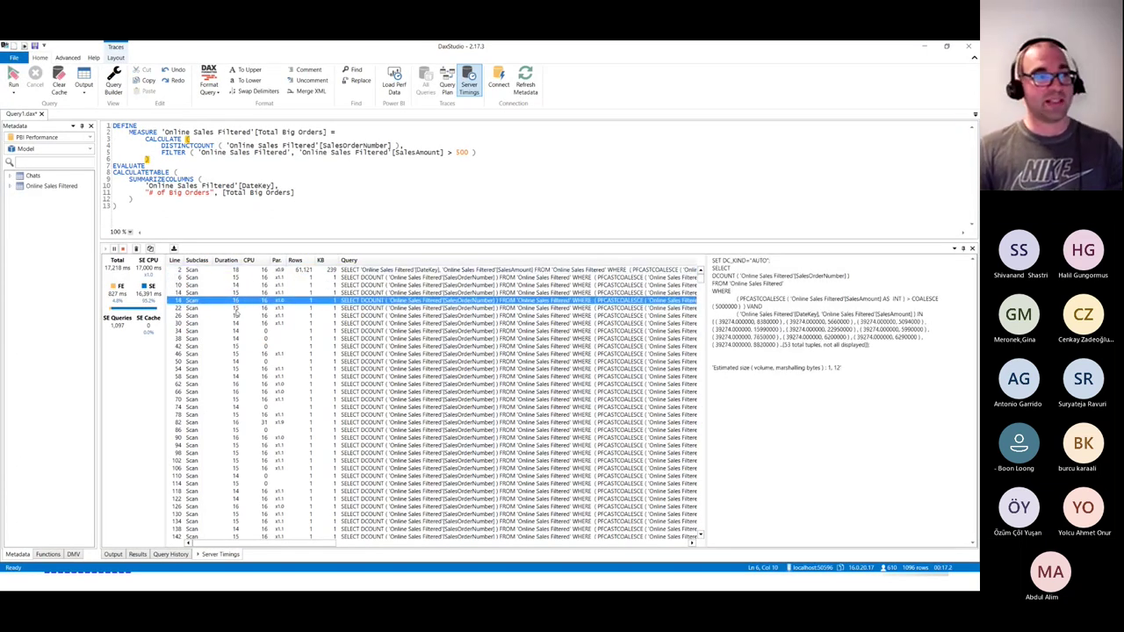
click(237, 308)
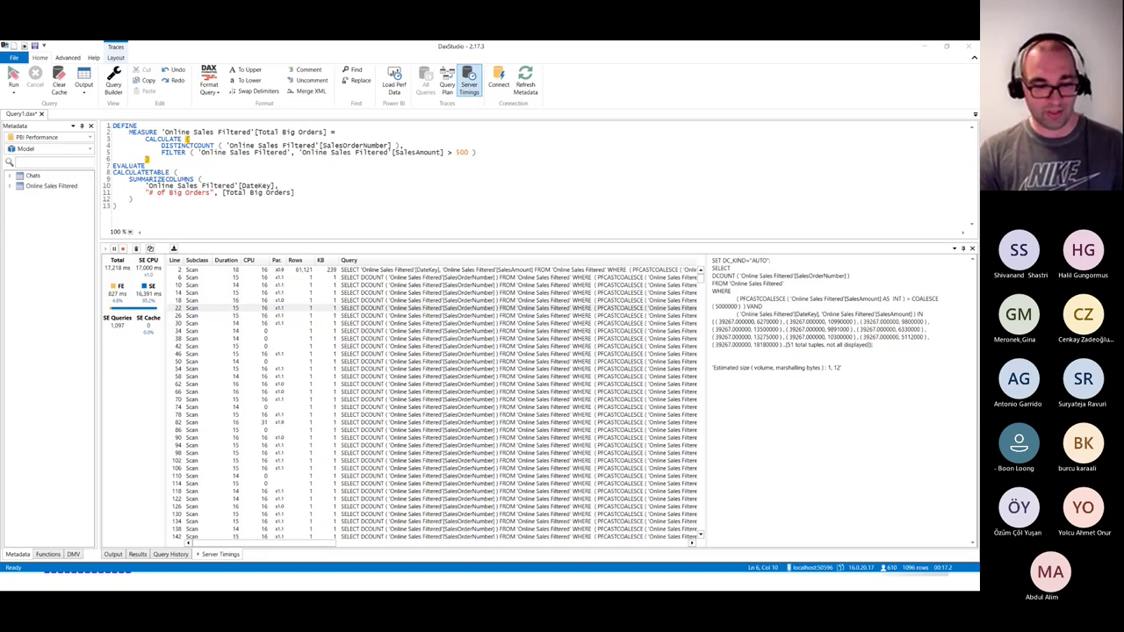
Add a "//Total Big Orders GOOD" query below the first, using FILTER(ALL('Online Sales Filtered'[SalesAmount]), SalesAmount > 500), and enlarge the query editor
click(167, 207)
key(Return)
key(Return)
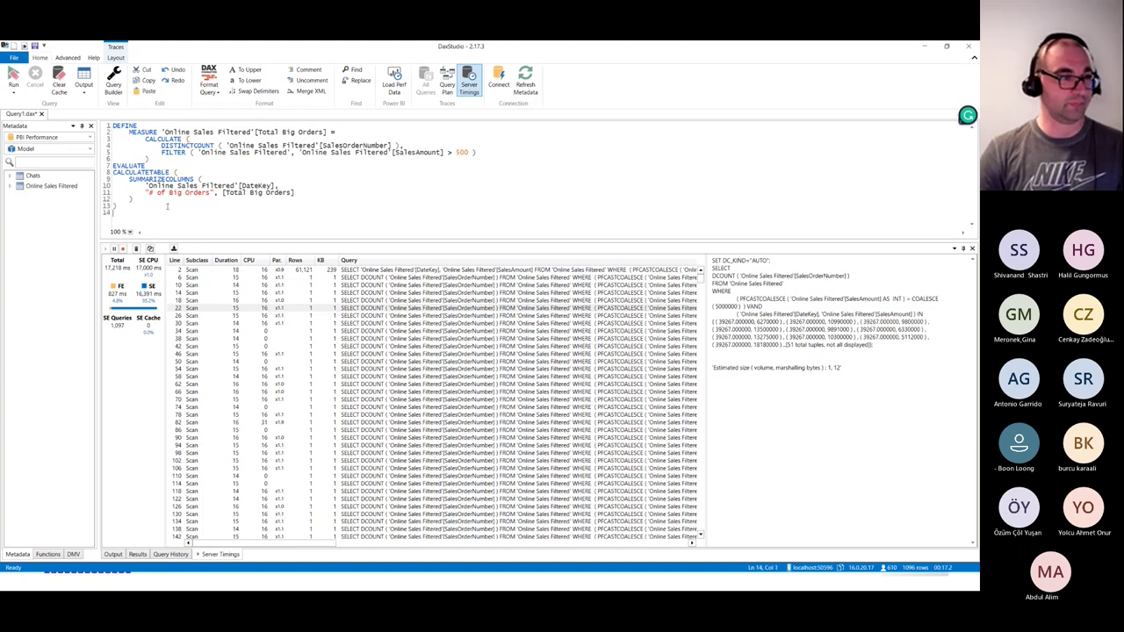
text(//Total Big Orders GOOD DEFINE MEASURE 'Online Sales Filtered'[Total Big Orders] = CALCULATE ( DISTINCTCOUNT ( 'Online Sales Filtered'[SalesOrderNumber] ), FILTER(ALL('Online Sales Filtered'[SalesAmount]),'Online Sales Filtered'[SalesAmount] > 500 ) )  EVALUATE CALCULATETABLE ( SUMMARIZECOLUMNS ( 'Online Sales Filtered'[DateKey], "# of Big Orders", [Total Big Orders] ) ))
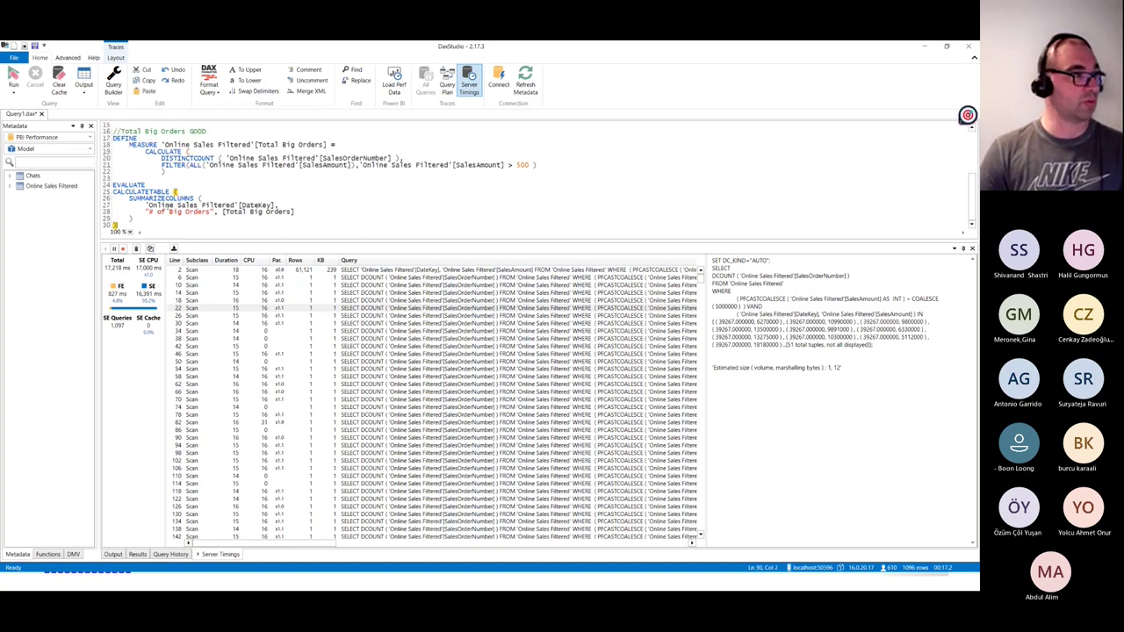
drag(360, 239, 360, 312)
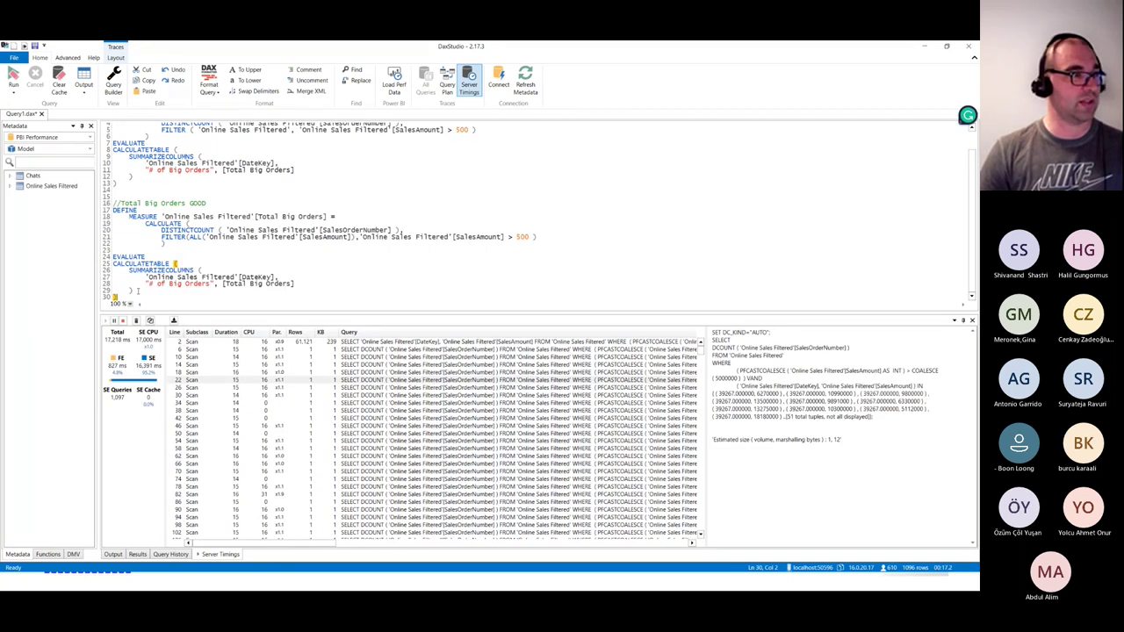
Run only the Total Big Orders GOOD query and check its daily results and server timings
shift+click(113, 203)
key(F5)
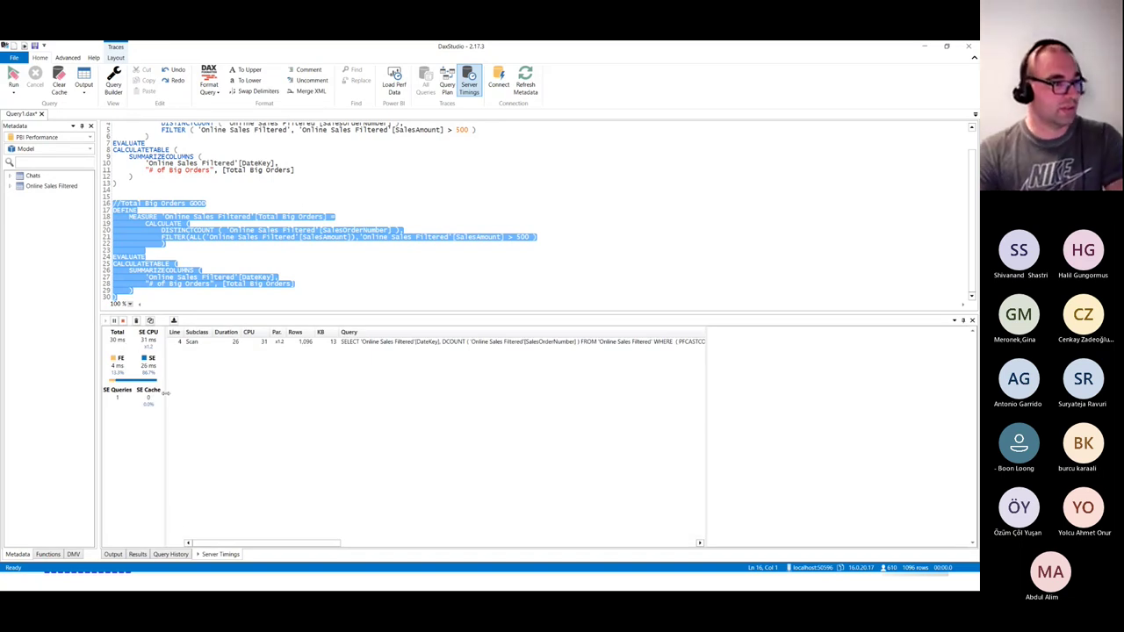
click(138, 554)
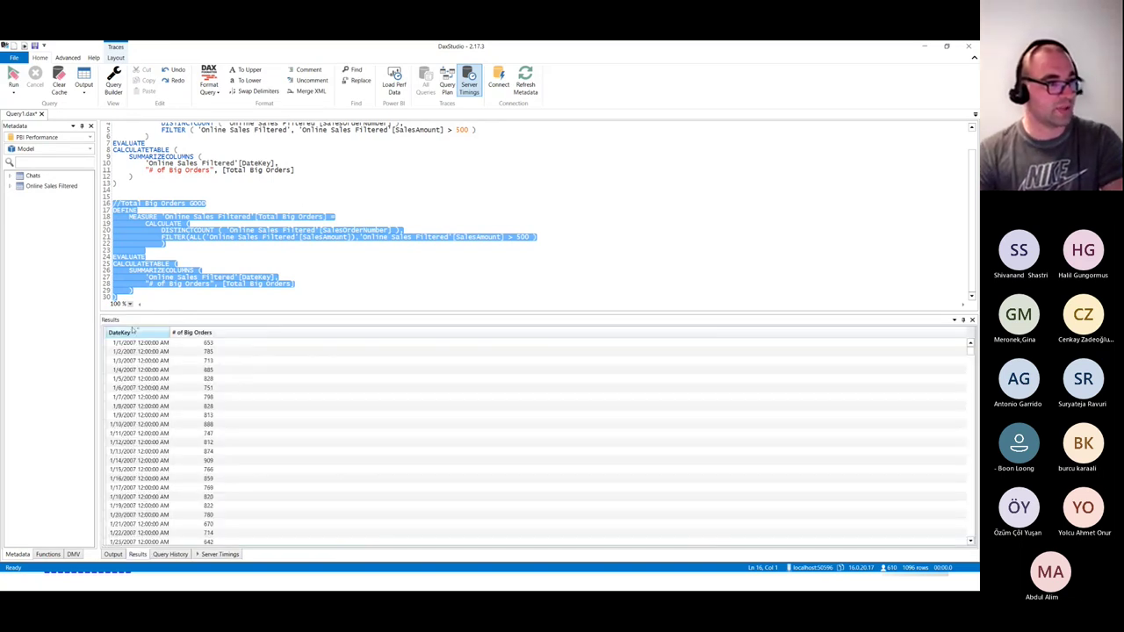
click(219, 554)
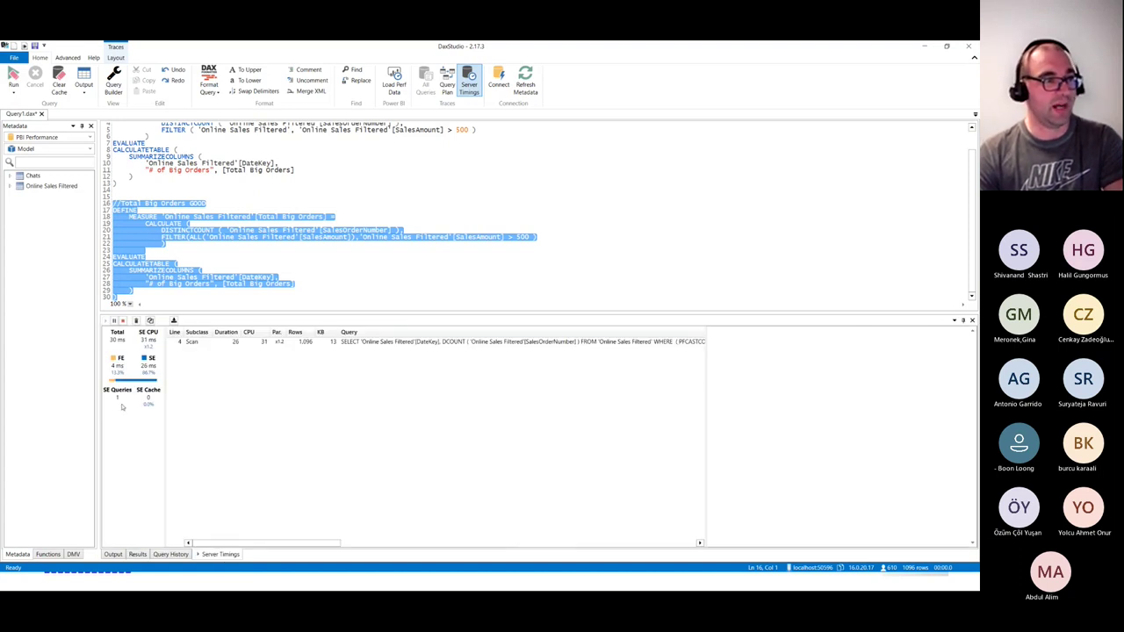
Enlarge the query editor and highlight the full 'Online Sales Filtered' table argument in the first query's FILTER
drag(476, 314, 447, 420)
click(357, 231)
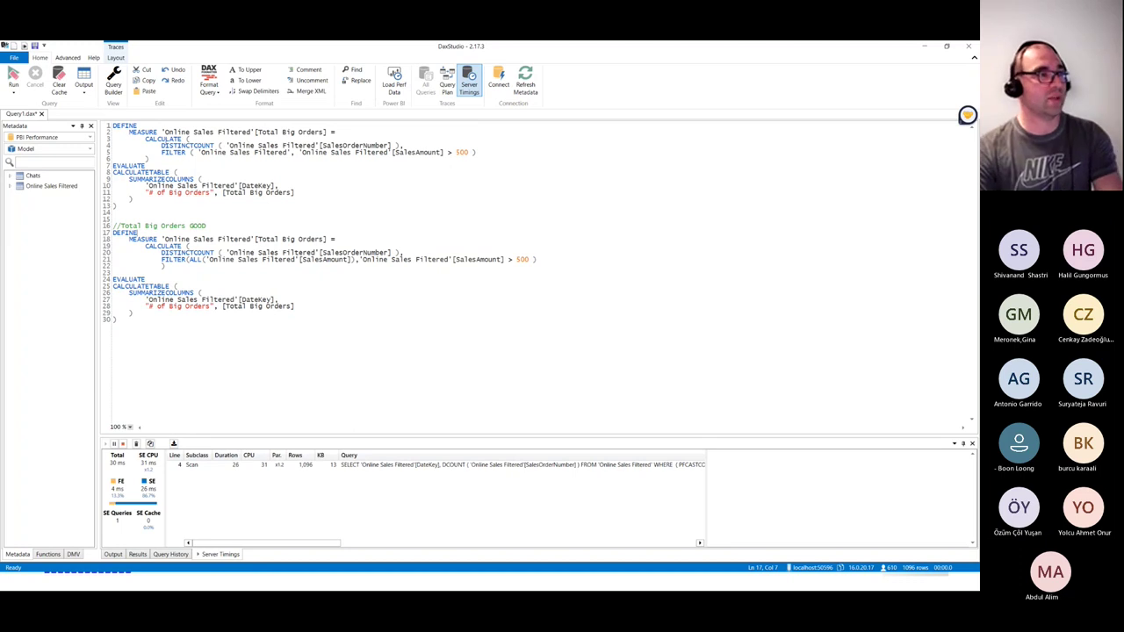
drag(163, 144, 164, 153)
click(160, 157)
key(shift+Up)
key(Down)
key(Down)
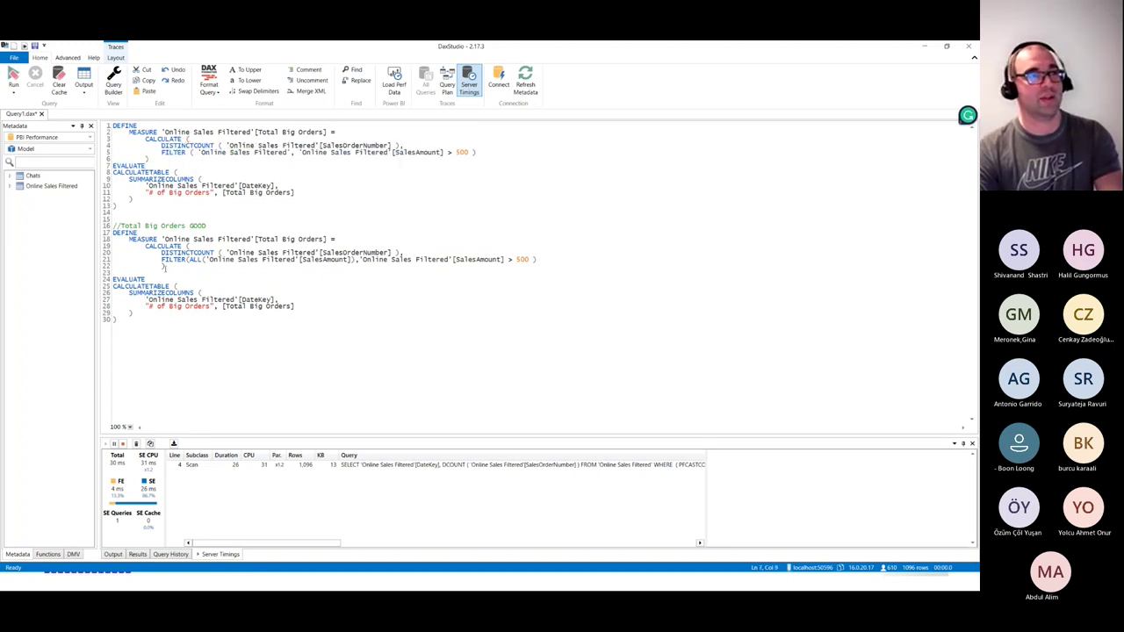
drag(160, 152, 207, 153)
click(209, 159)
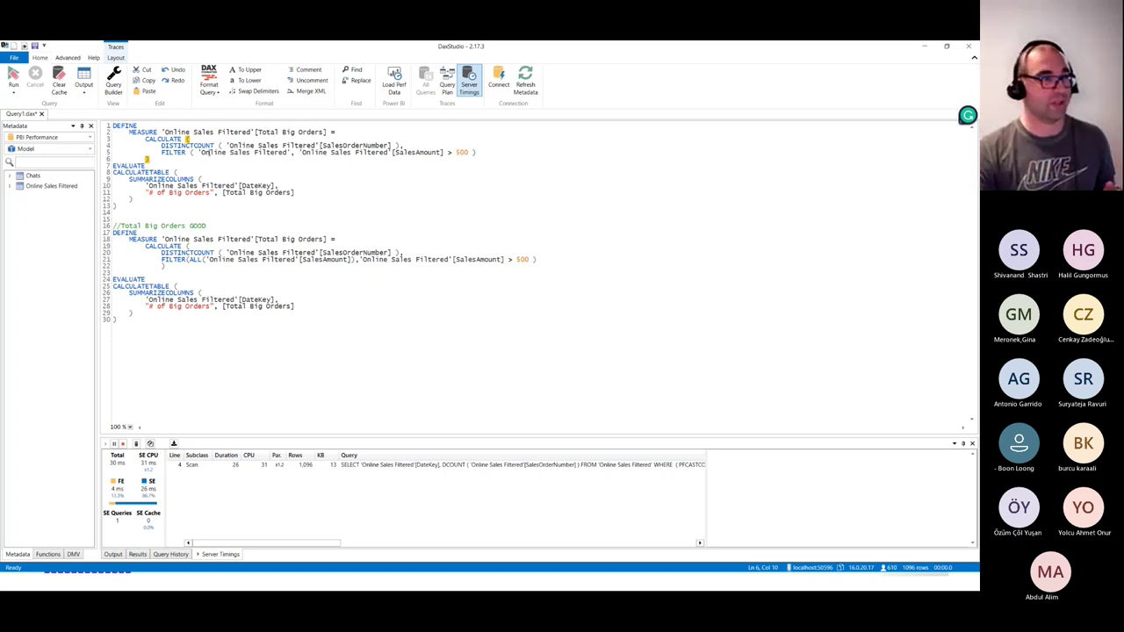
drag(195, 151, 289, 155)
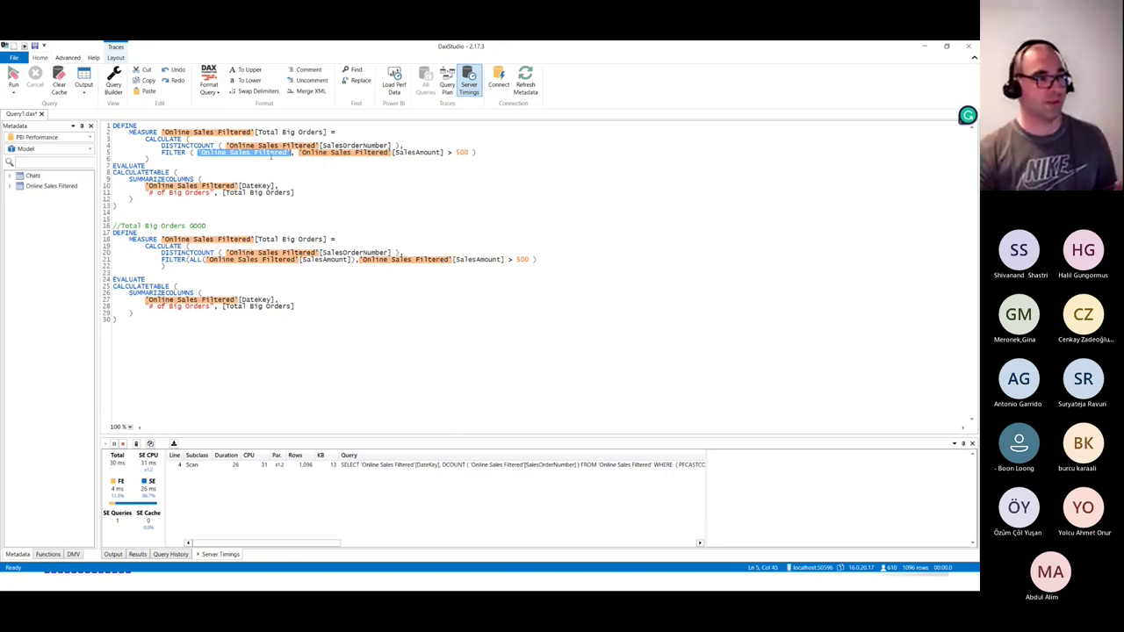
Highlight the ALL('Online Sales Filtered'[SalesAmount]) argument and the SalesAmount > 500 condition in the GOOD query's FILTER
click(215, 267)
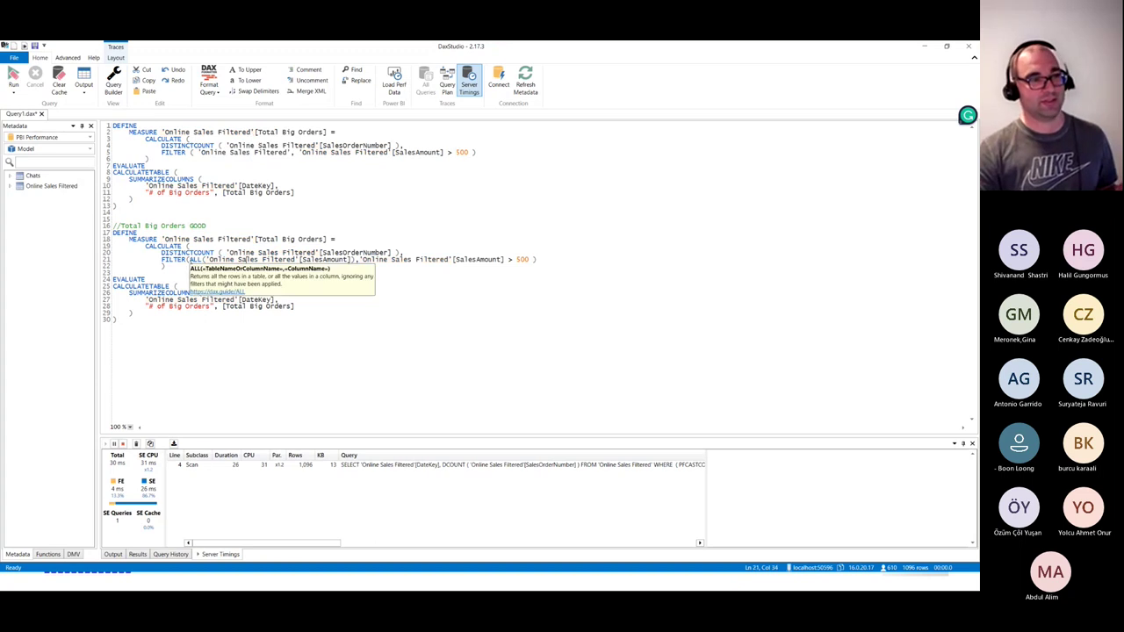
double_click(193, 260)
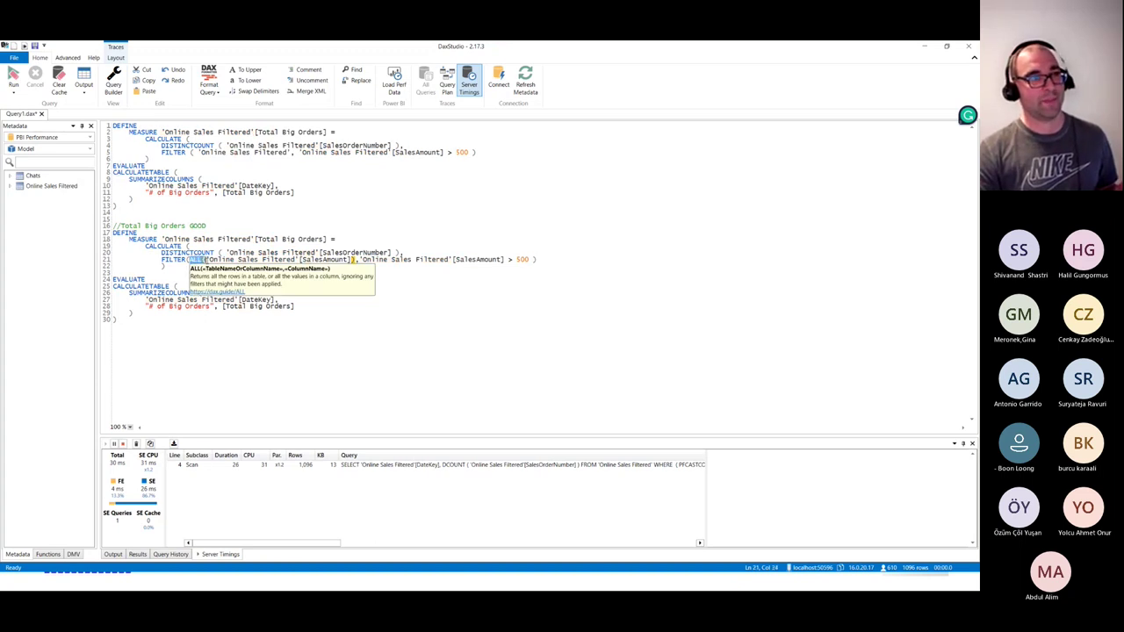
key(Right)
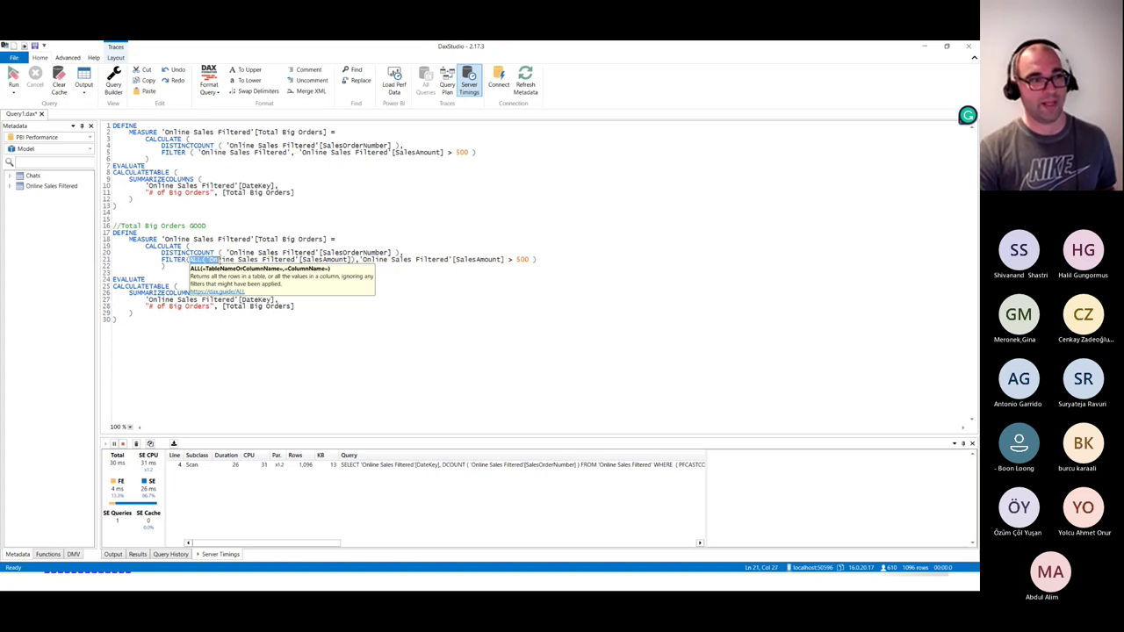
shift+click(290, 272)
shift+click(357, 261)
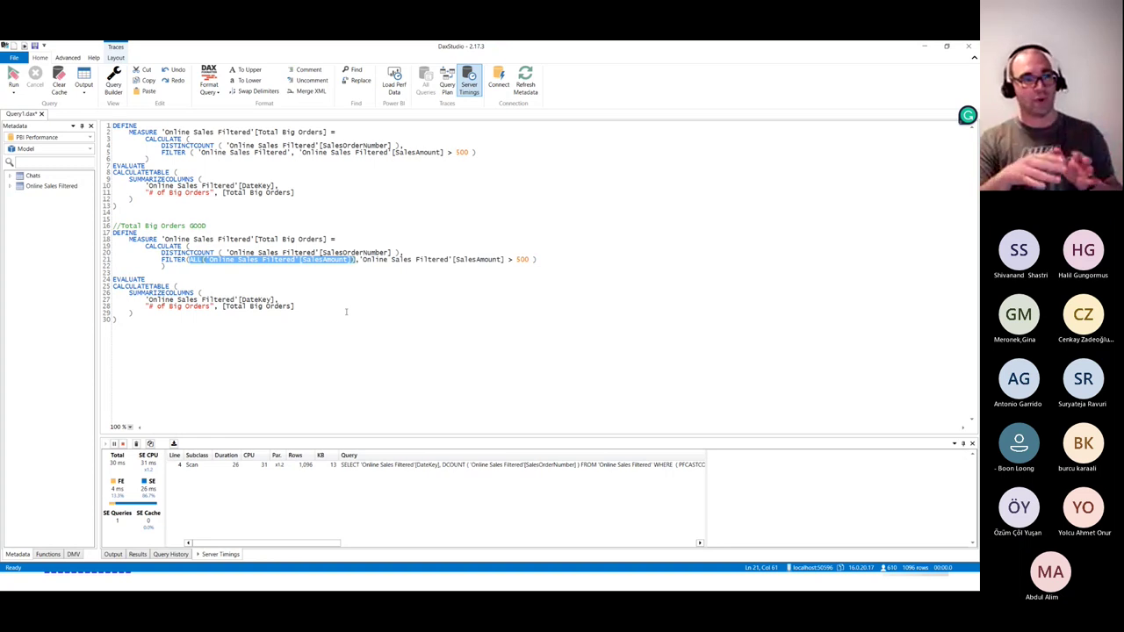
key(Down)
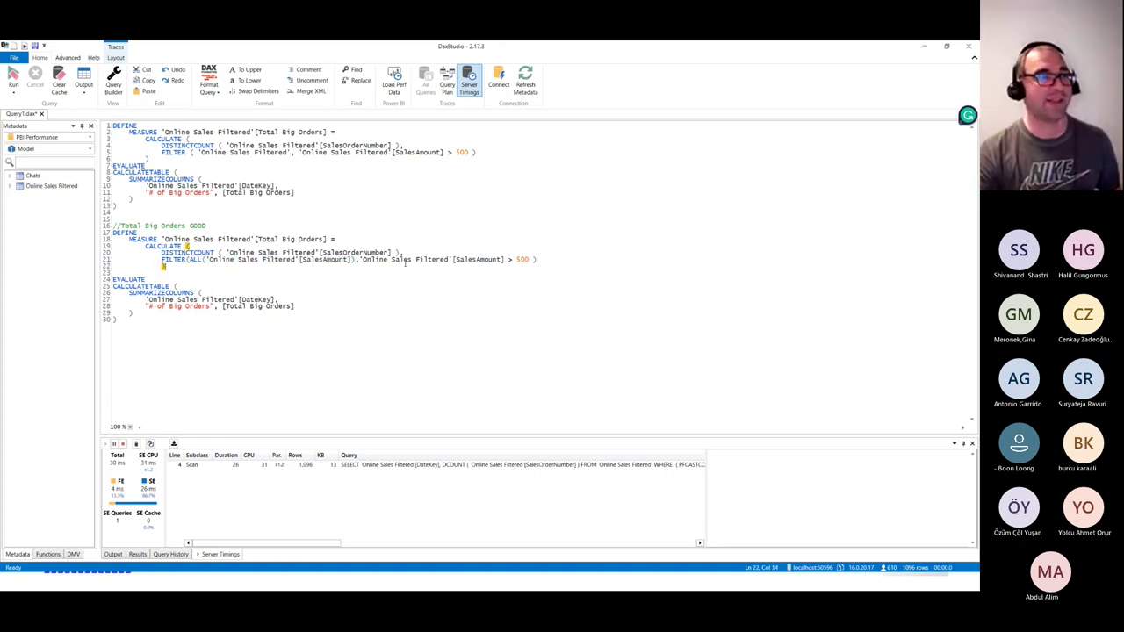
drag(363, 260, 528, 261)
click(527, 272)
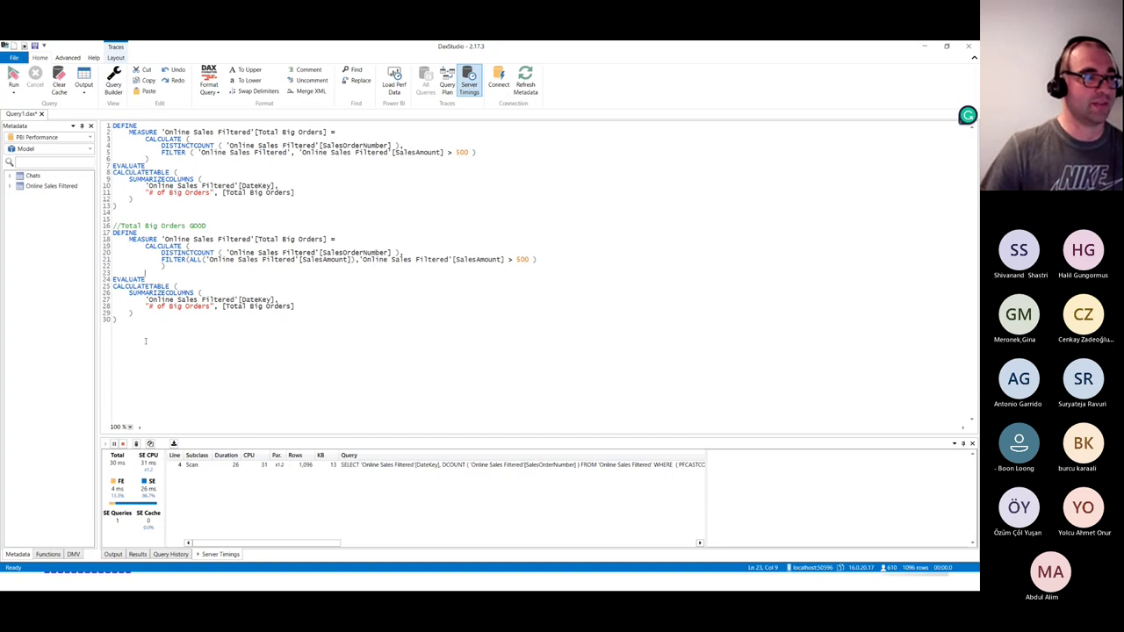
Add a third Total Big Orders query that filters CALCULATE directly with 'Online Sales Filtered'[SalesAmount] > 500, without FILTER
drag(440, 438, 439, 390)
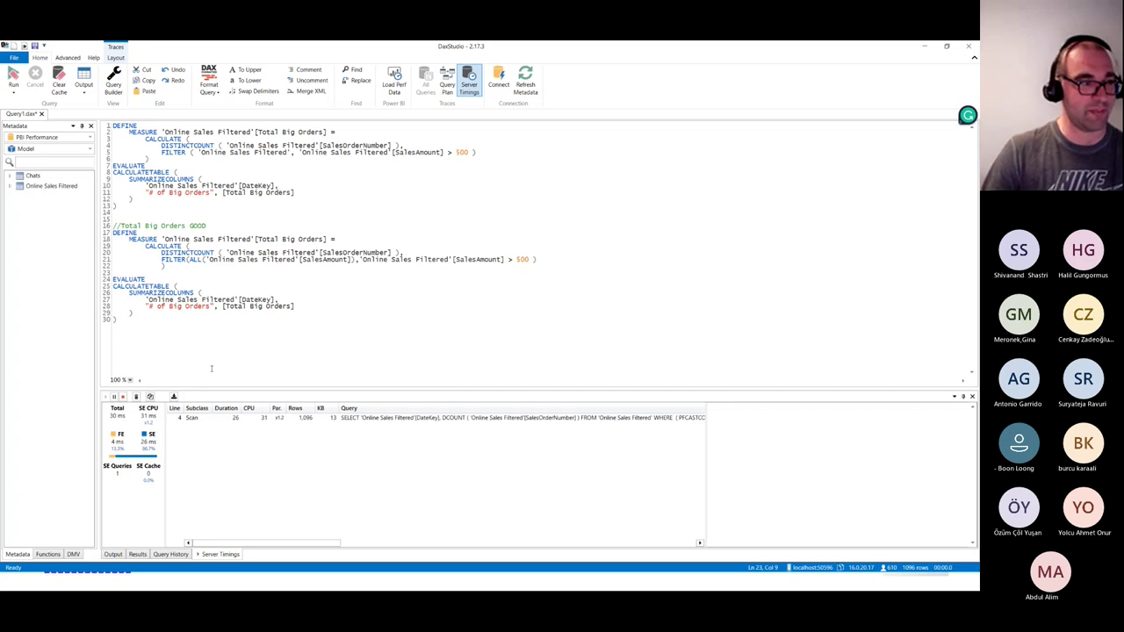
click(137, 325)
key(Return)
key(Return)
text(DEFINE     MEASURE 'Online Sales Filtered'[Total Big Orders] =         CALCULATE (             DISTINCTCOUNT ( 'Online Sales Filtered'[SalesOrderNumber] ),             'Online Sales Filtered'[SalesAmount] > 500 )   EVALUATE CALCULATETABLE (     SUMMARIZECOLUMNS (         'Online Sales Filtered'[DateKey],         "# of Big Orders", [Total Big Orders]     ) ))
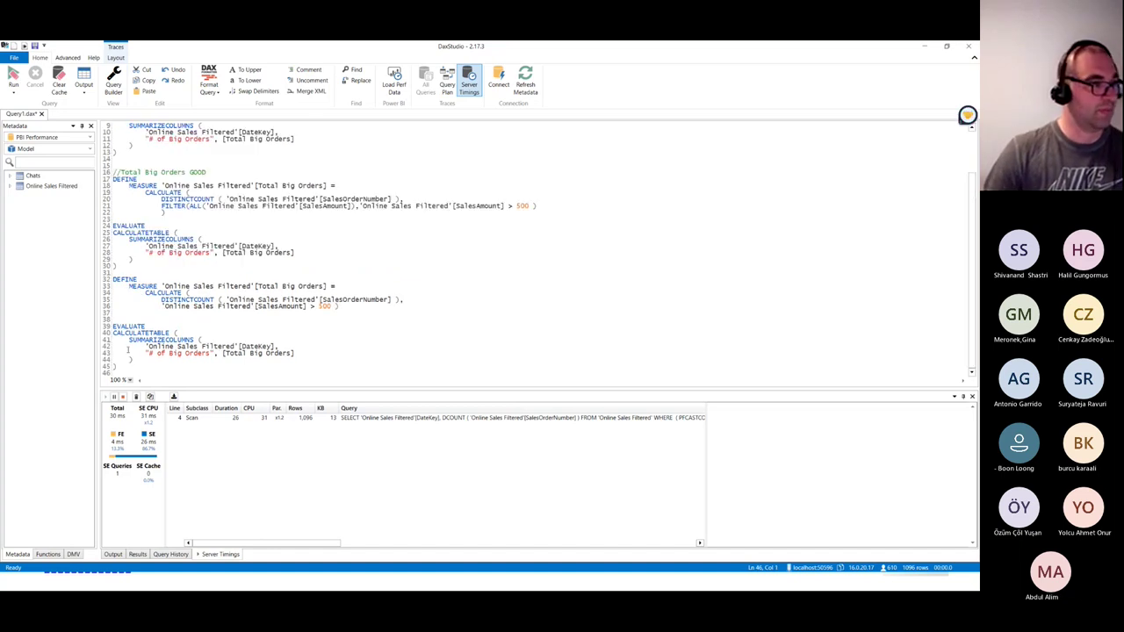
Run only the third query, sort its results by DateKey in ascending order, and check its server timings
drag(113, 279, 151, 373)
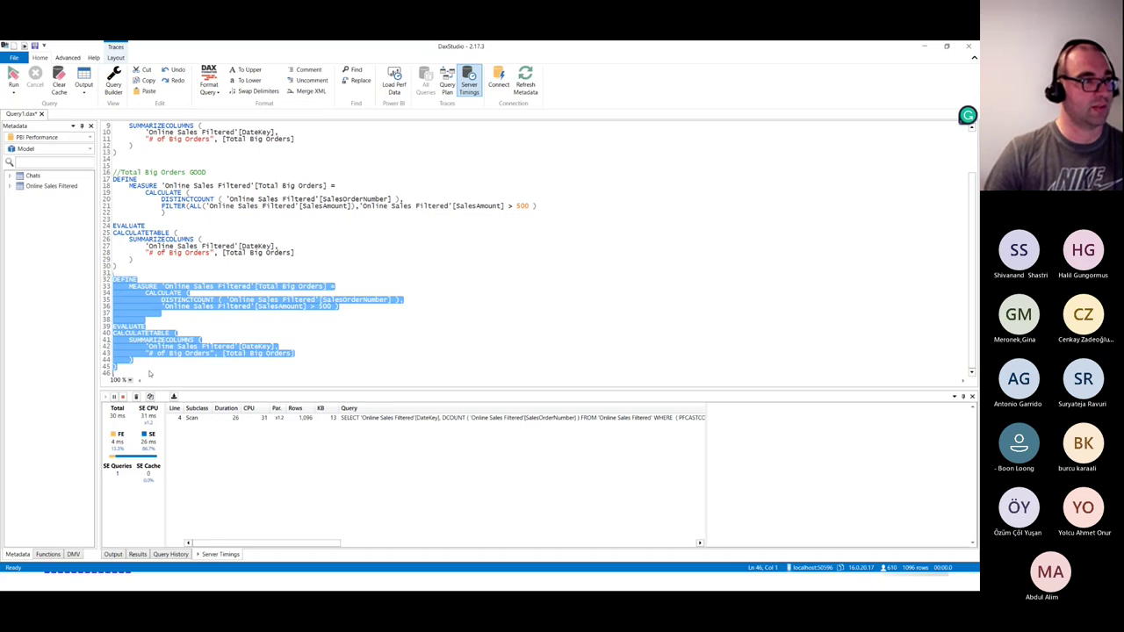
click(13, 75)
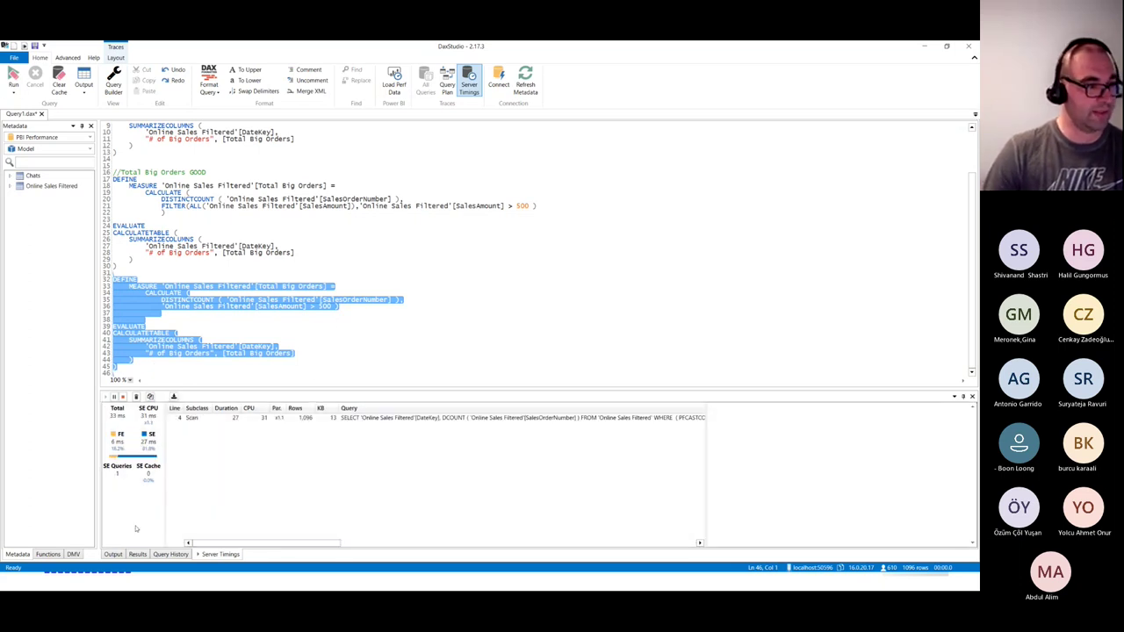
click(137, 554)
click(131, 408)
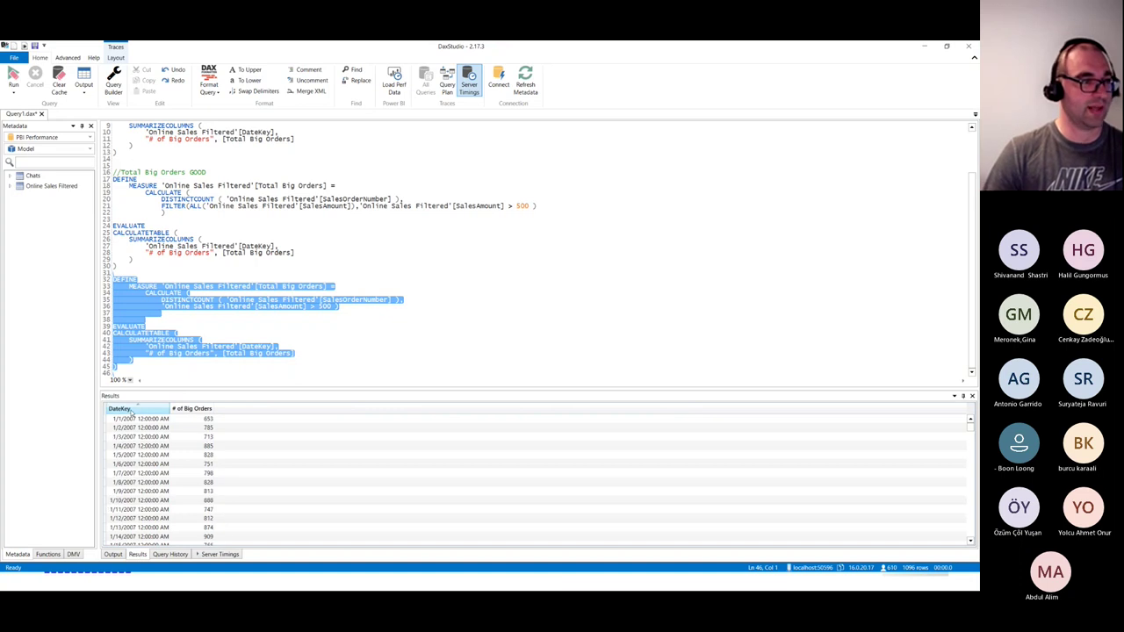
click(214, 555)
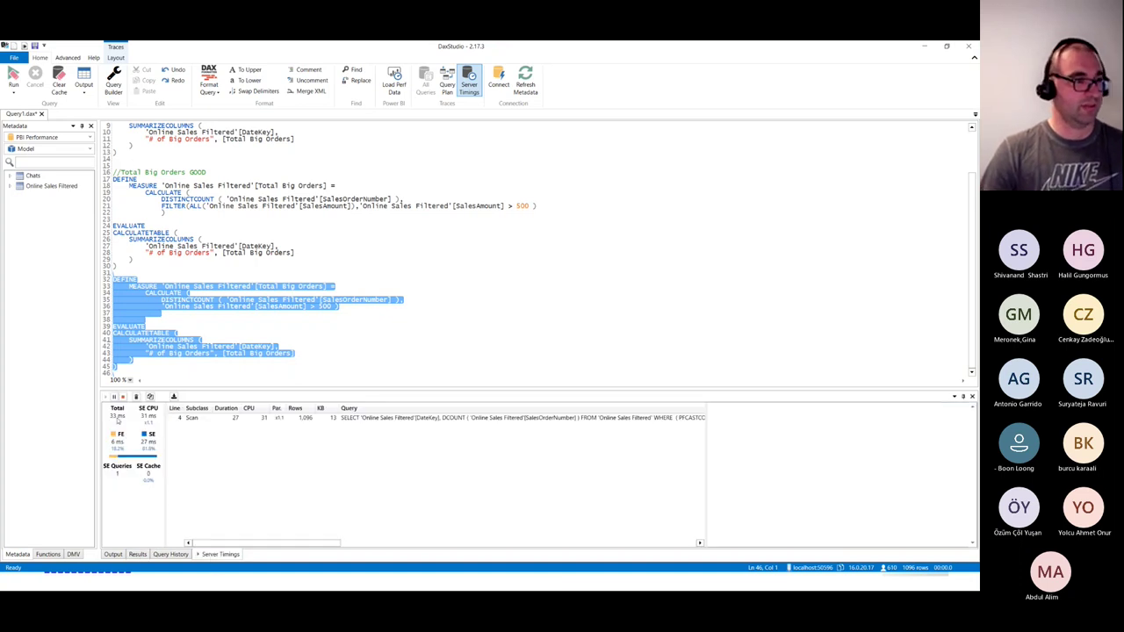
Mark the FILTER(ALL( expression and the direct SalesAmount > 500 filter for comparison, separate the two queries with a line, and clear the markings
click(388, 325)
click(185, 307)
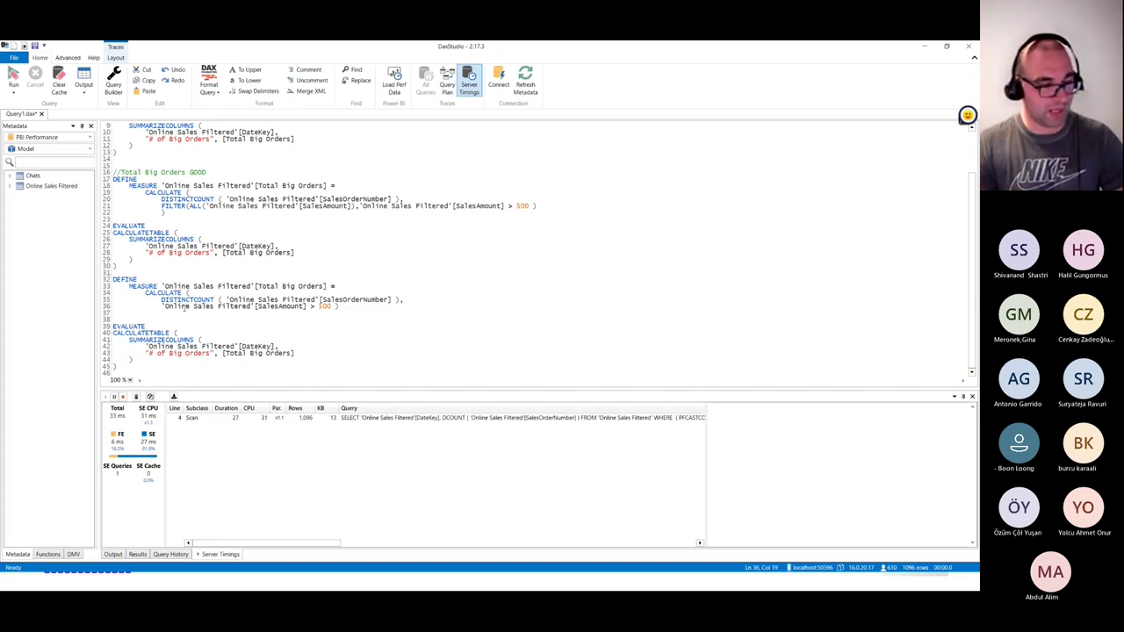
drag(162, 203, 145, 215)
mouse_move(119, 301)
mouse_down()
mouse_move(105, 327)
mouse_move(125, 330)
mouse_up()
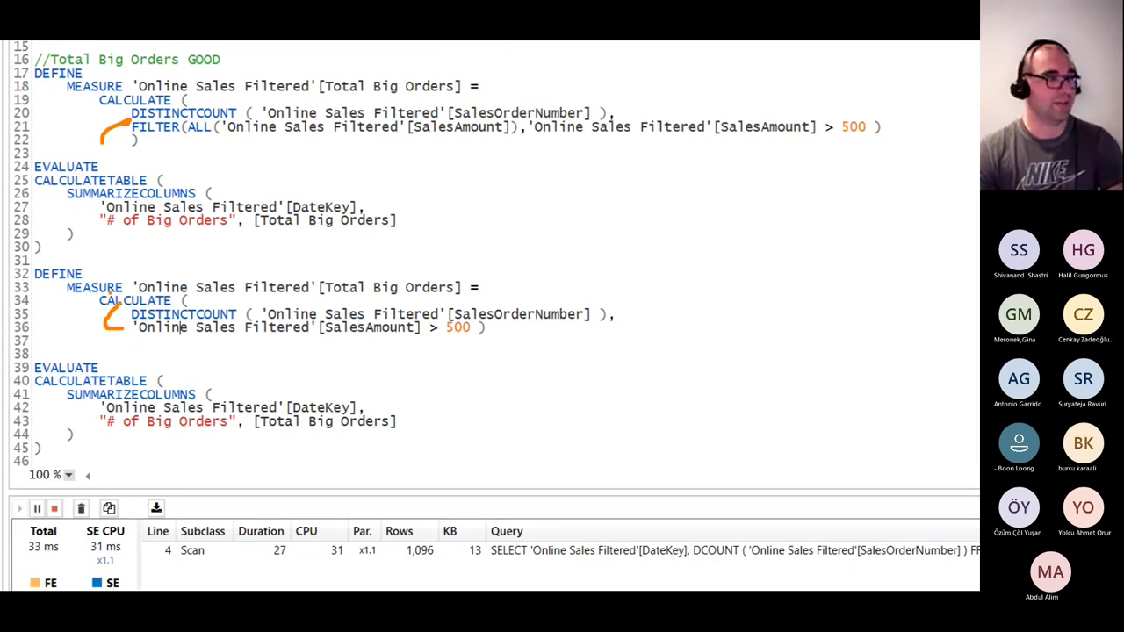
mouse_move(306, 268)
mouse_down()
mouse_move(255, 262)
mouse_move(81, 274)
mouse_move(18, 262)
mouse_up()
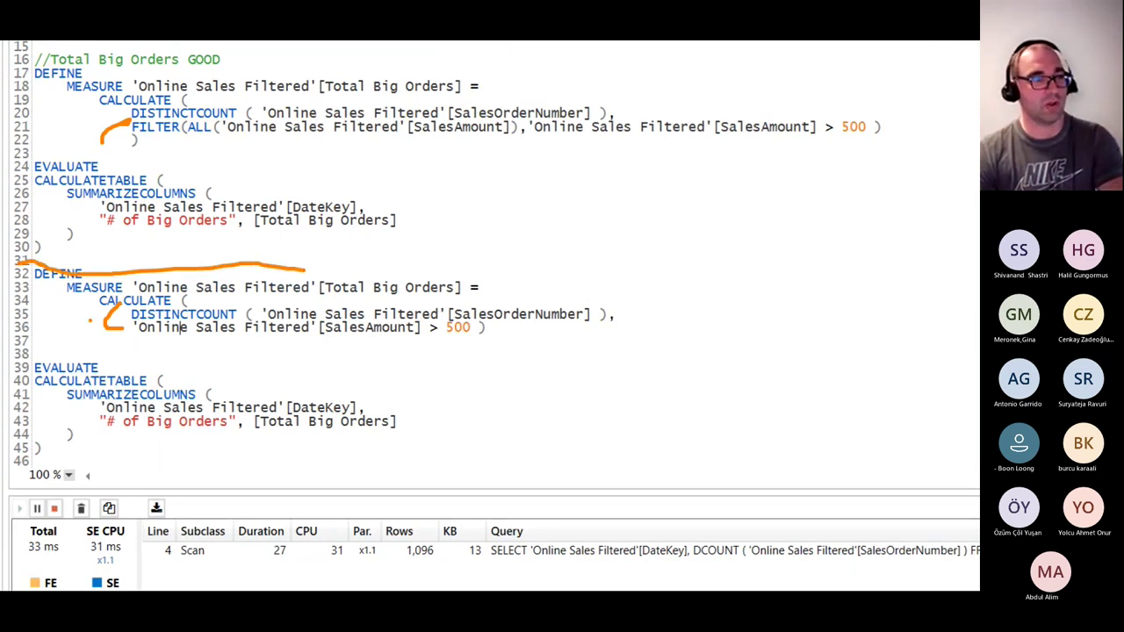
mouse_move(140, 115)
mouse_down()
mouse_move(116, 128)
mouse_move(219, 150)
mouse_move(176, 109)
mouse_move(136, 112)
mouse_up()
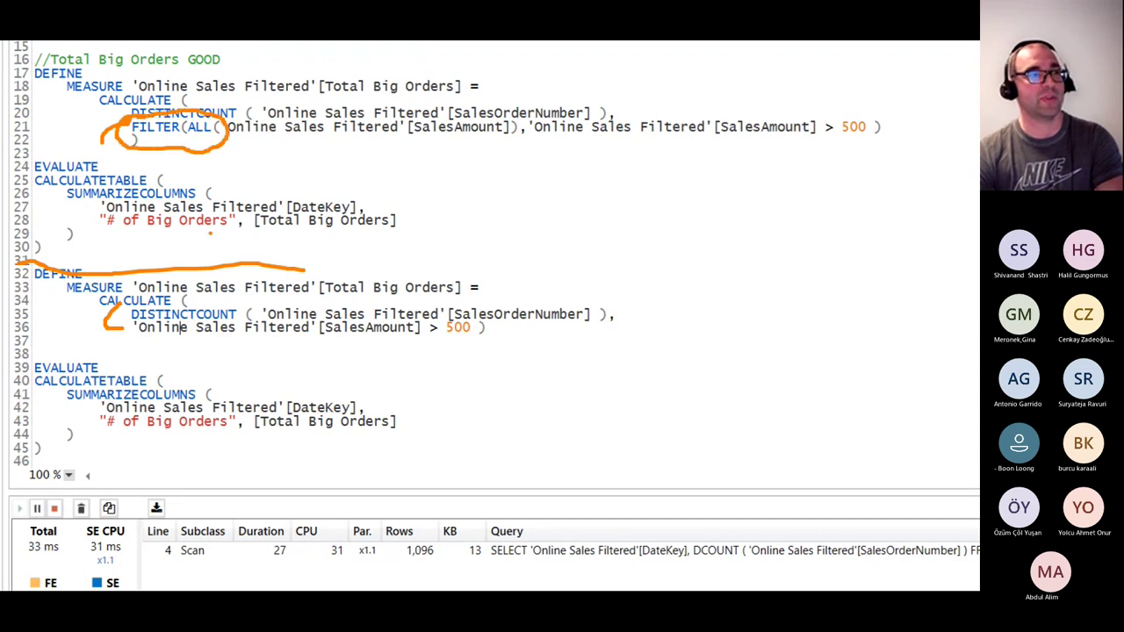
mouse_move(120, 331)
mouse_down()
mouse_move(435, 367)
mouse_move(509, 325)
mouse_up()
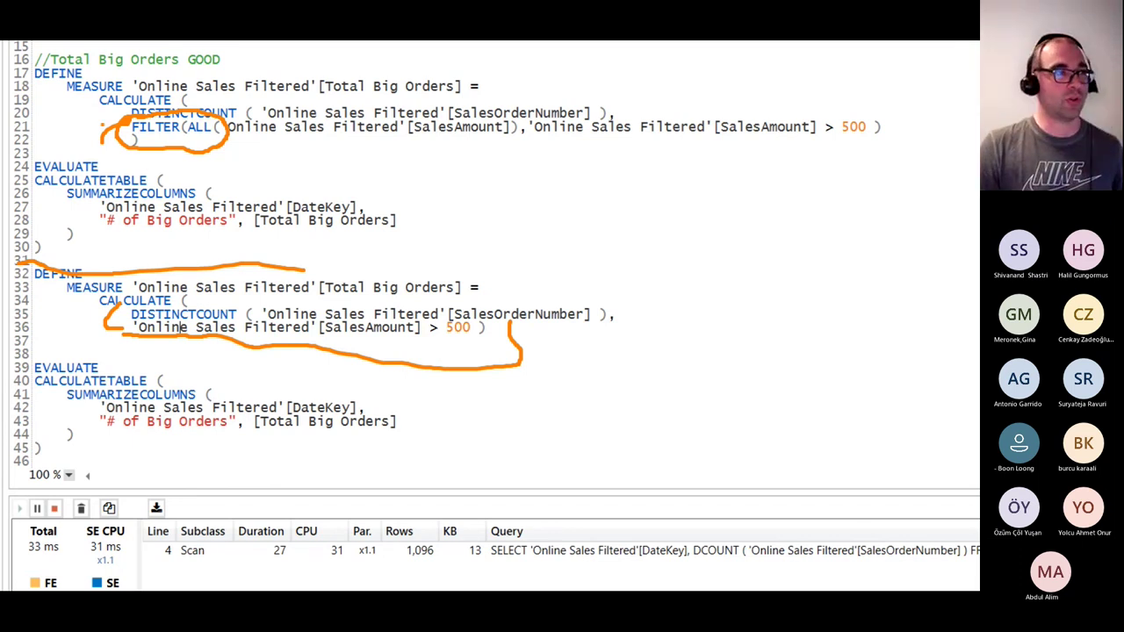
mouse_move(132, 107)
mouse_down()
mouse_move(176, 101)
mouse_move(112, 113)
mouse_move(230, 138)
mouse_up()
key(Escape)
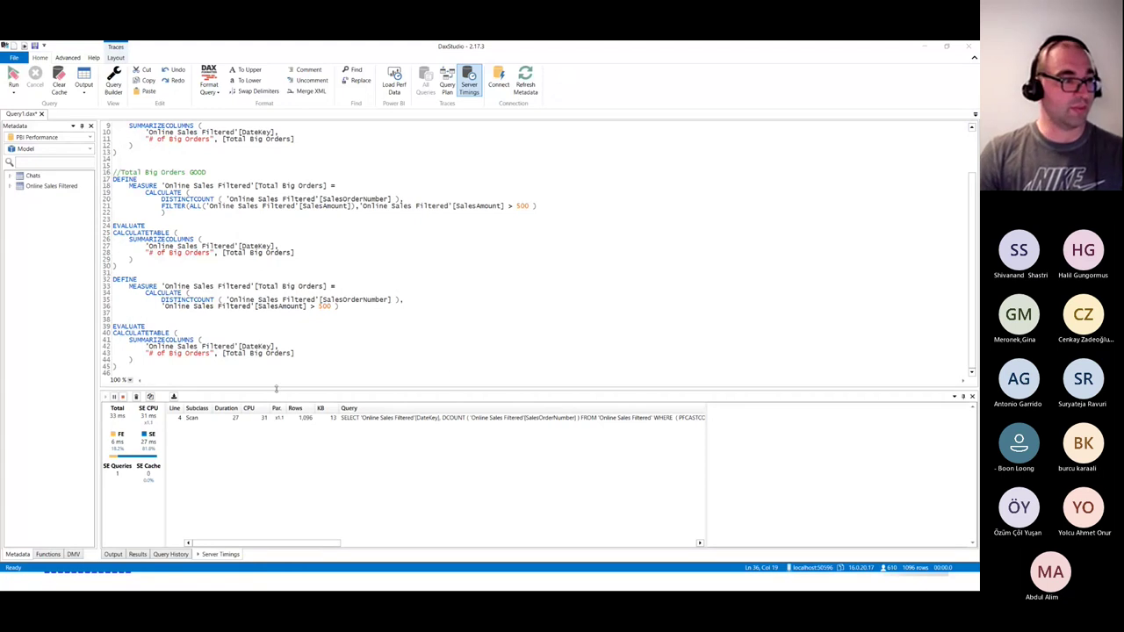
Add a "//Total Big Orders GOOD KEEPFILTERS" query using KEEPFILTERS('Online Sales Filtered'[SalesAmount] > 500), and run only that query
click(183, 370)
key(ctrl+v)
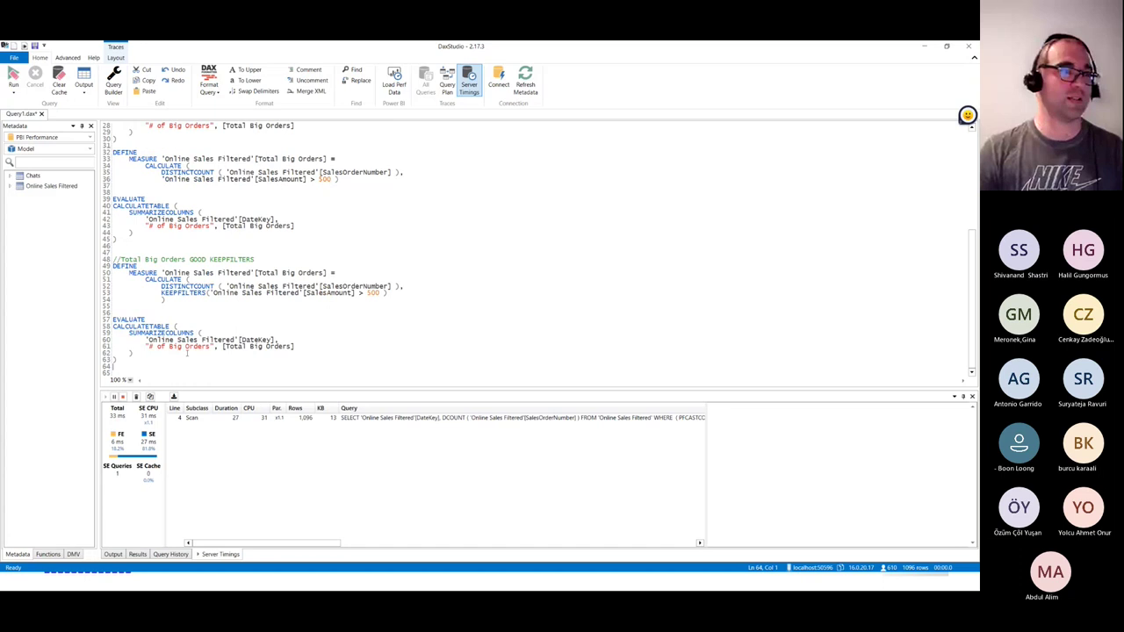
drag(116, 363, 87, 265)
key(F5)
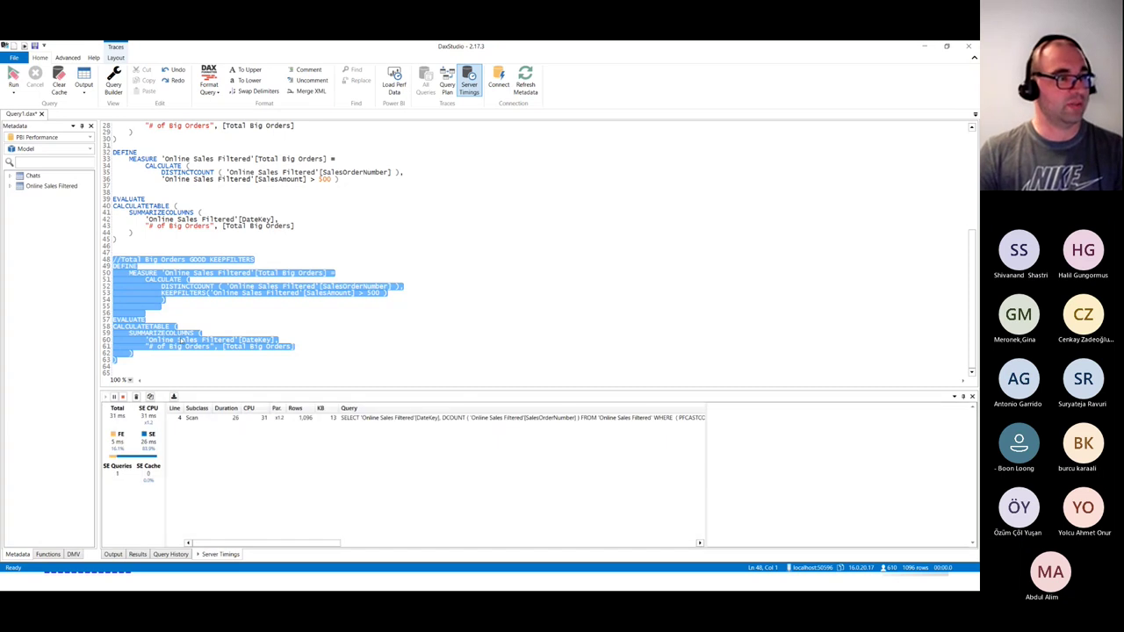
View the KEEPFILTERS function description and sort that query's results by DateKey in ascending order
click(179, 297)
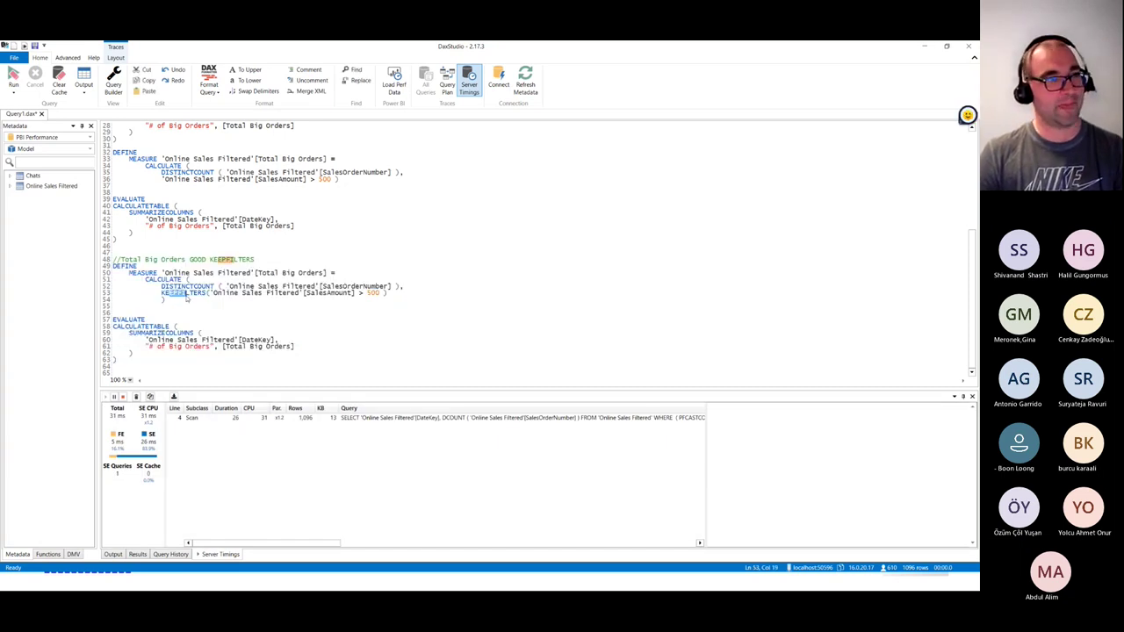
mouse_move(184, 295)
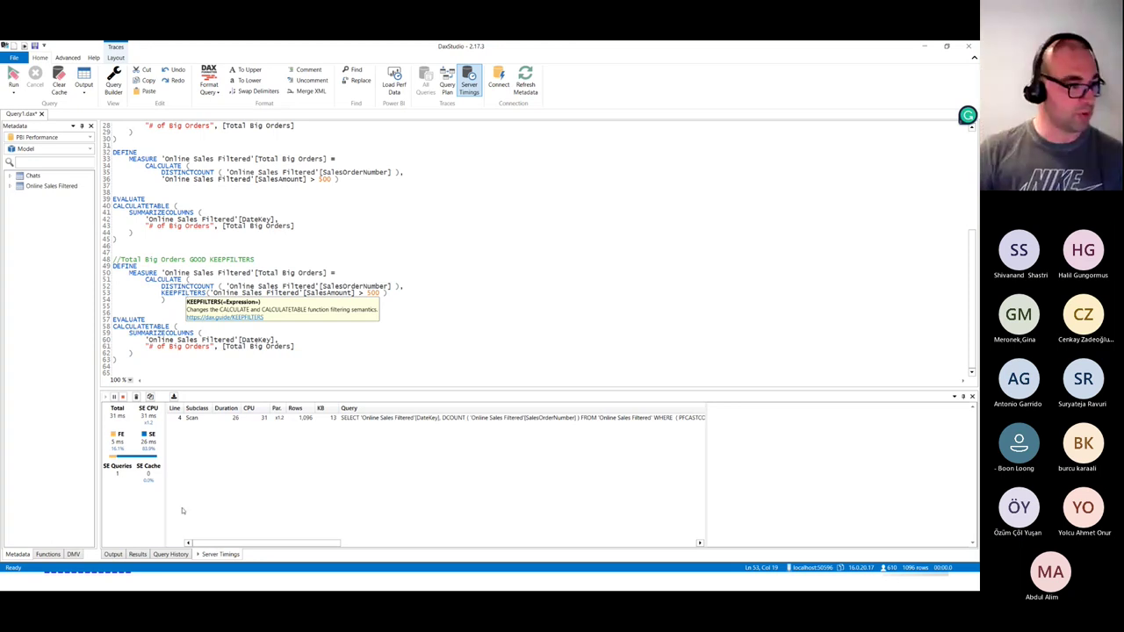
click(139, 553)
click(140, 408)
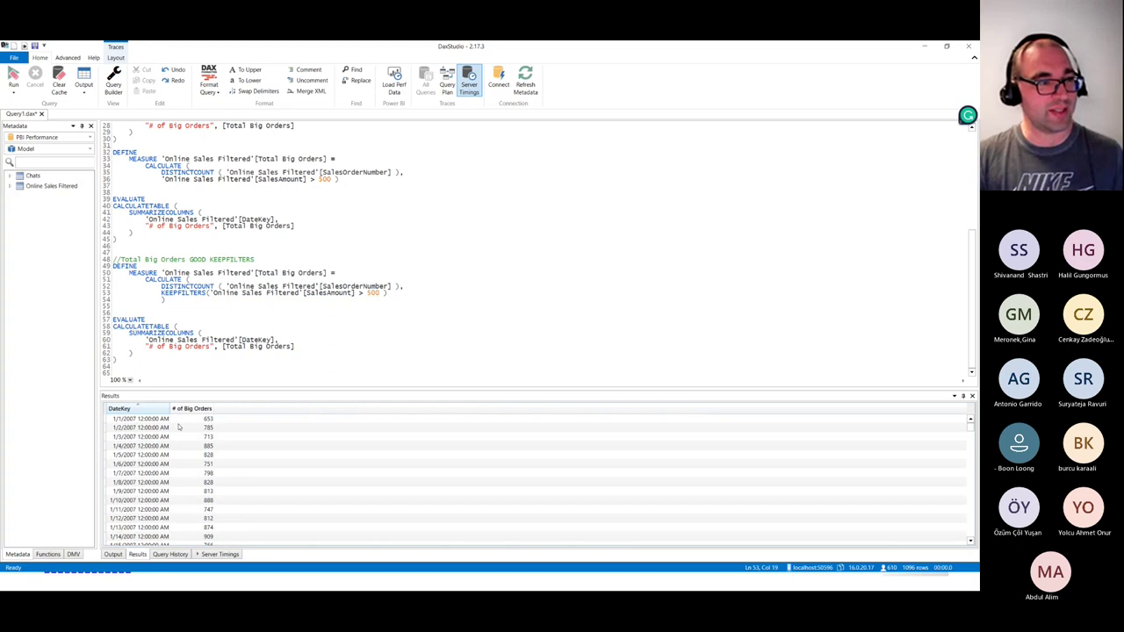
Check the server timings of the KEEPFILTERS query and view the full text of its Scan query
click(215, 554)
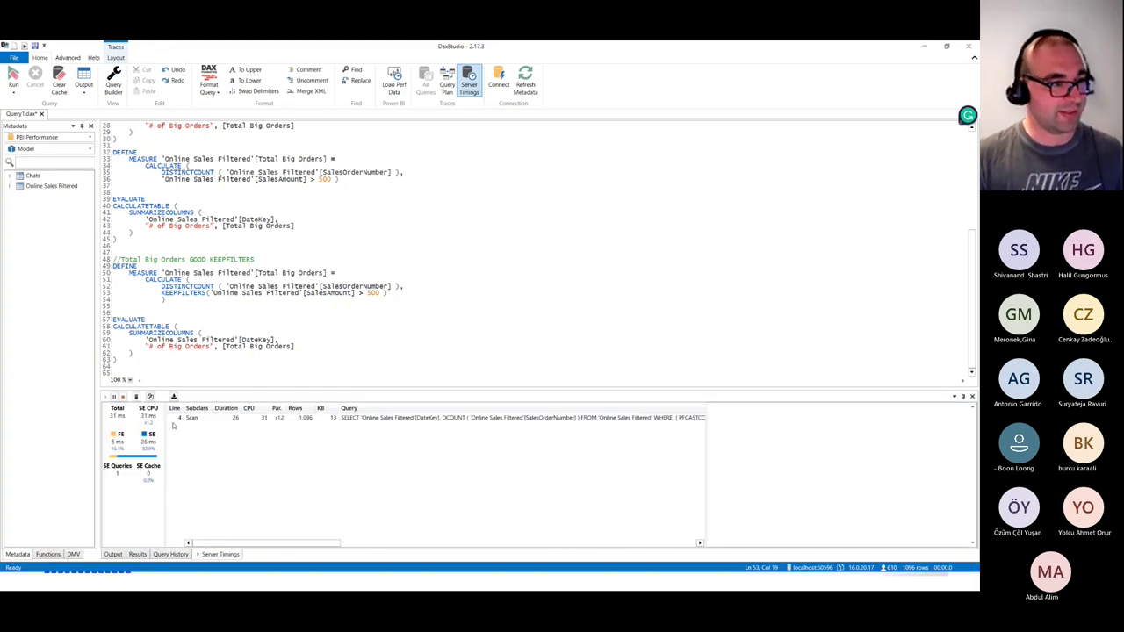
click(376, 418)
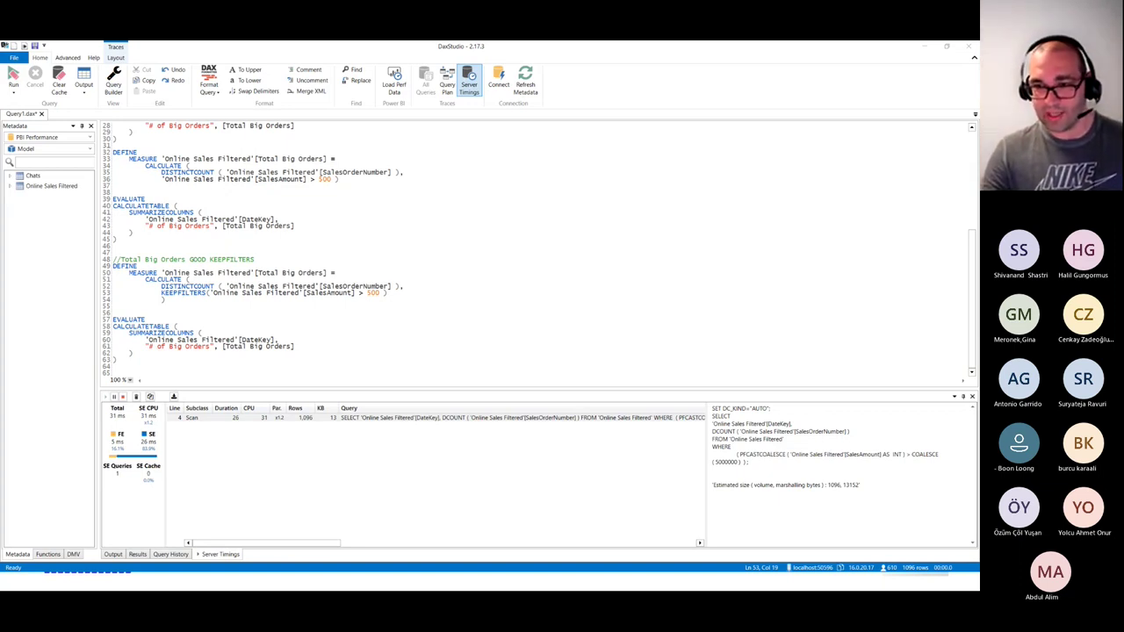
key(alt+Tab)
key(Right)
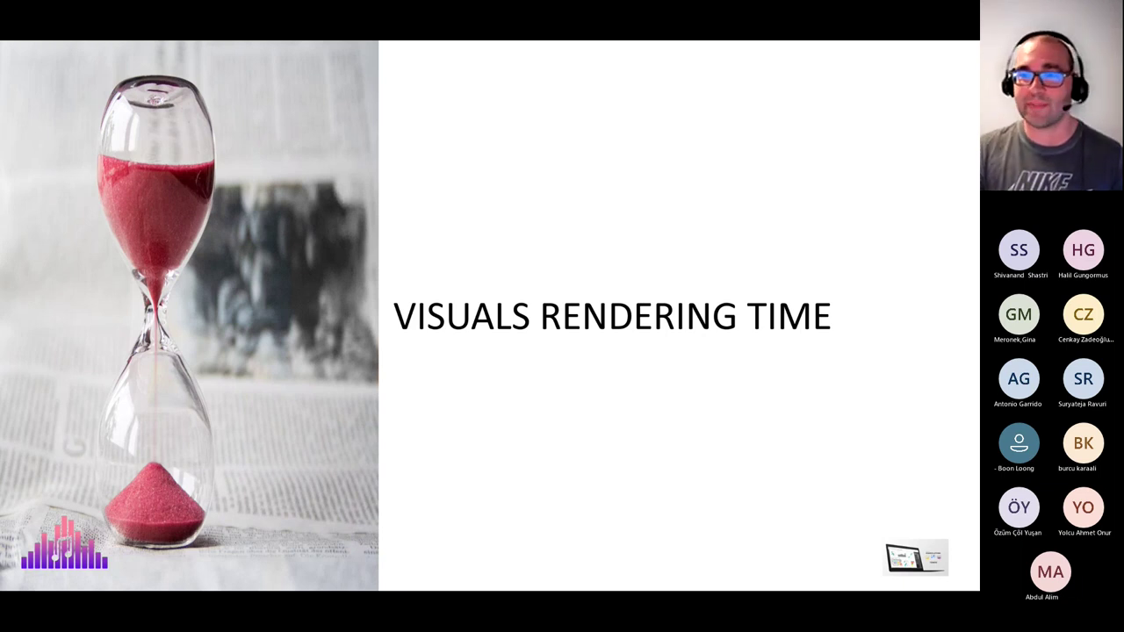
click(736, 363)
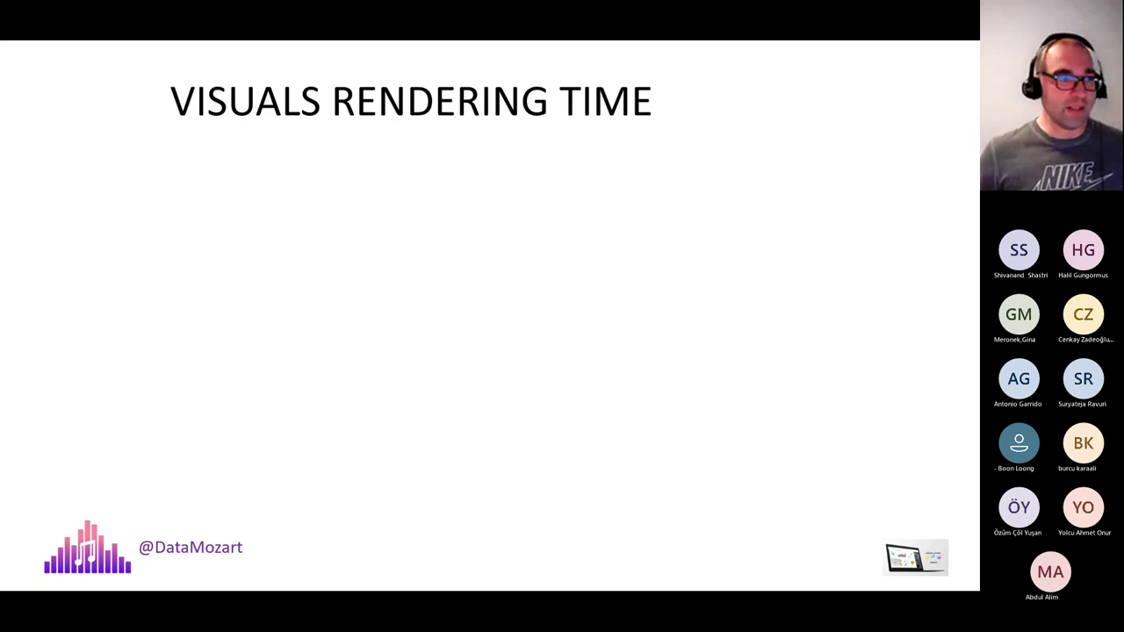
click(776, 236)
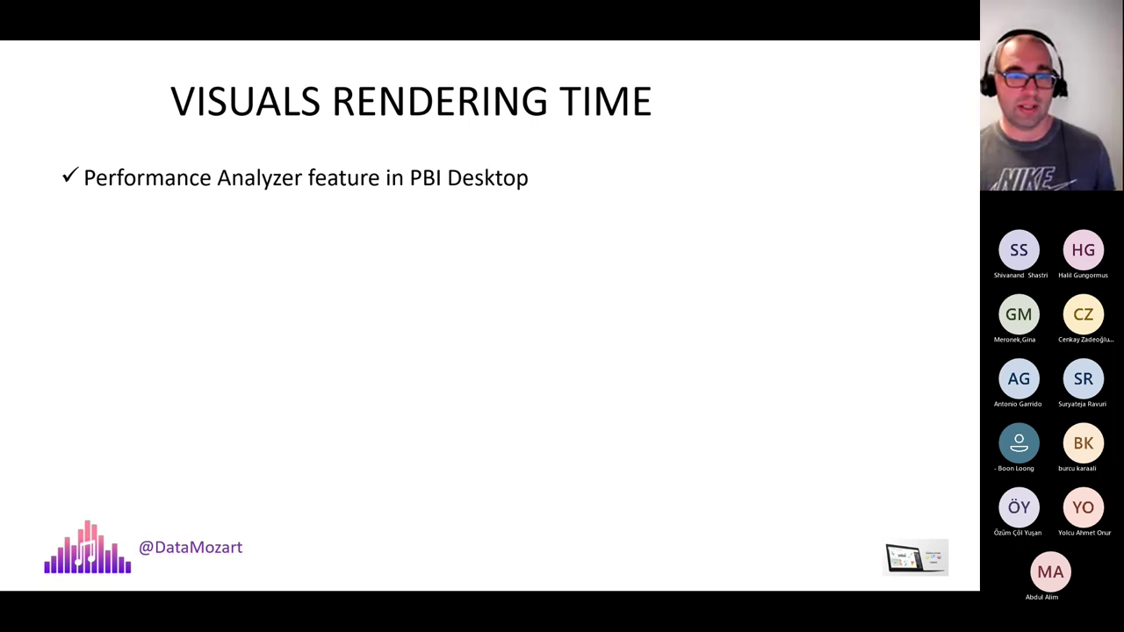
click(557, 255)
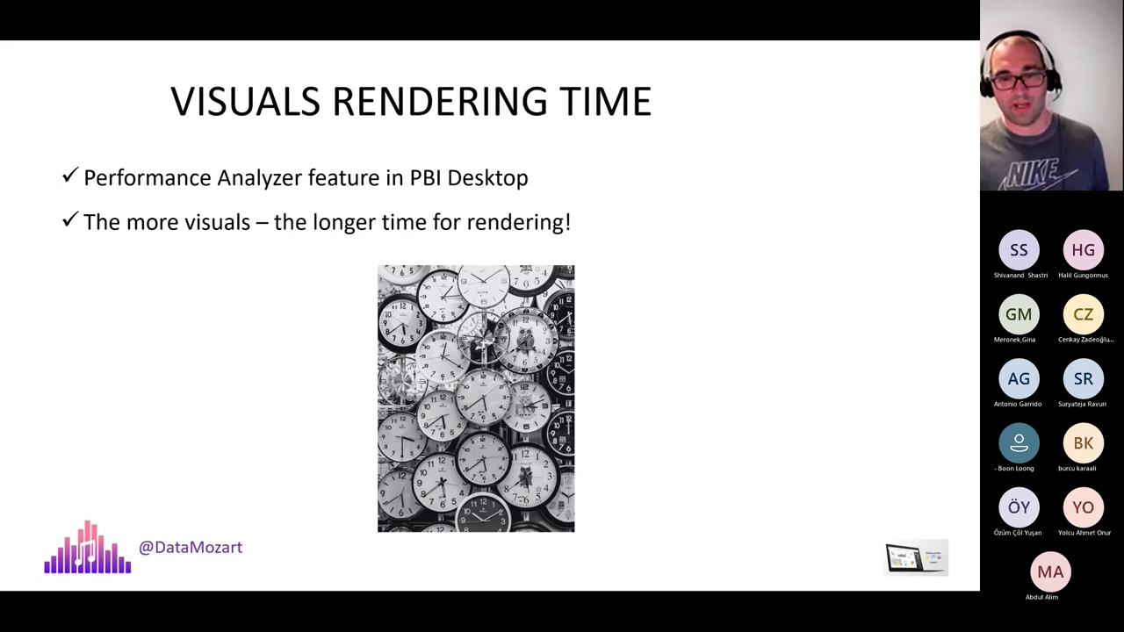
Switch to Power BI Desktop, go to the "4 Visuals Rendering Cards" page, and show the Performance analyzer
key(alt+Tab)
click(231, 552)
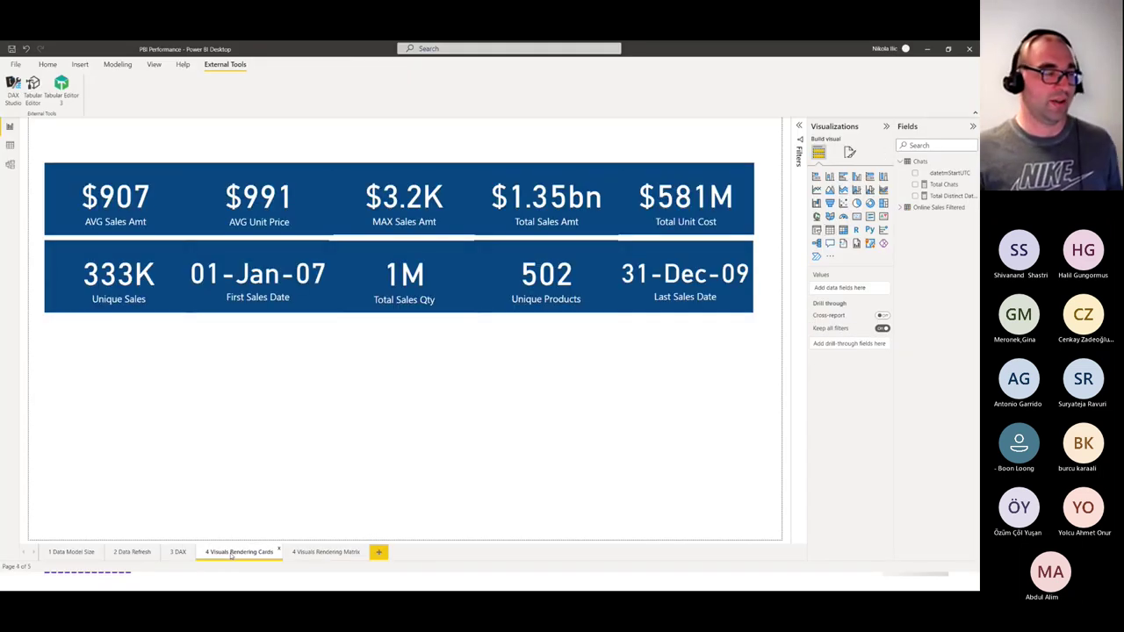
click(47, 65)
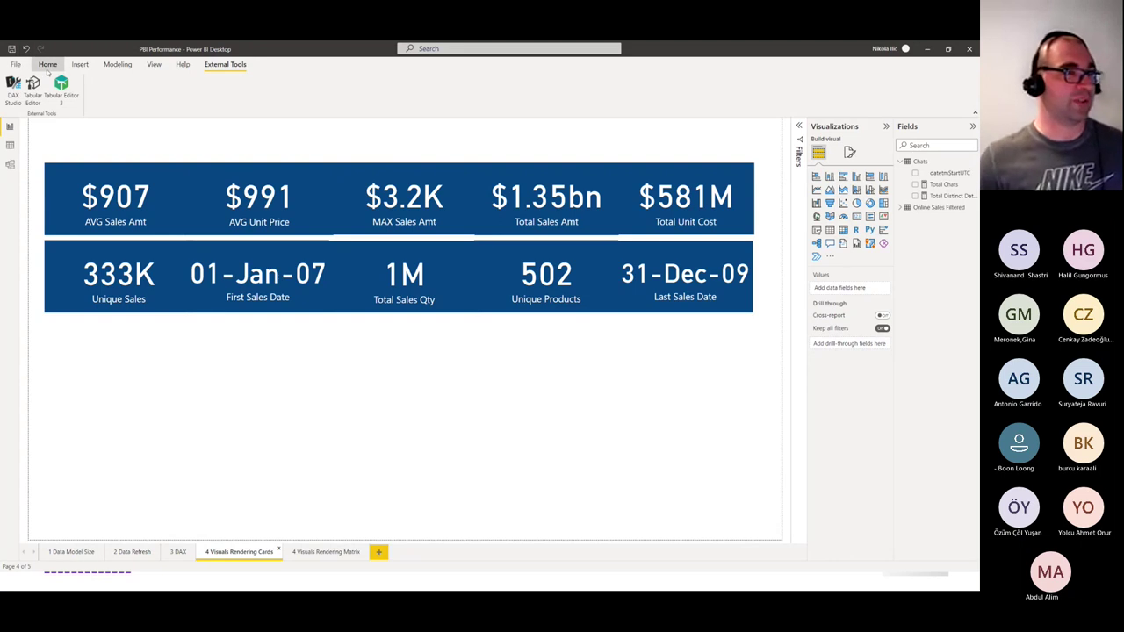
click(154, 64)
click(446, 93)
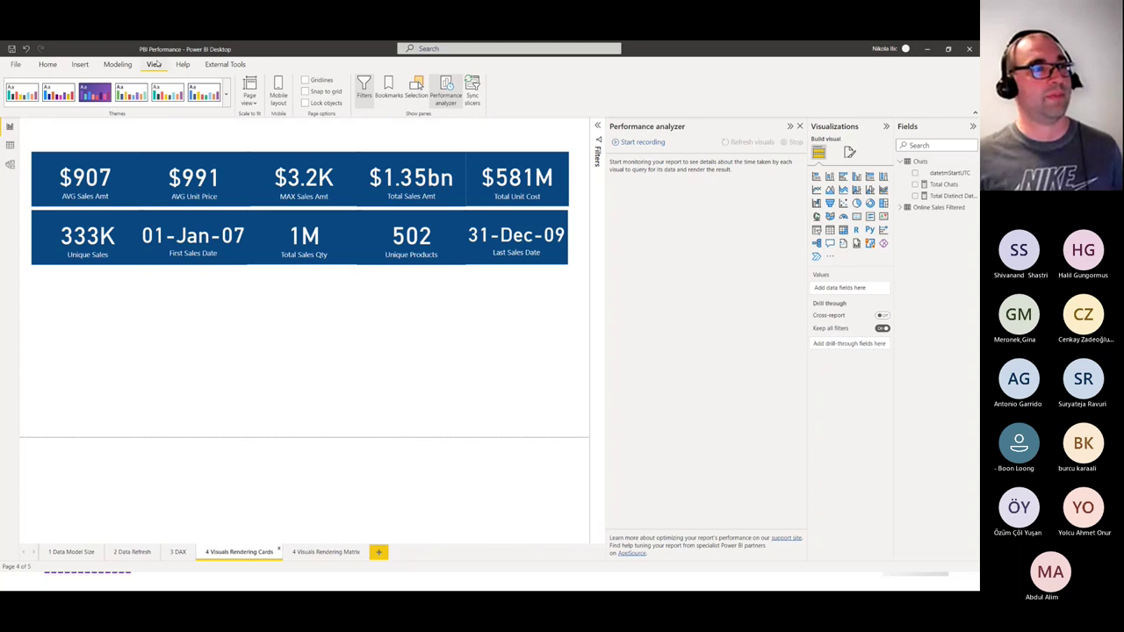
Record a refresh of the card visuals in Performance analyzer and sort the results by total time in descending order
click(650, 143)
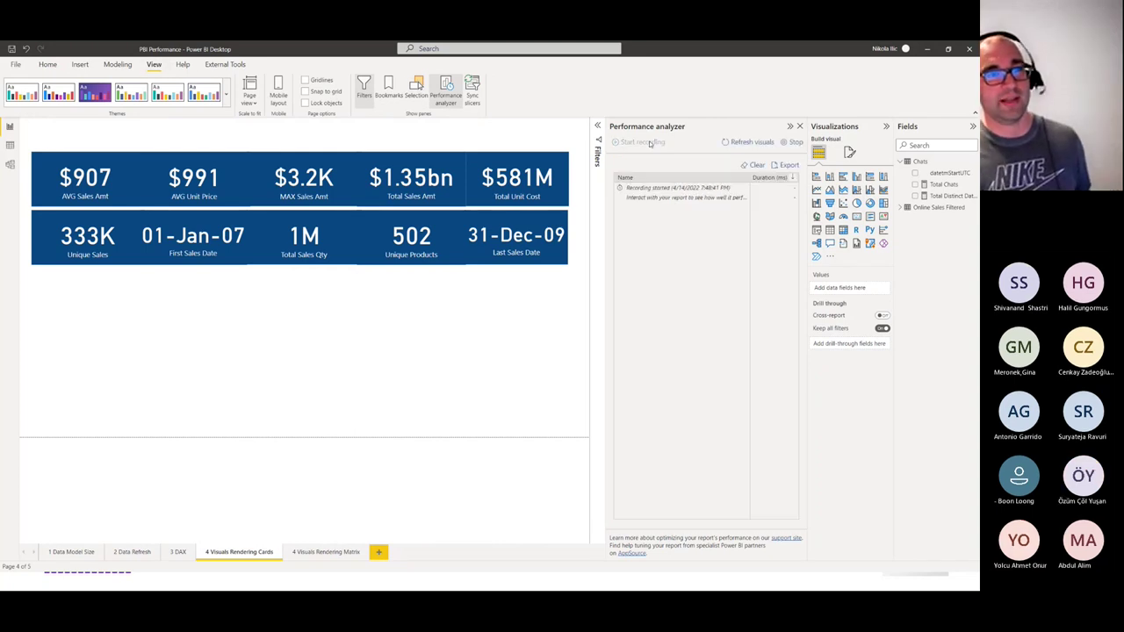
click(745, 143)
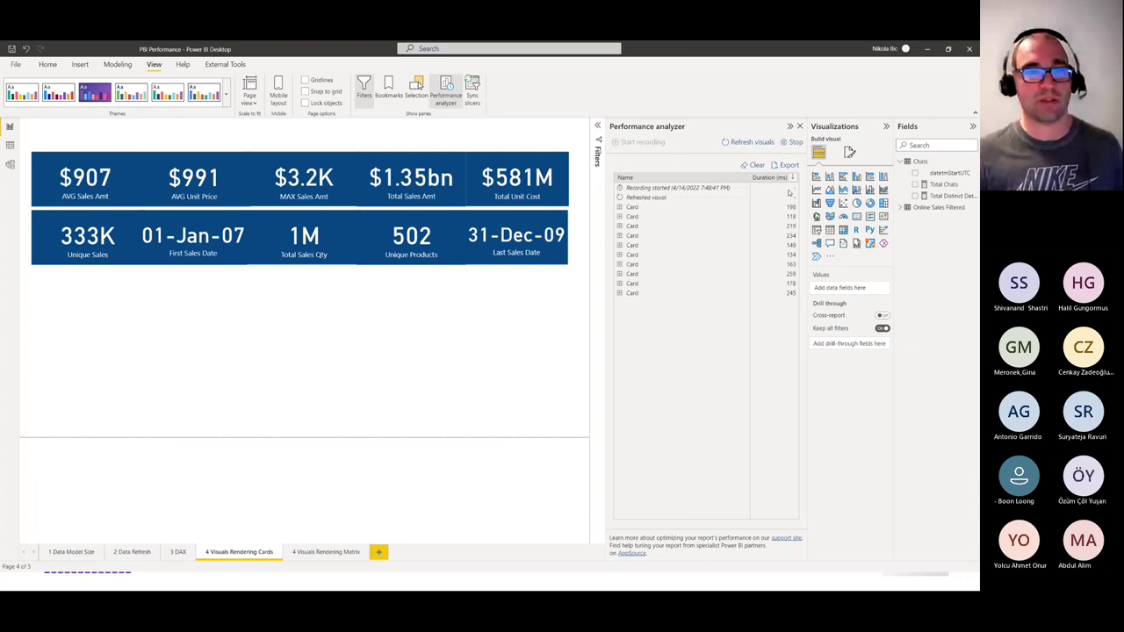
click(793, 179)
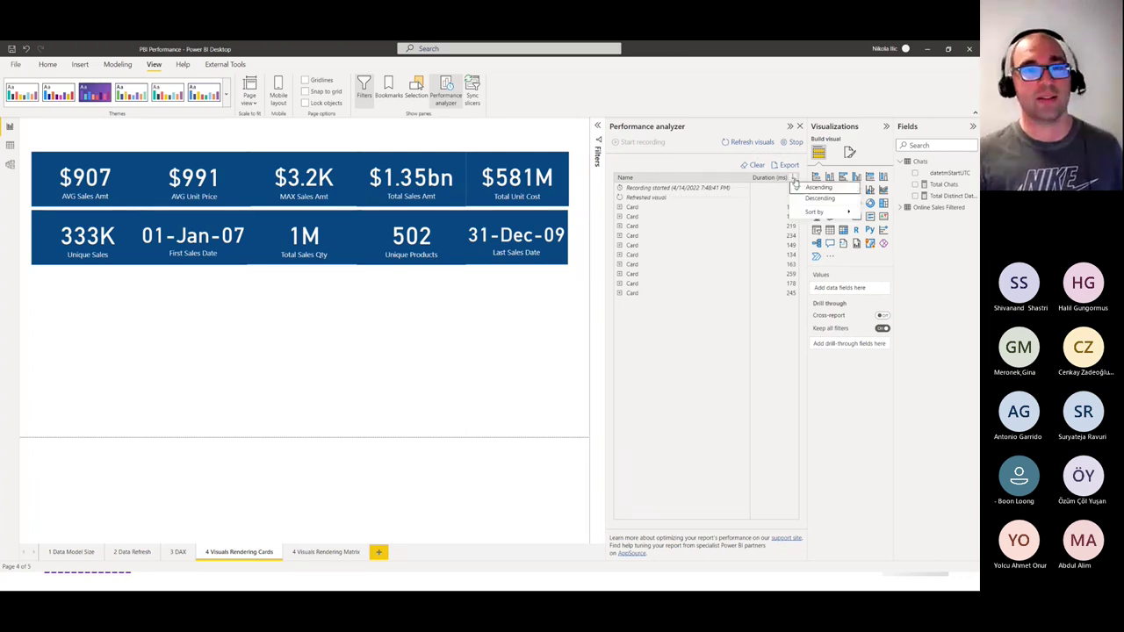
mouse_move(811, 213)
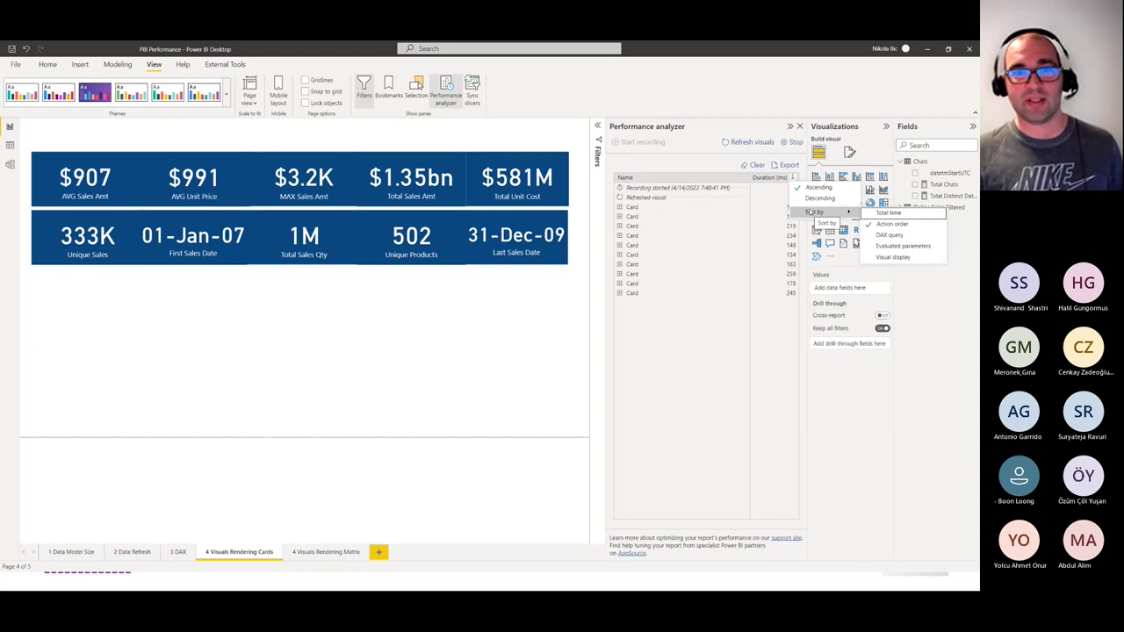
click(882, 213)
click(793, 178)
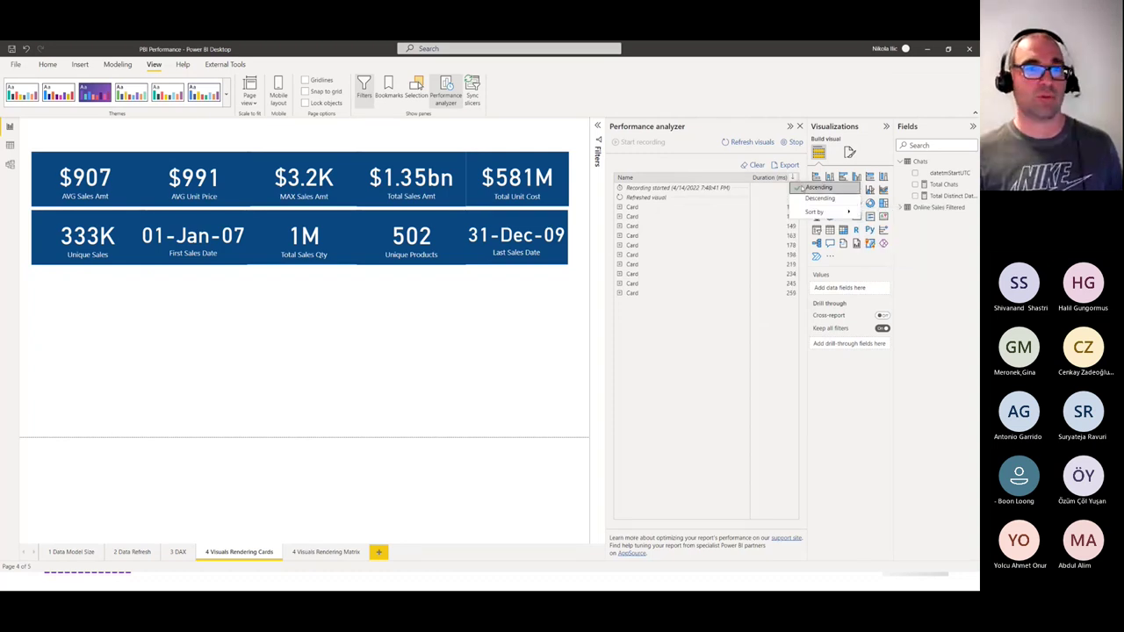
click(812, 200)
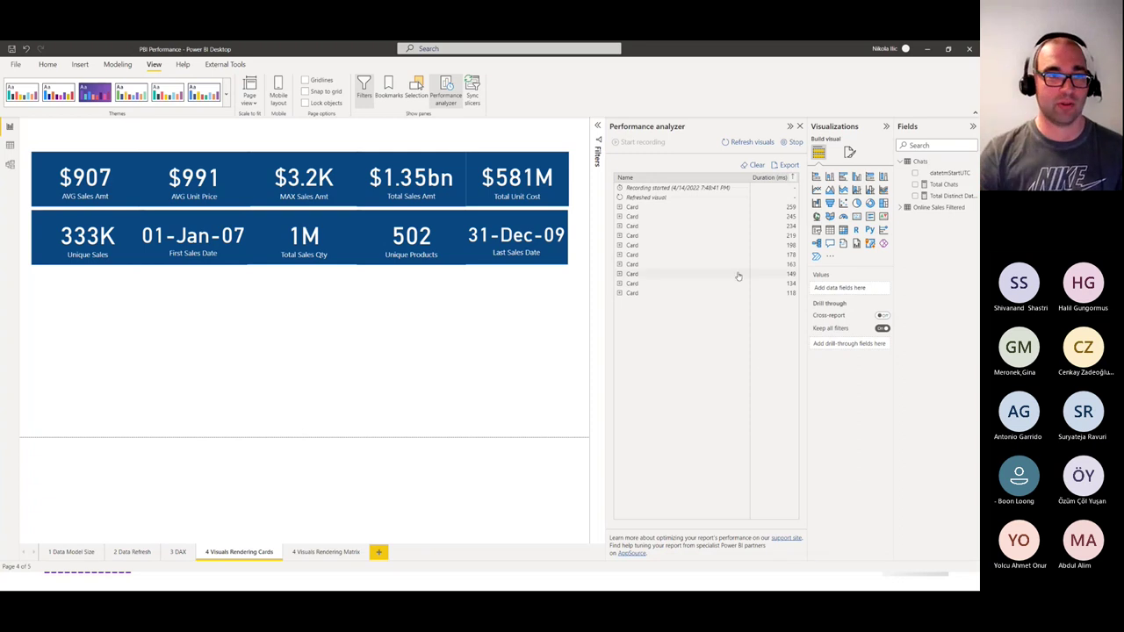
Examine the slowest card's duration breakdown, marking its rows and circling the Other duration, and collapse the entry
click(632, 209)
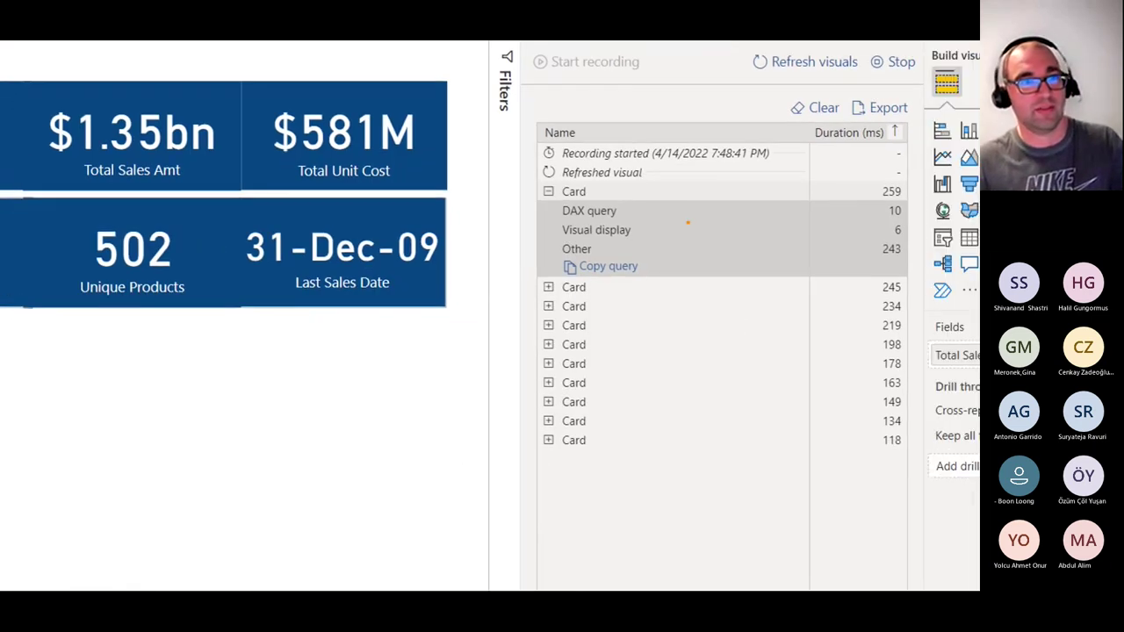
drag(542, 181, 539, 272)
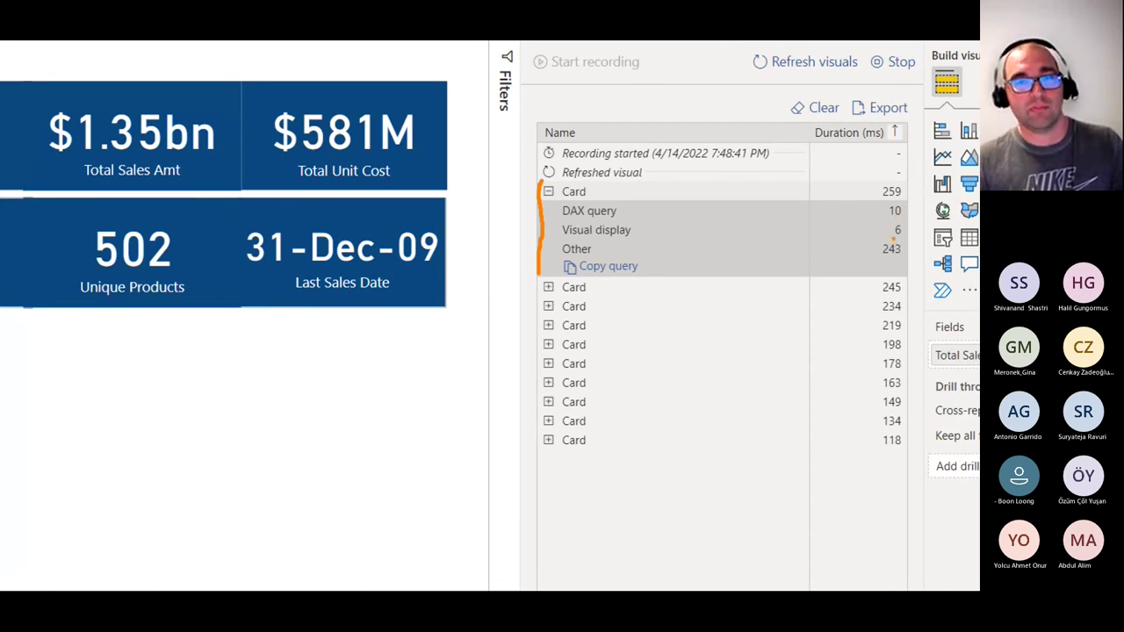
mouse_move(892, 237)
mouse_down()
mouse_move(870, 256)
mouse_move(892, 268)
mouse_move(916, 262)
mouse_move(890, 232)
mouse_up()
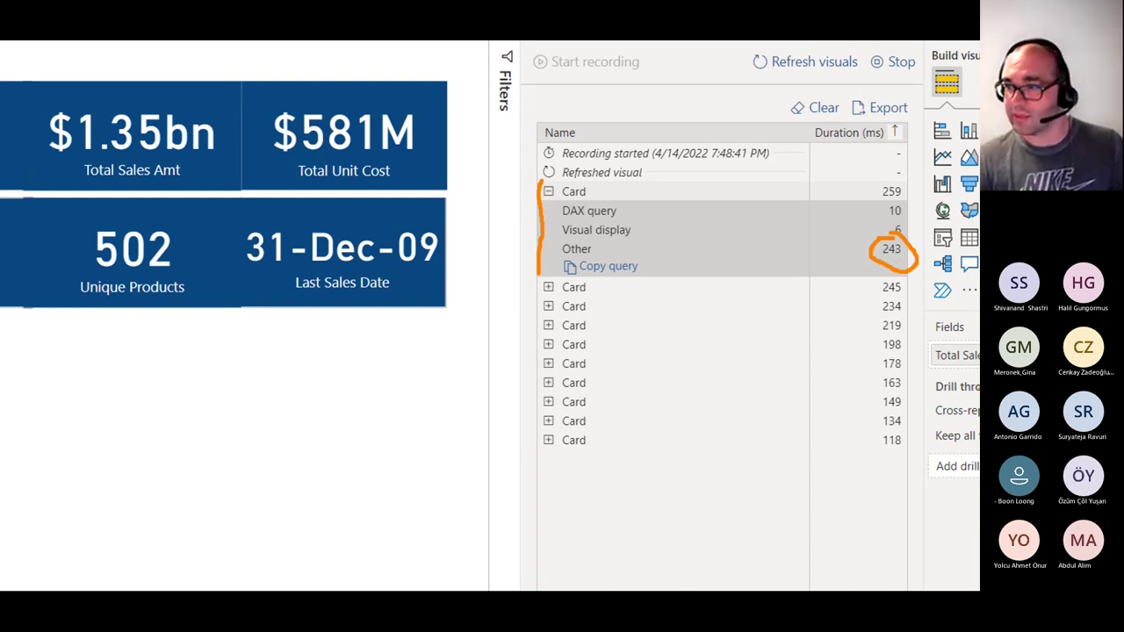
key(Escape)
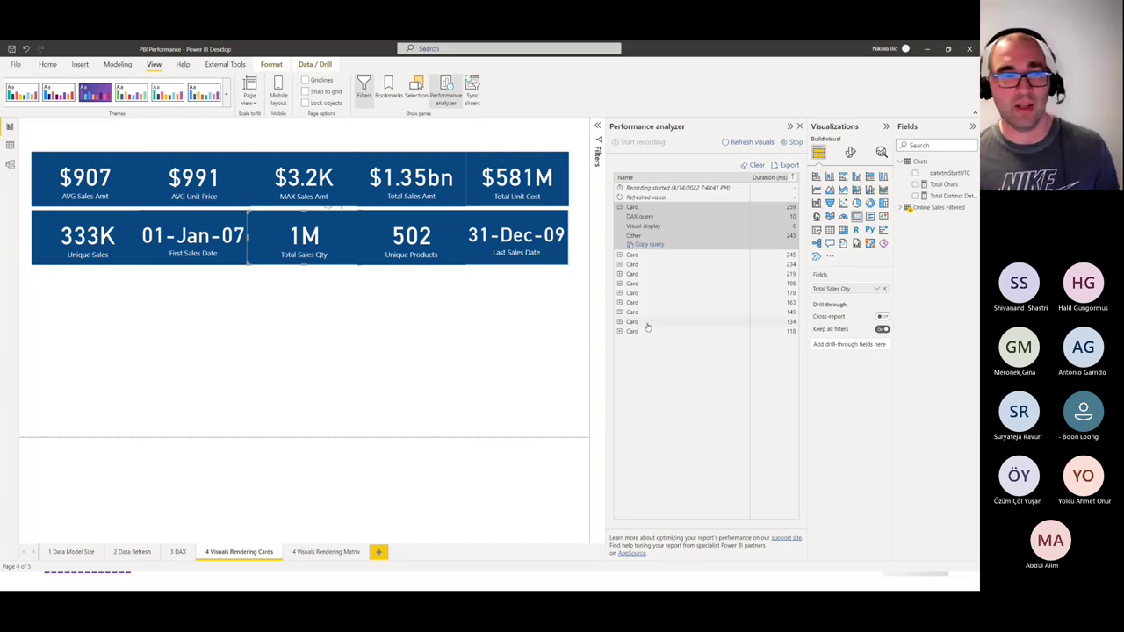
click(620, 208)
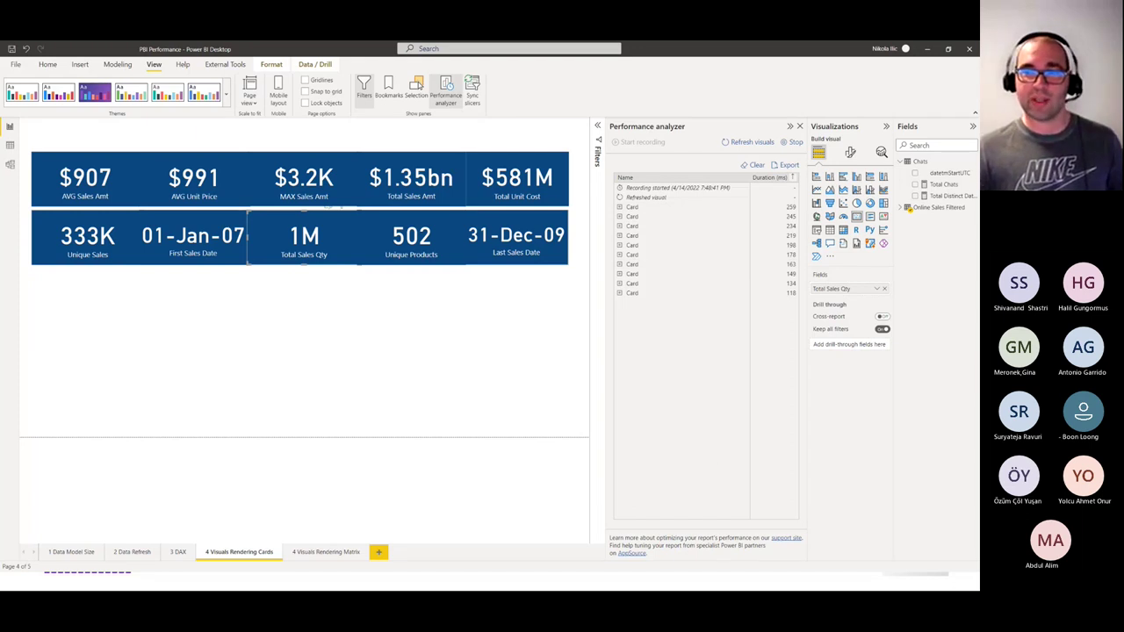
Go to the "4 Visuals Rendering Matrix" page, clear the previous Performance analyzer results, and stop the recording
click(327, 553)
click(756, 165)
click(795, 142)
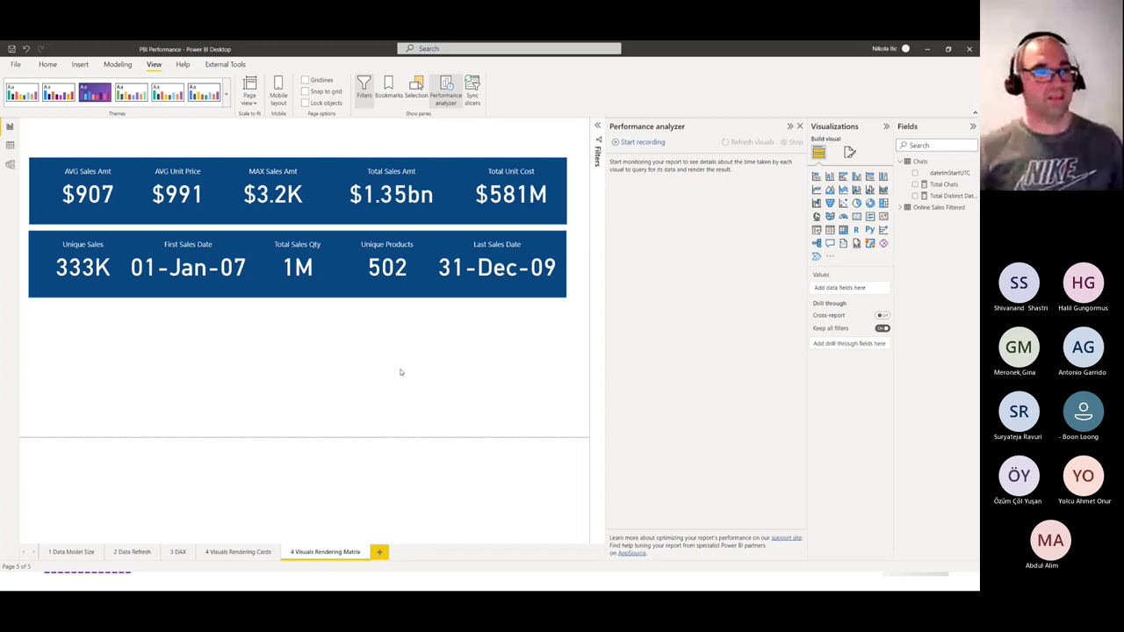
Record a refresh of the matrix page's visuals in Performance analyzer
click(359, 171)
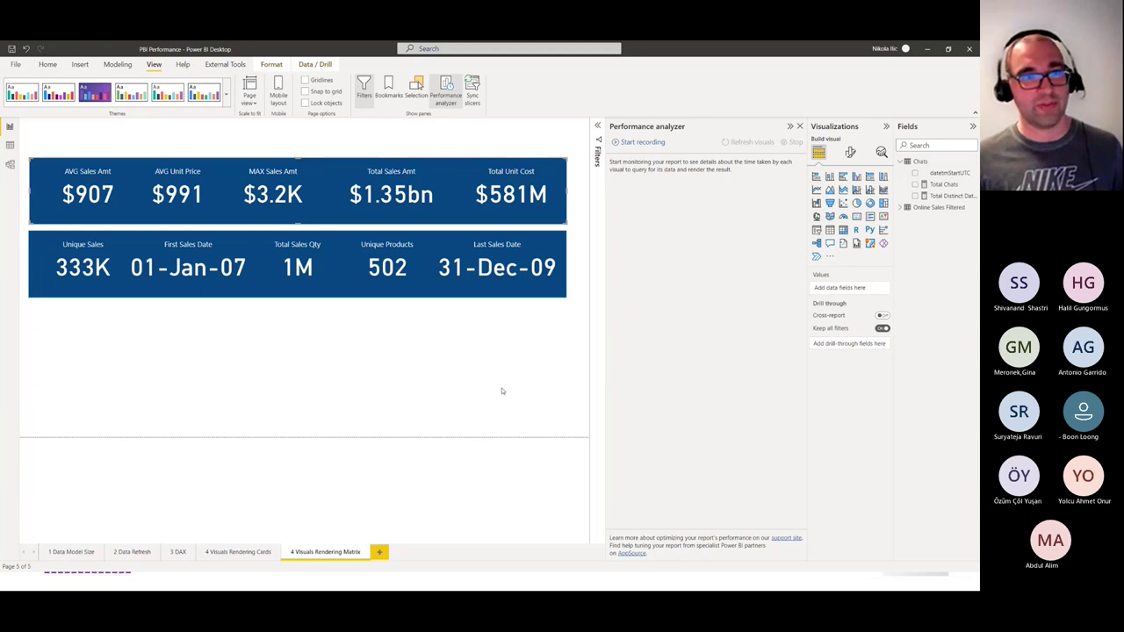
click(628, 141)
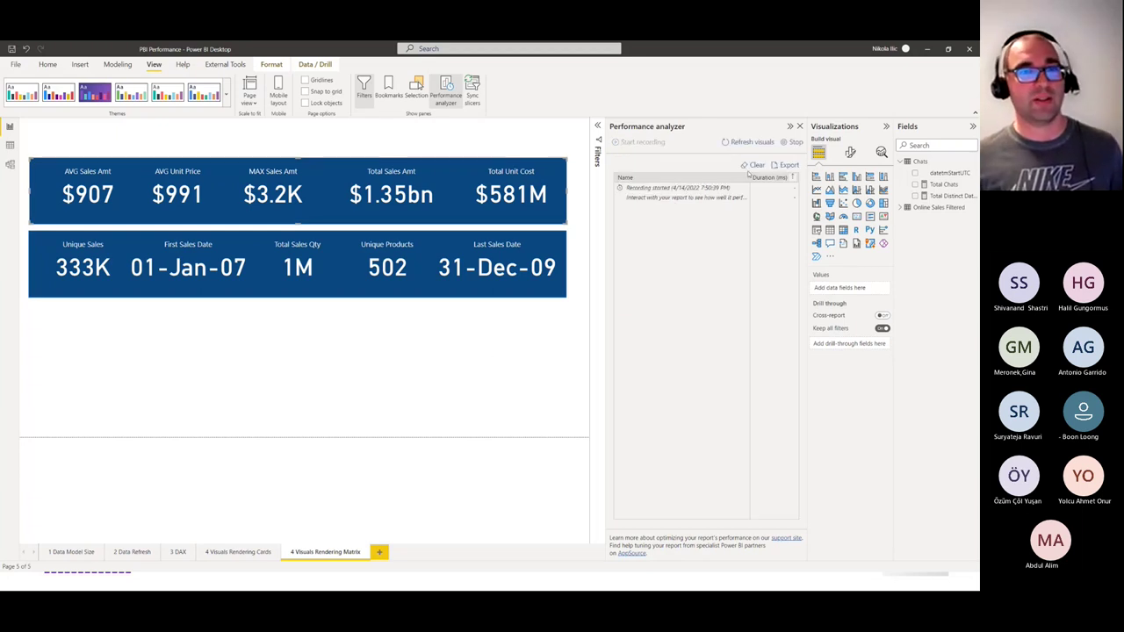
click(748, 142)
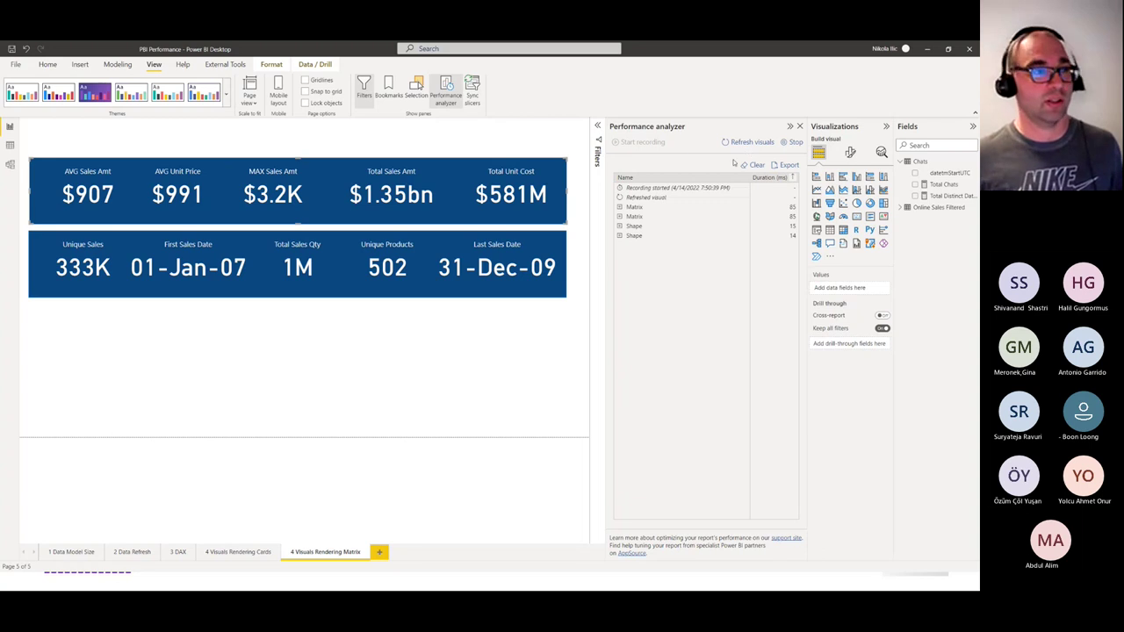
Examine the duration breakdown of the first Matrix entry, collapse it, and clear the recorded results
click(620, 207)
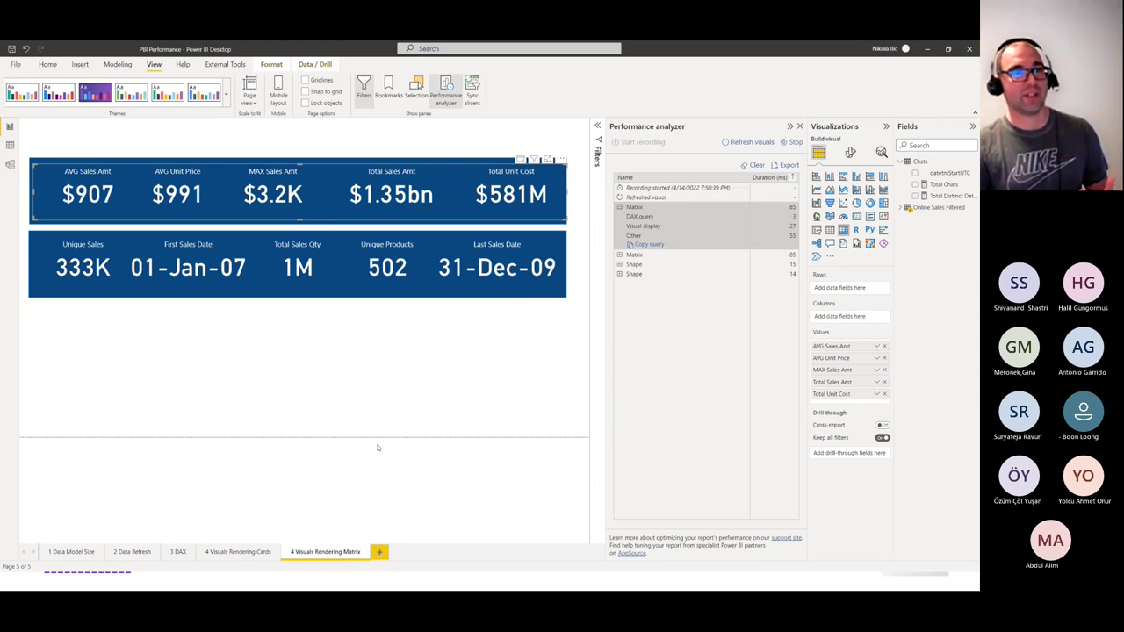
click(619, 206)
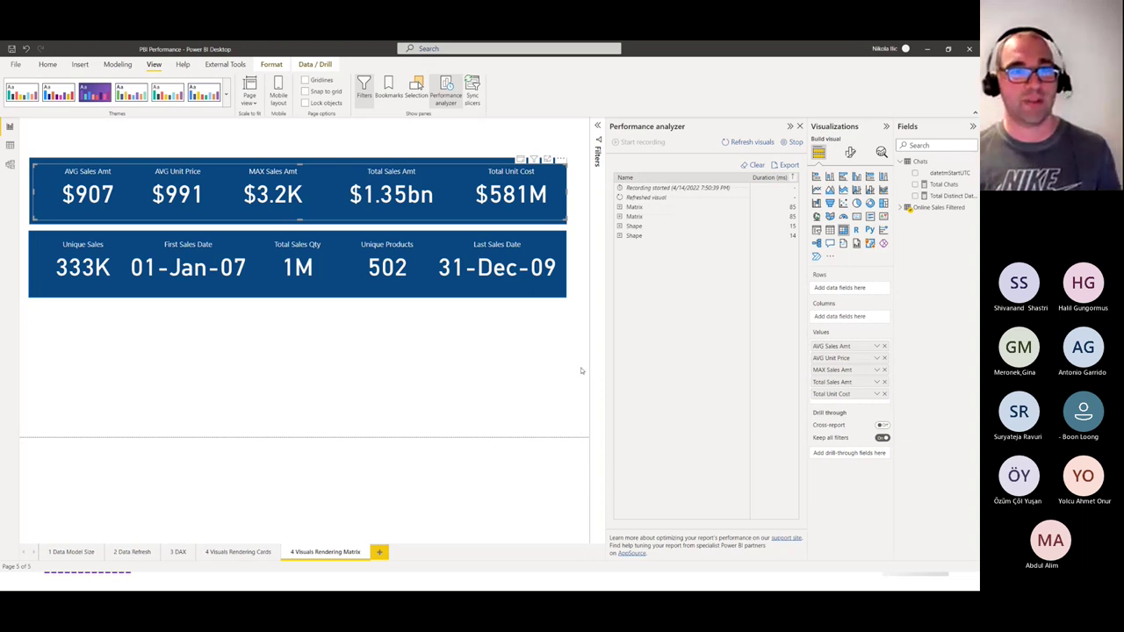
click(755, 165)
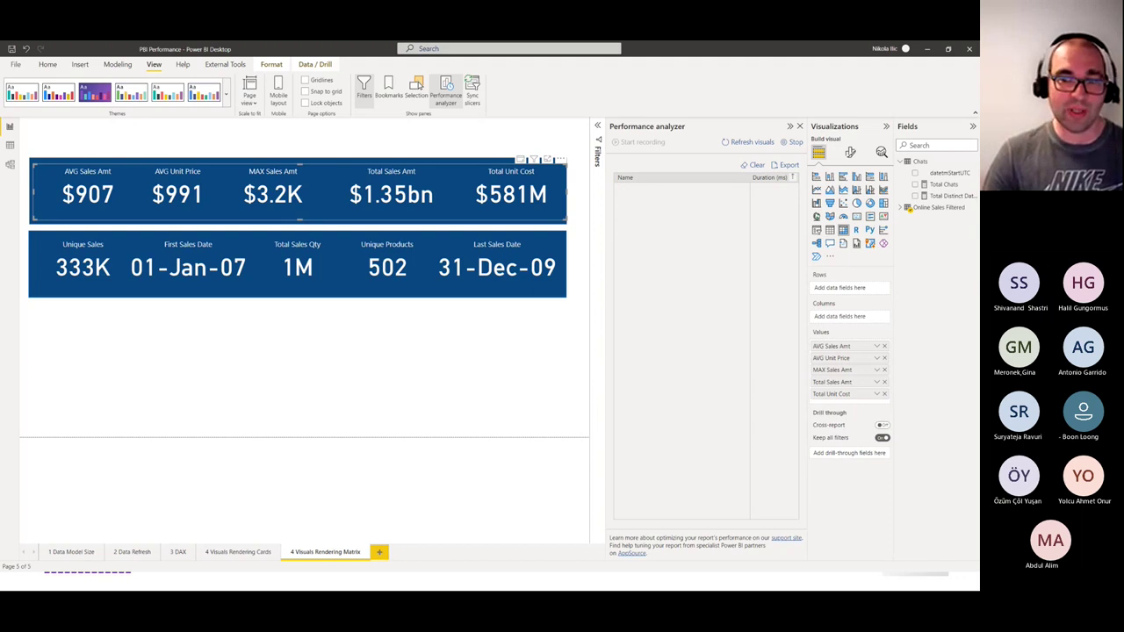
key(alt+Tab)
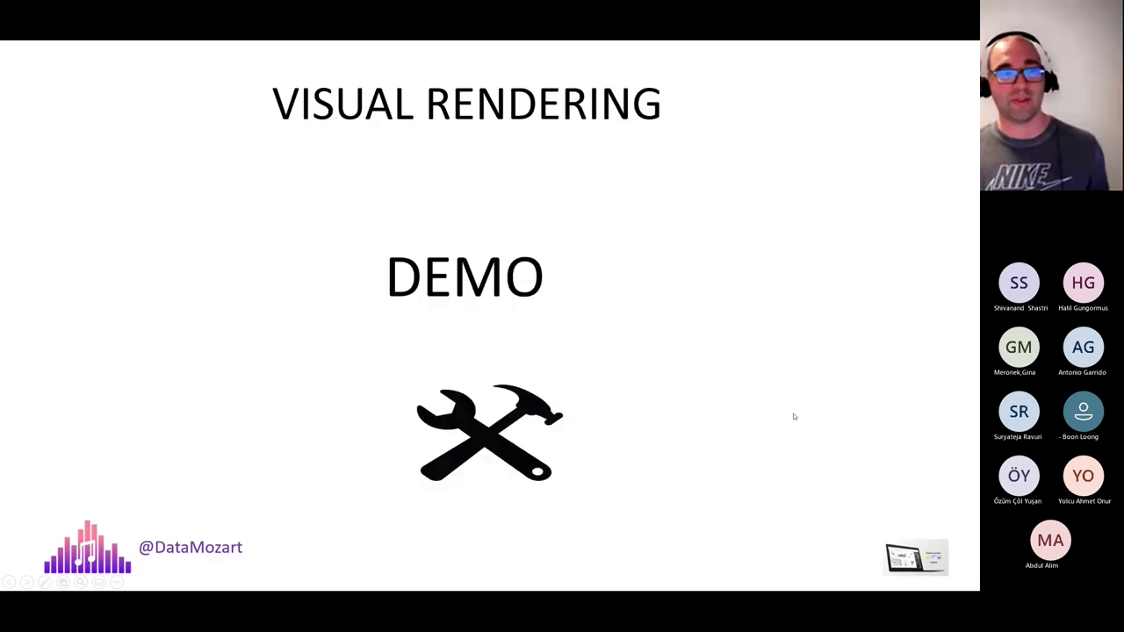
key(Right)
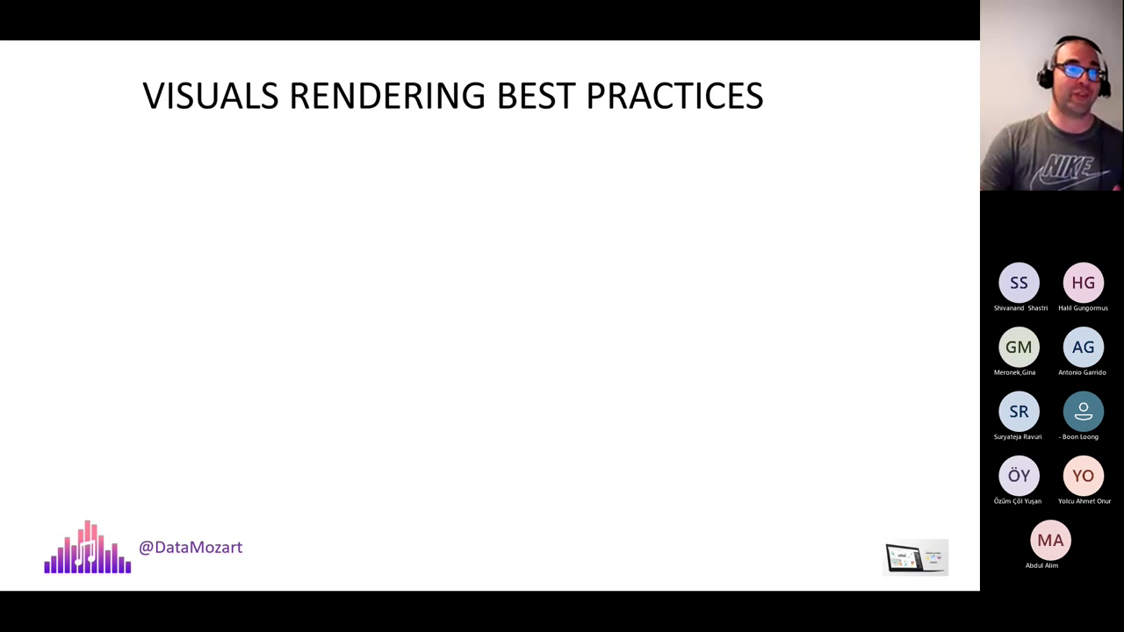
key(Right)
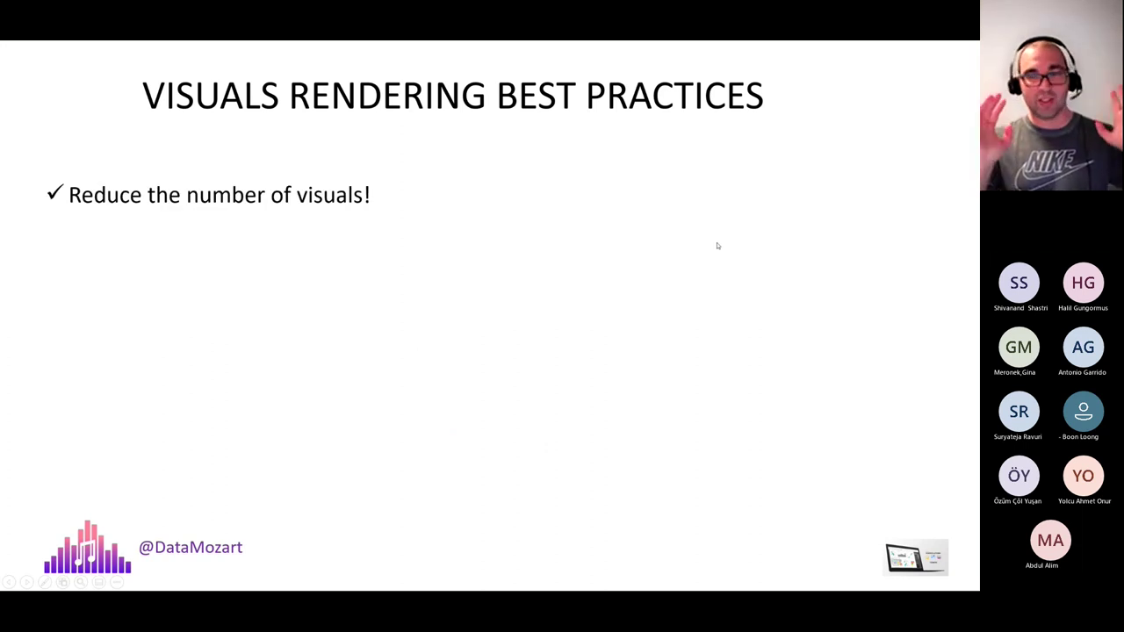